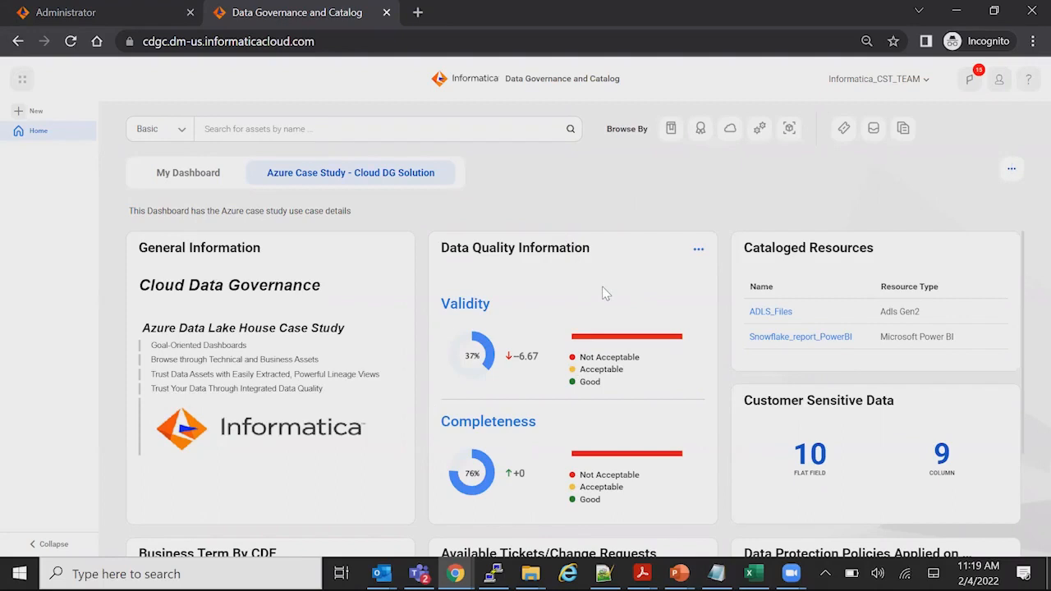
Examine the data quality, cataloged resources, sensitive data, ticket and policy widgets on the Azure Case Study - Cloud DG Solution dashboard
scroll(606, 293, down, 1)
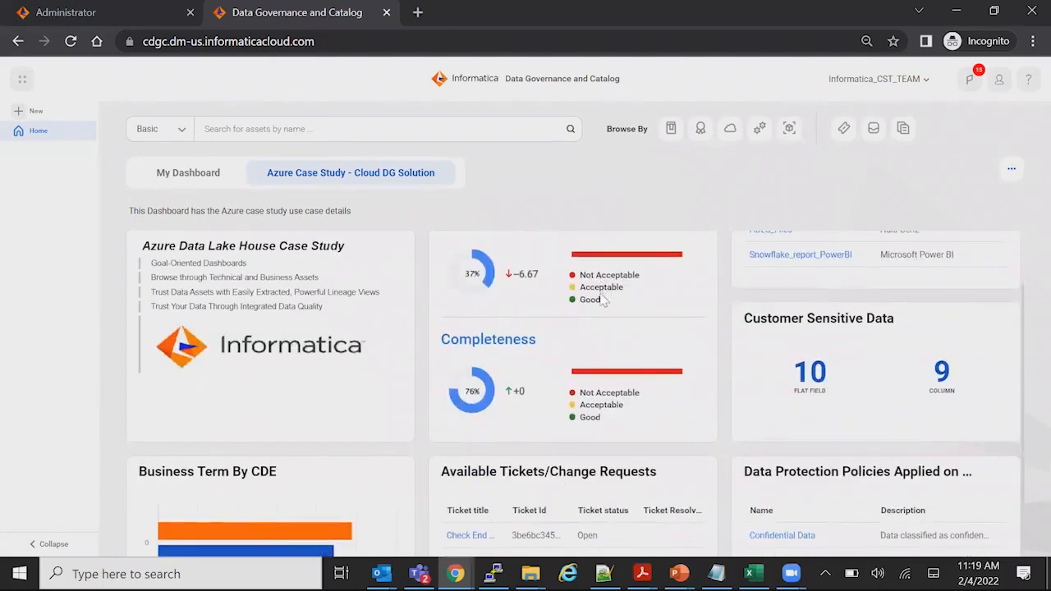
scroll(604, 311, up, 1)
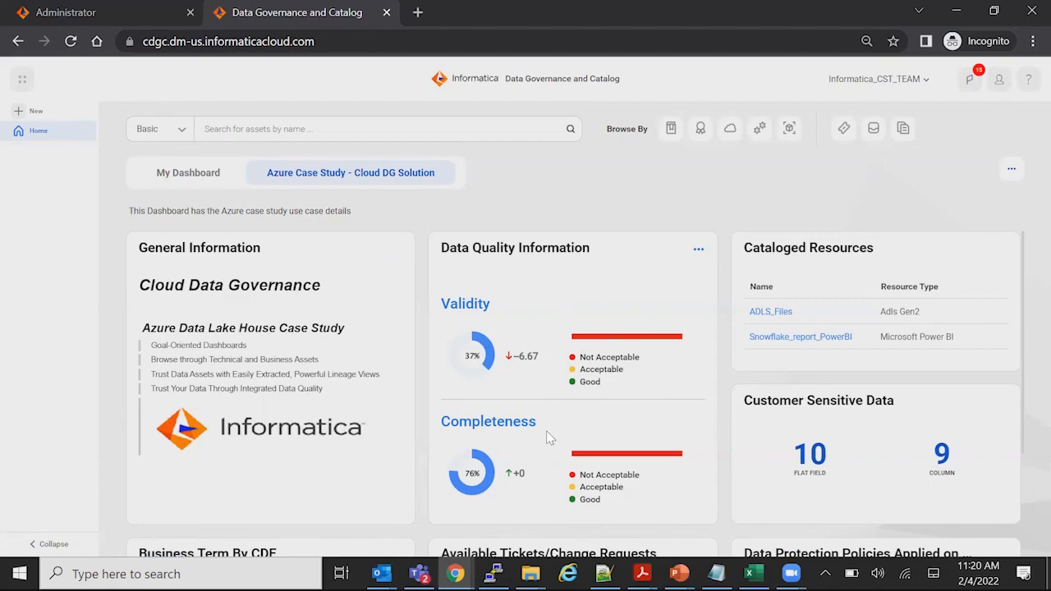
scroll(552, 443, down, 2)
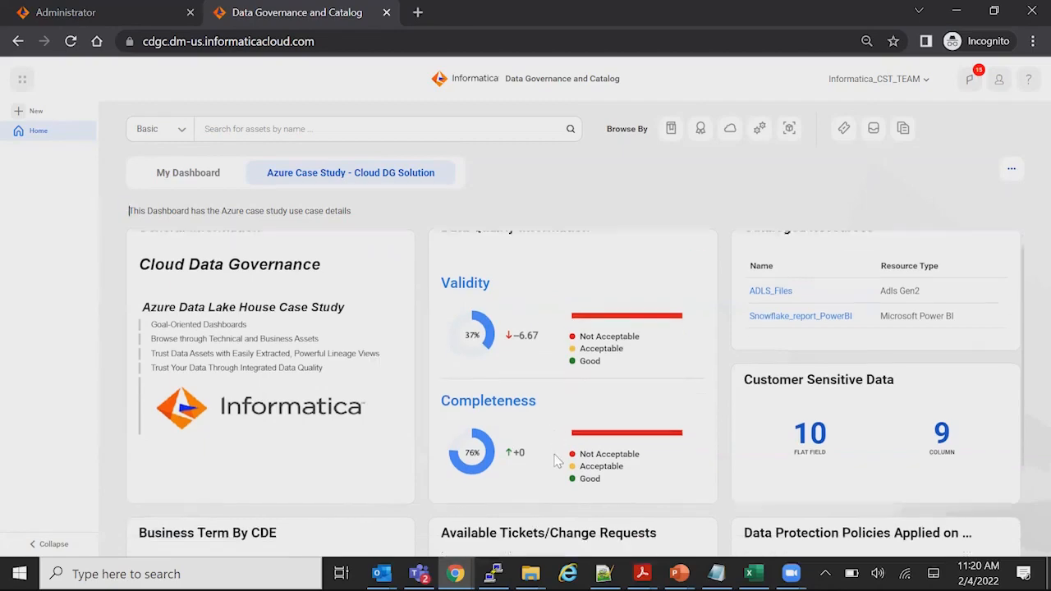
scroll(563, 451, up, 2)
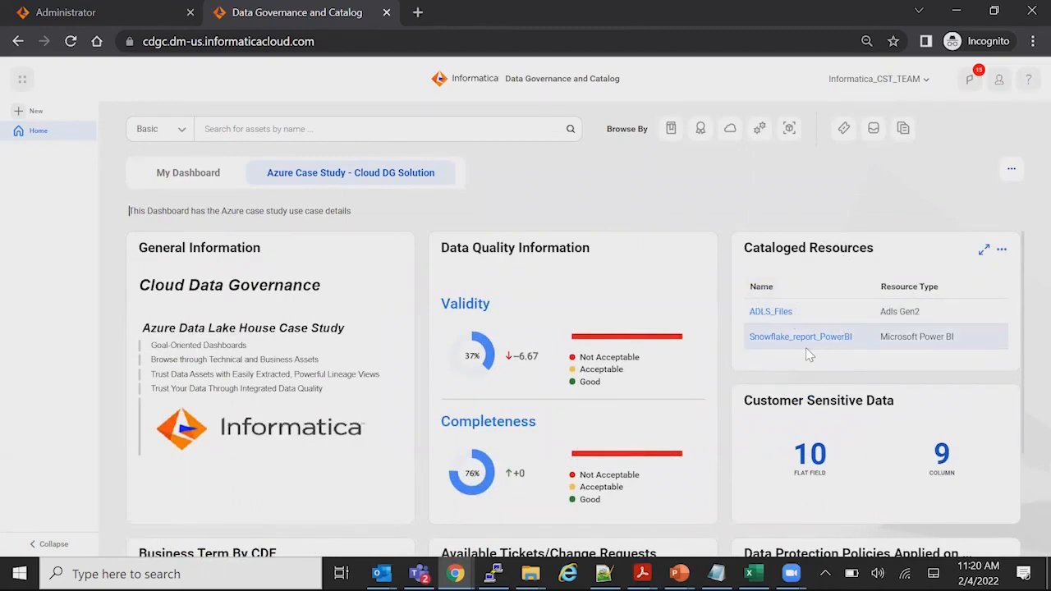
scroll(707, 379, down, 1)
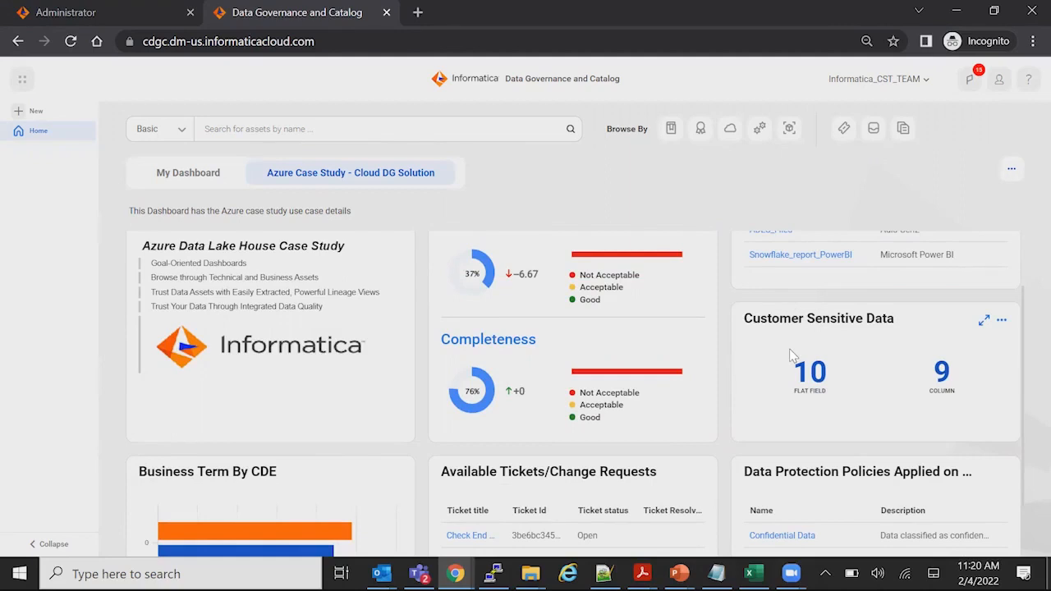
scroll(637, 427, down, 1)
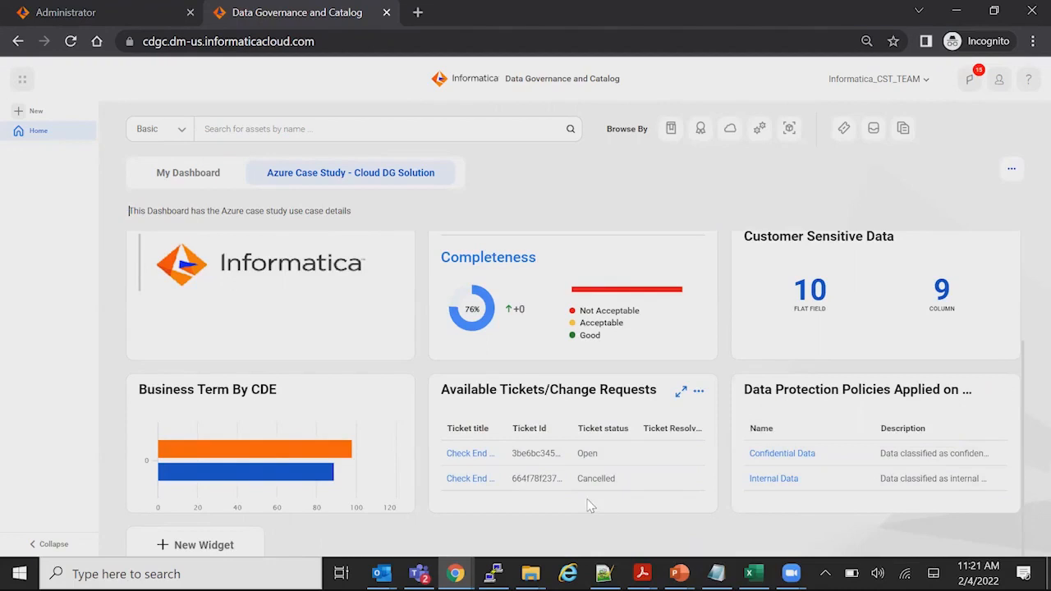
scroll(612, 471, up, 2)
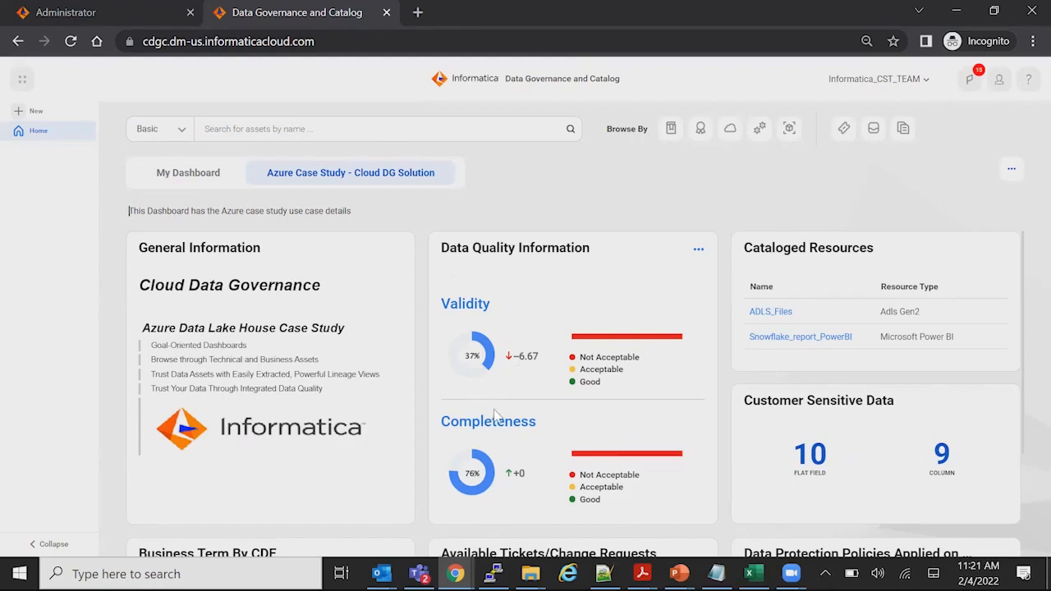
scroll(496, 415, down, 2)
scroll(496, 415, up, 2)
Expand the Cataloged Resources widget, look through its list of catalog sources, and close the expanded view
click(985, 251)
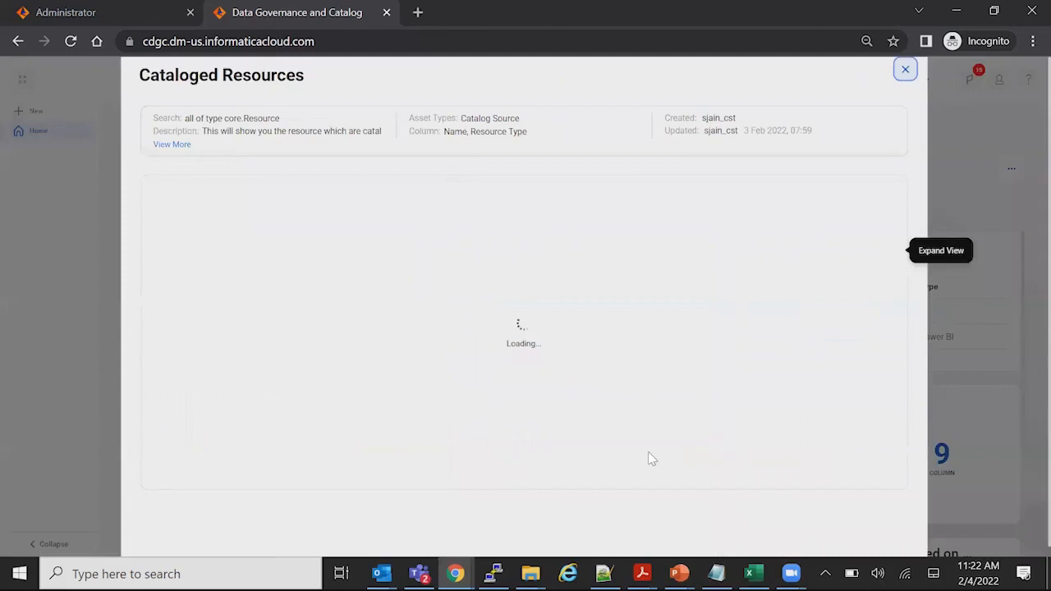
scroll(511, 414, down, 3)
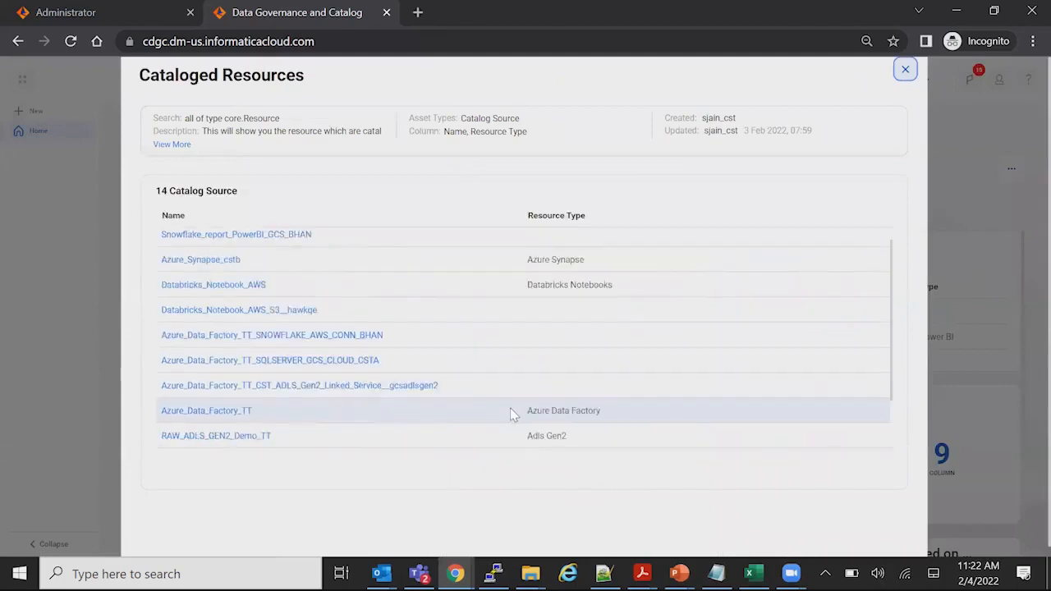
scroll(506, 402, up, 3)
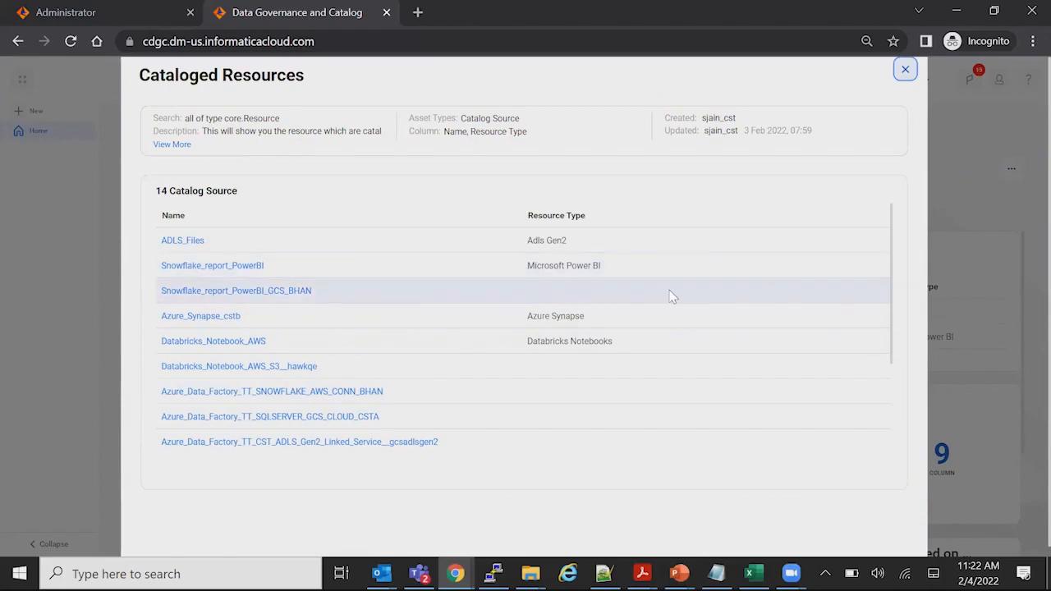
scroll(671, 296, down, 3)
scroll(671, 296, up, 3)
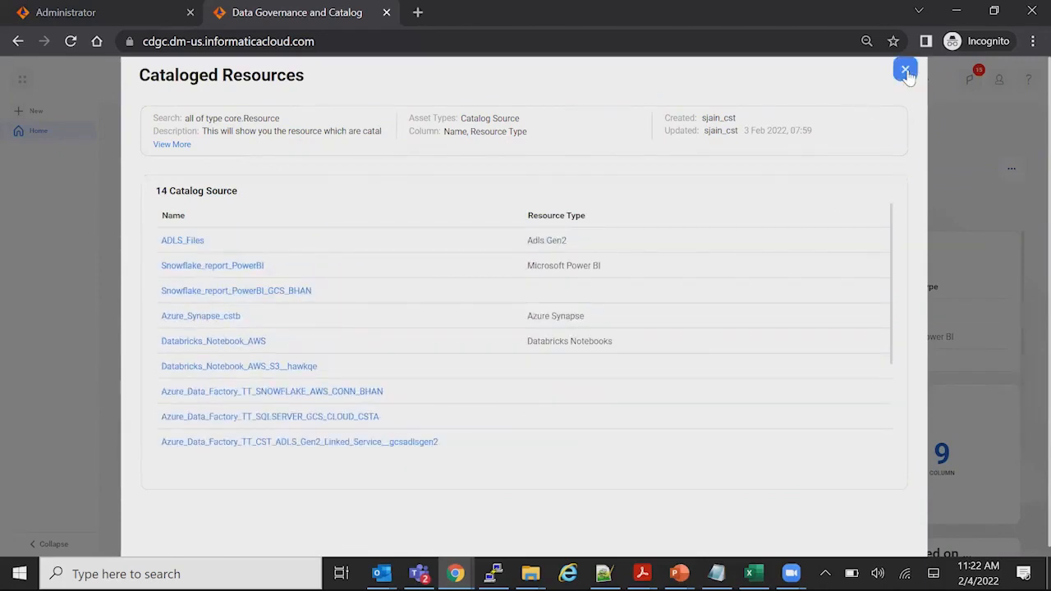
click(906, 72)
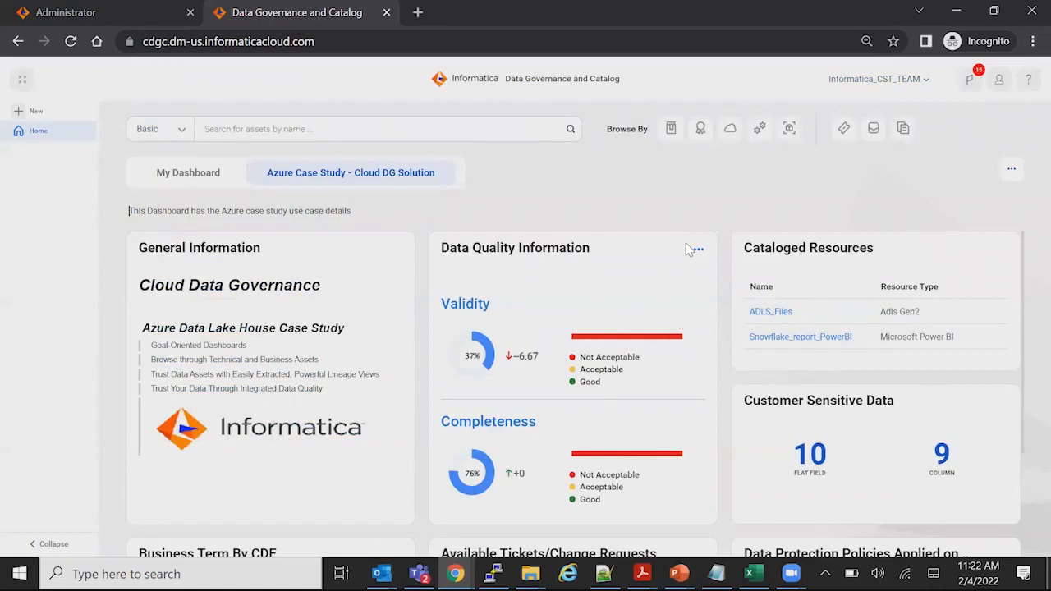
Expand the Customer Sensitive Data widget, look through its flat fields, and close the expanded view
scroll(831, 351, down, 1)
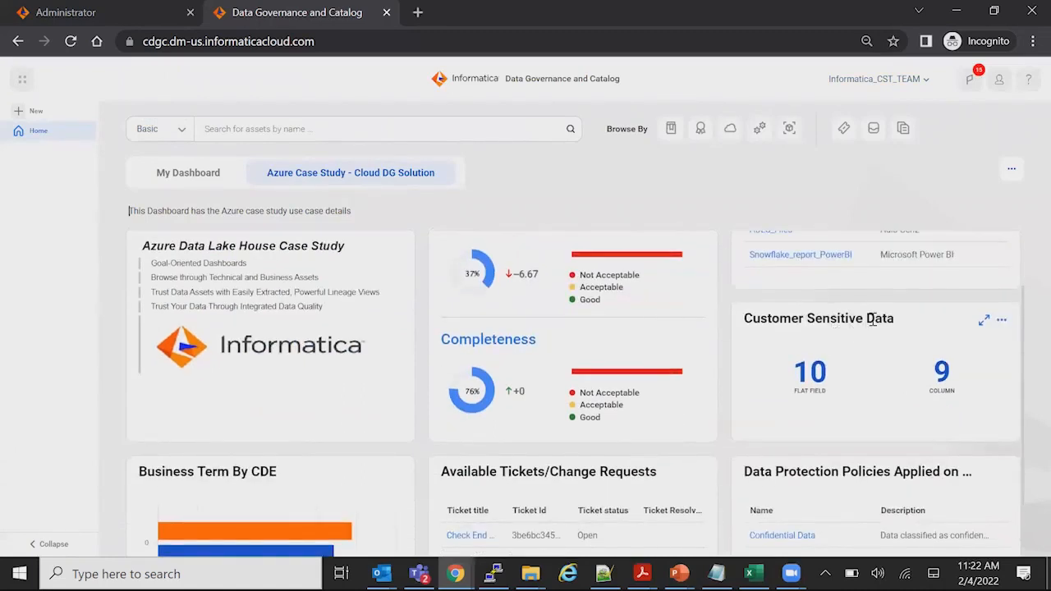
click(984, 319)
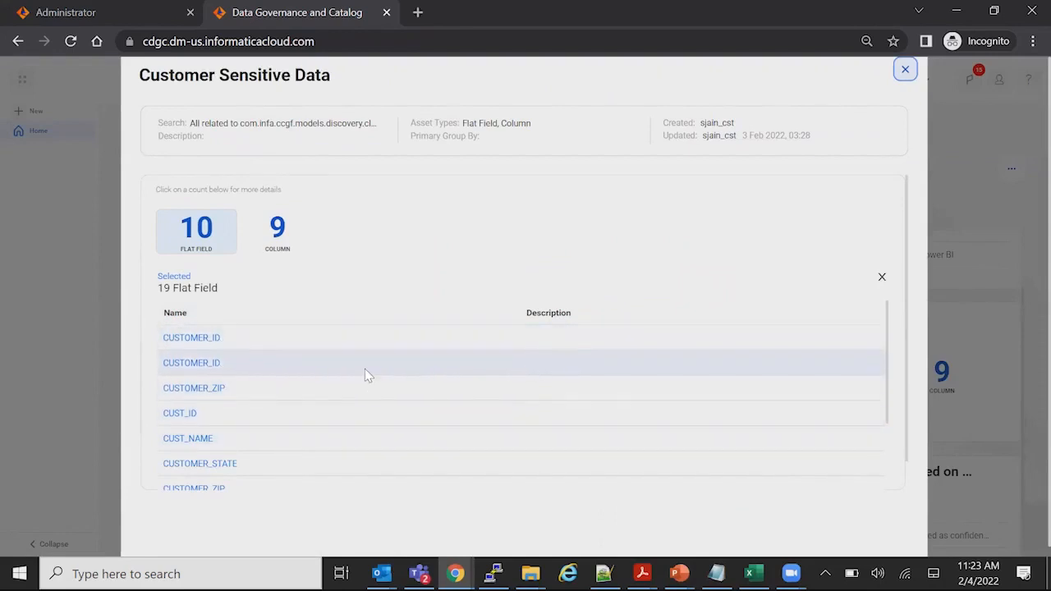
scroll(365, 369, down, 5)
scroll(365, 367, up, 5)
scroll(364, 367, down, 5)
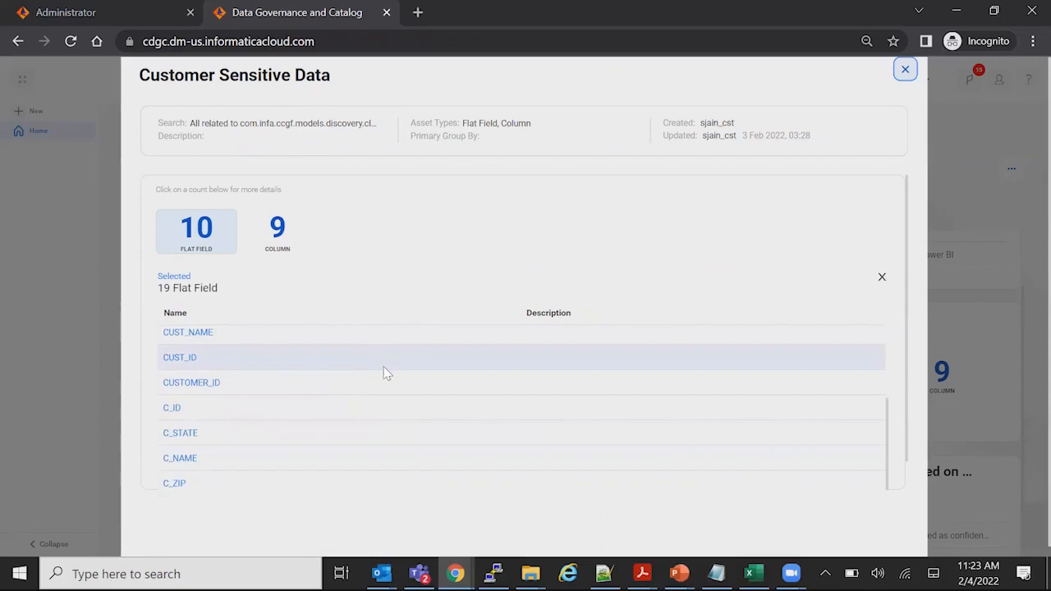
scroll(388, 362, up, 3)
click(906, 70)
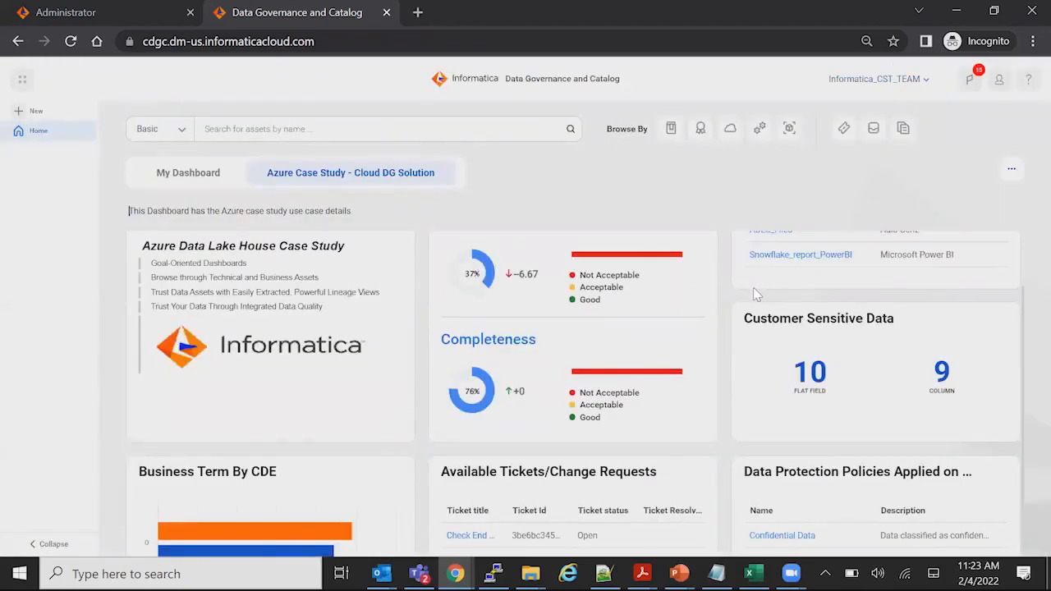
Search the catalog for "sensitive customer information" and open the Sensitive Customer Information classification
mouse_move(631, 249)
click(244, 128)
text(sen)
click(256, 170)
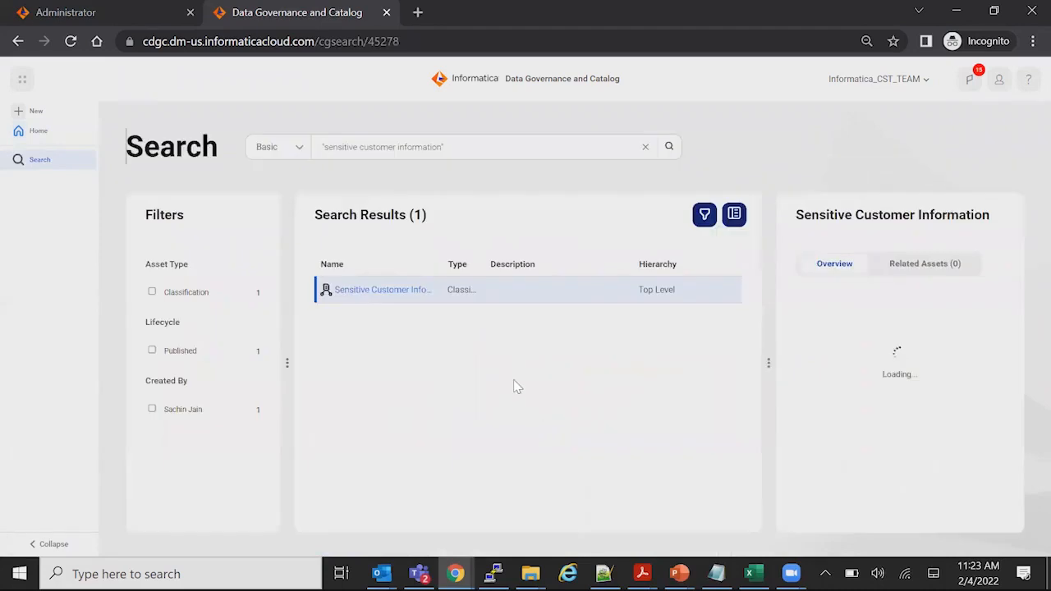
click(393, 297)
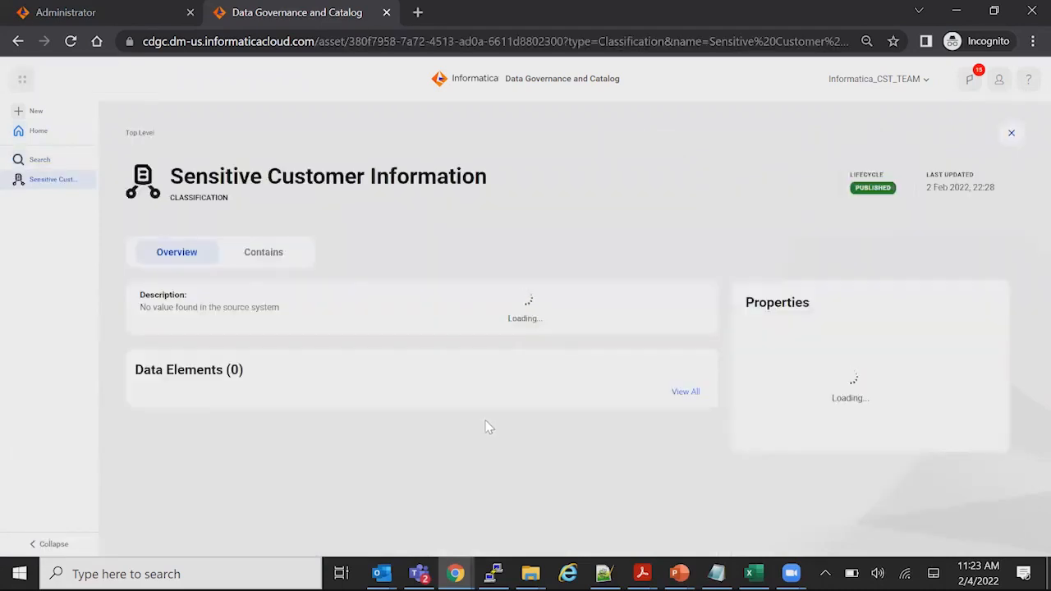
Review the data elements contained in the Sensitive Customer Information classification, widening the Path column to read their source locations
scroll(434, 422, down, 1)
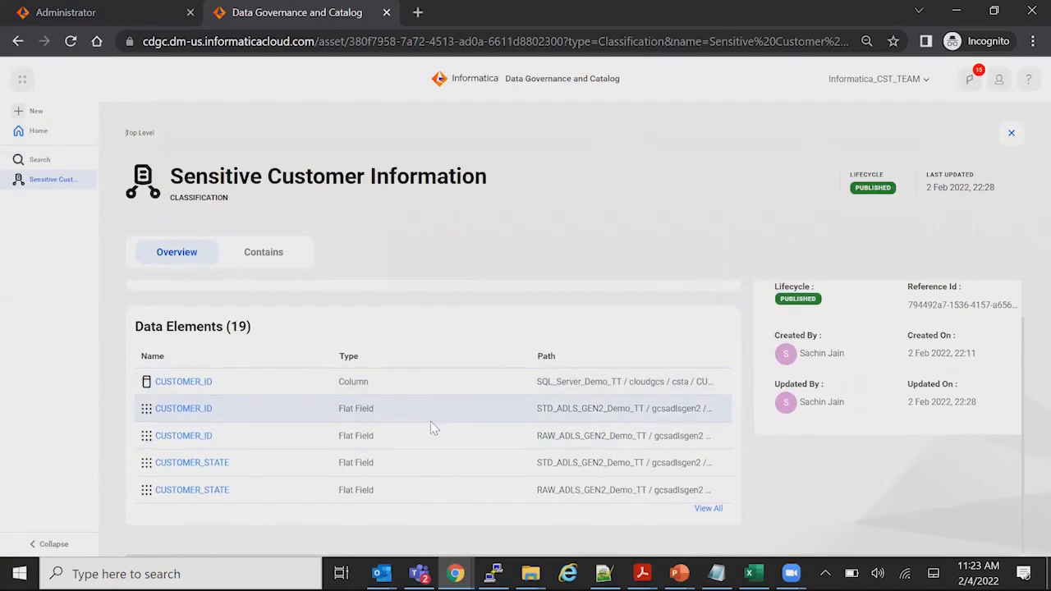
click(275, 253)
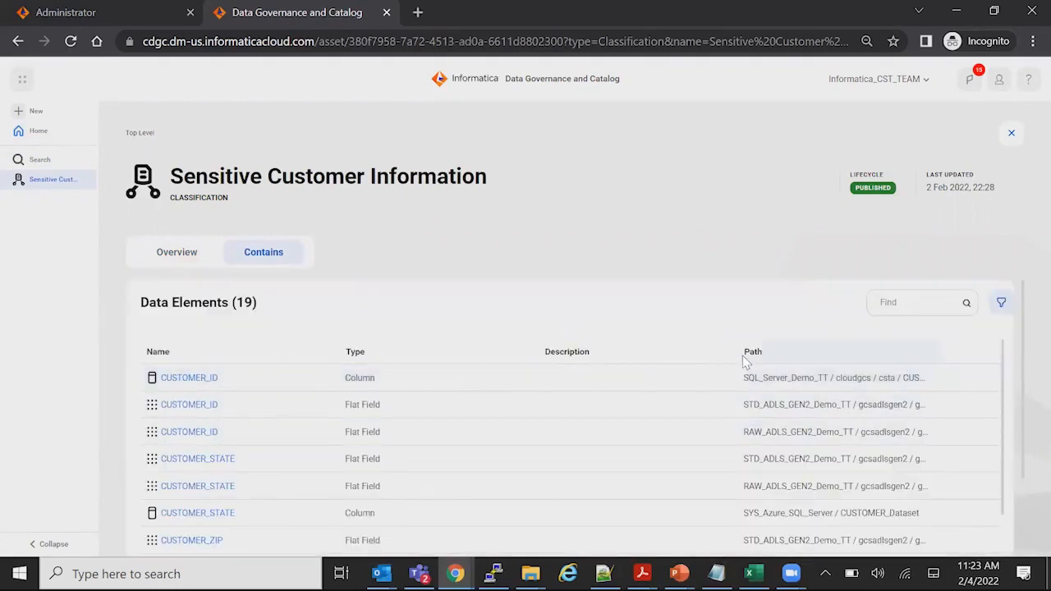
drag(734, 348, 600, 348)
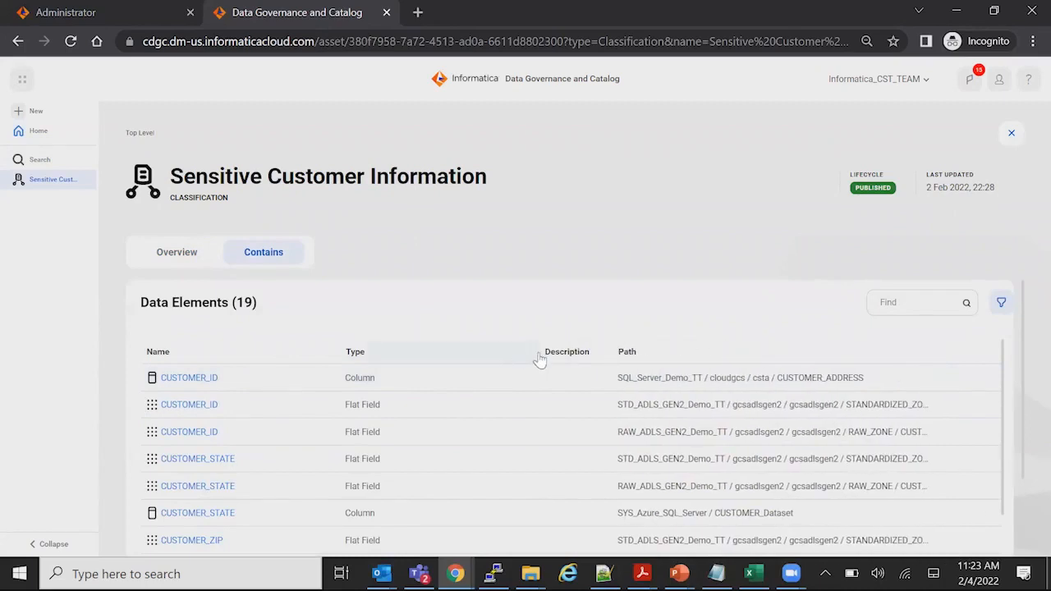
scroll(744, 445, down, 2)
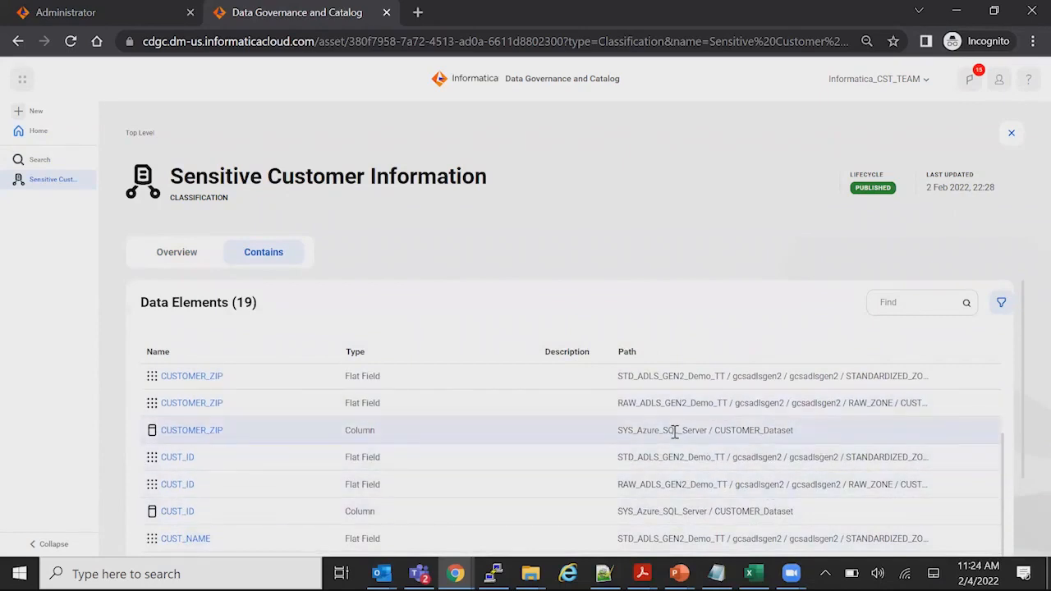
scroll(473, 452, up, 2)
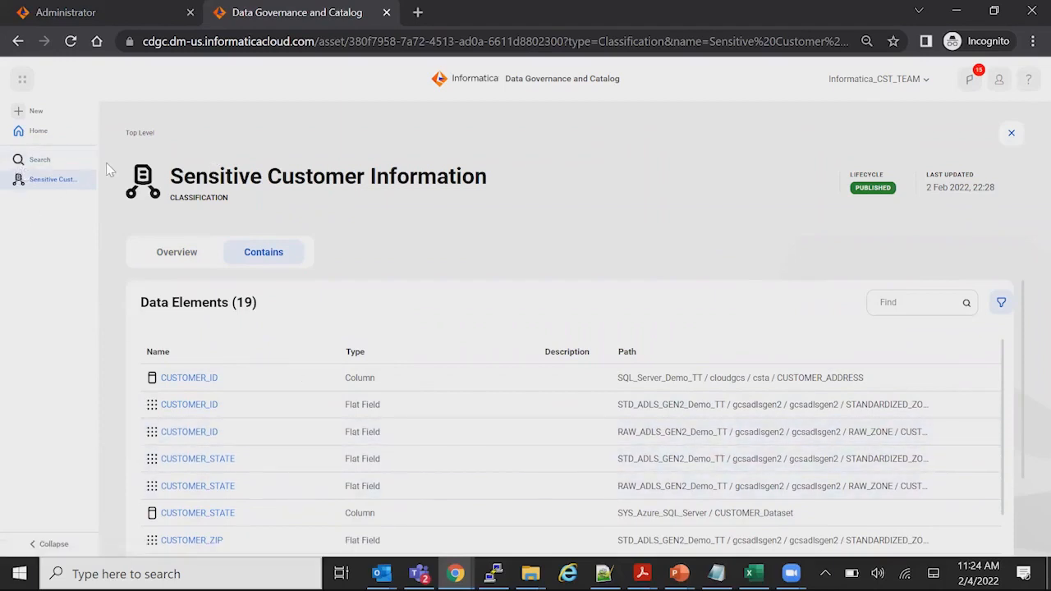
Return to the asset search and replace the search term with "customer"
click(38, 159)
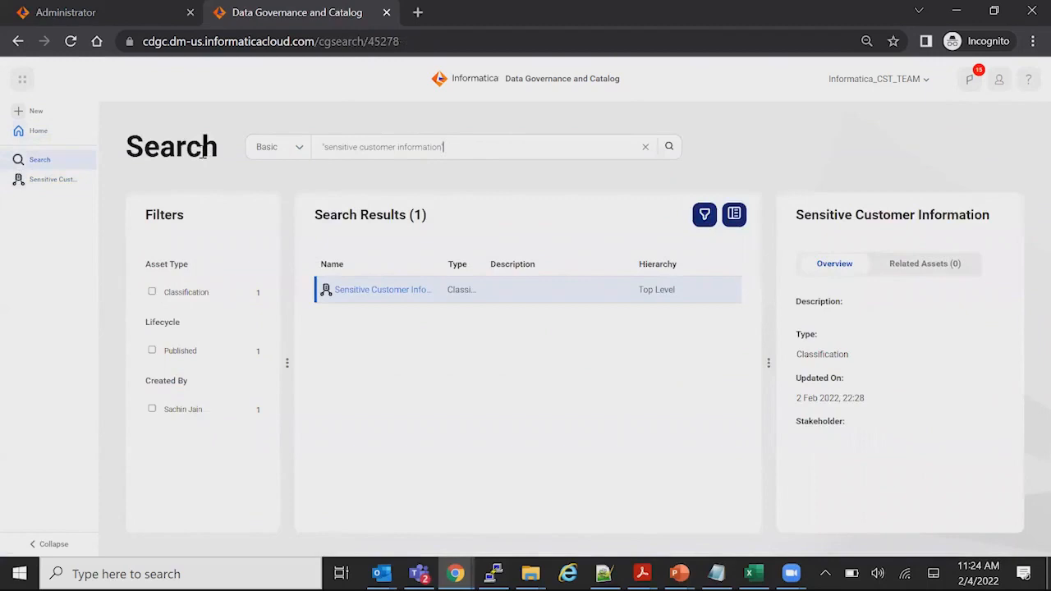
key(ctrl+a)
text(Customer)
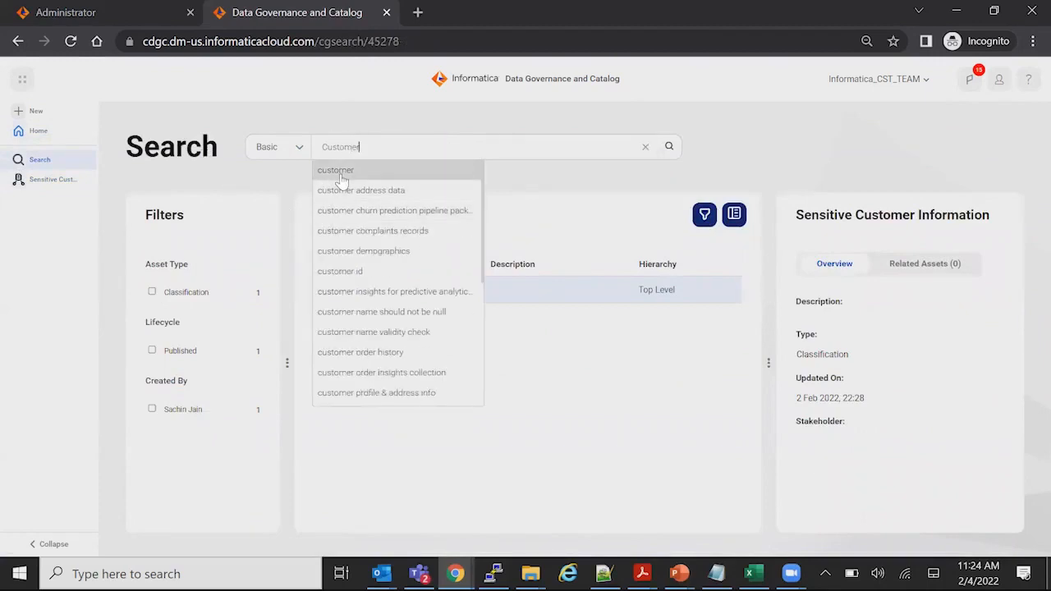
click(329, 171)
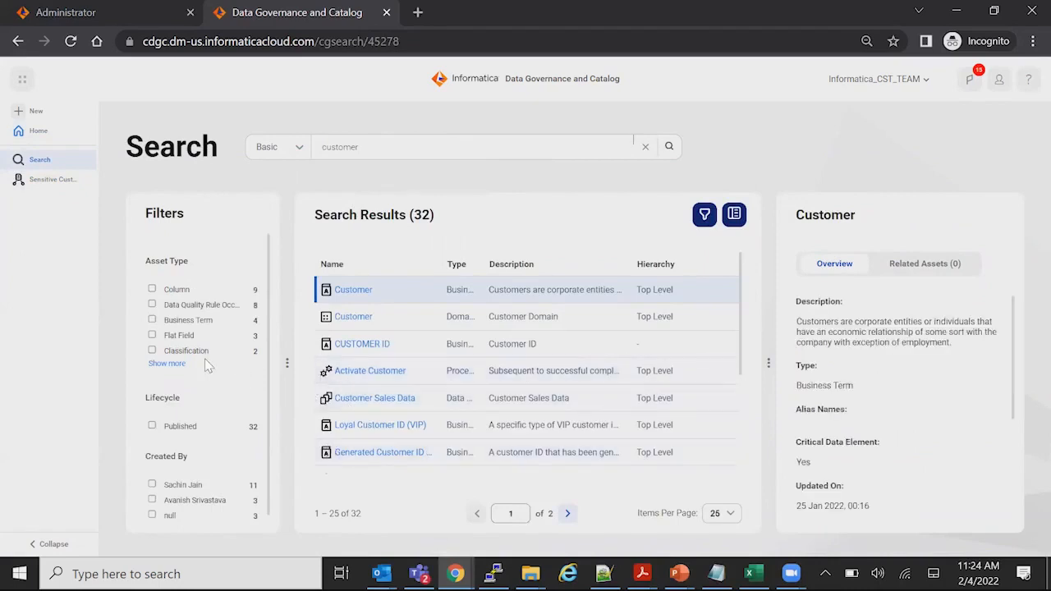
Filter the search results to the Table asset type and open the CUSTOMER table
click(172, 363)
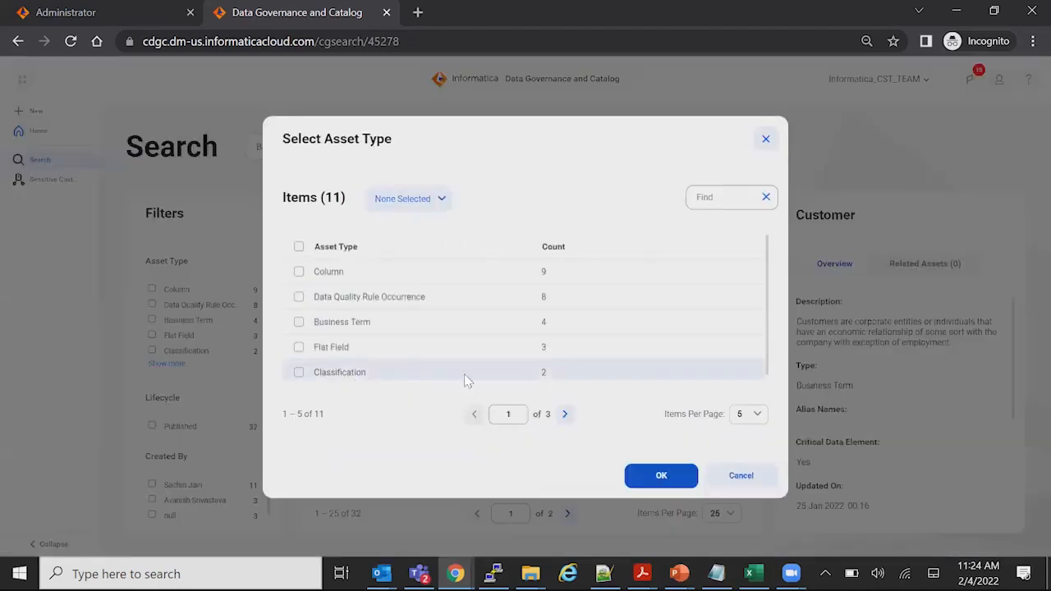
click(564, 414)
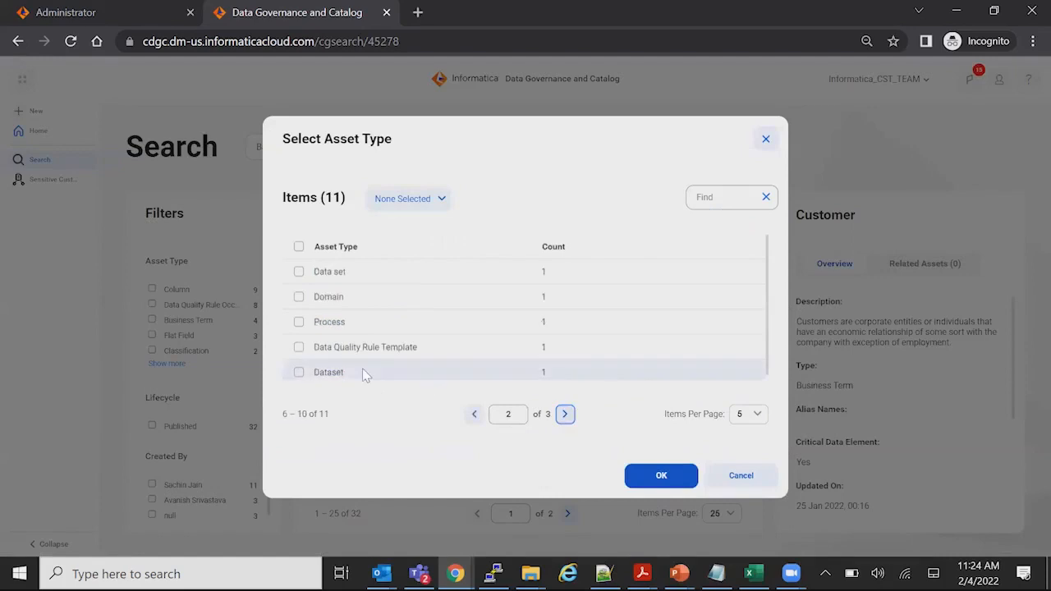
click(564, 414)
click(298, 271)
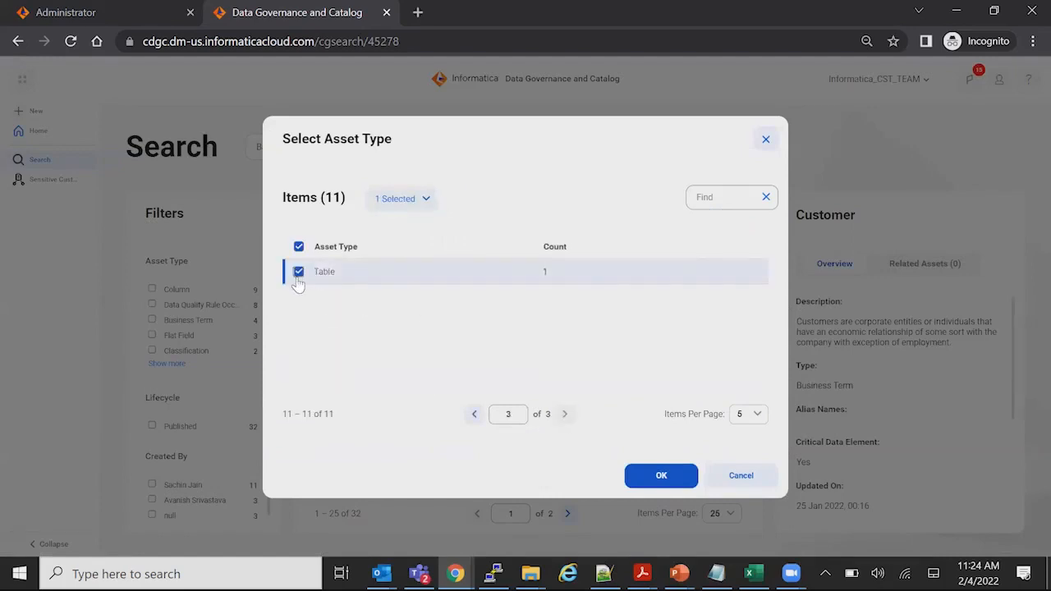
click(634, 470)
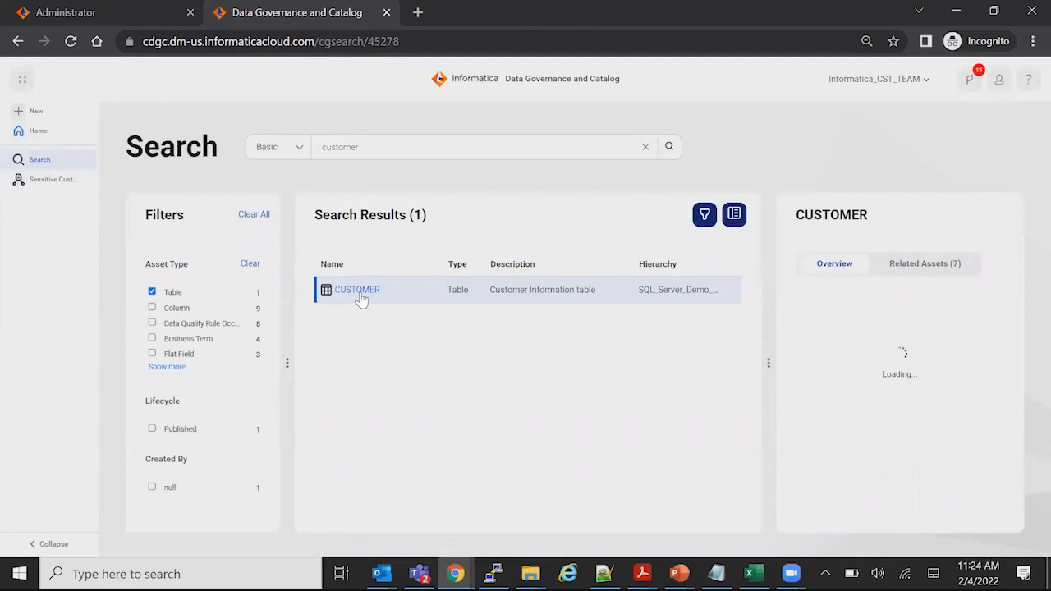
click(360, 290)
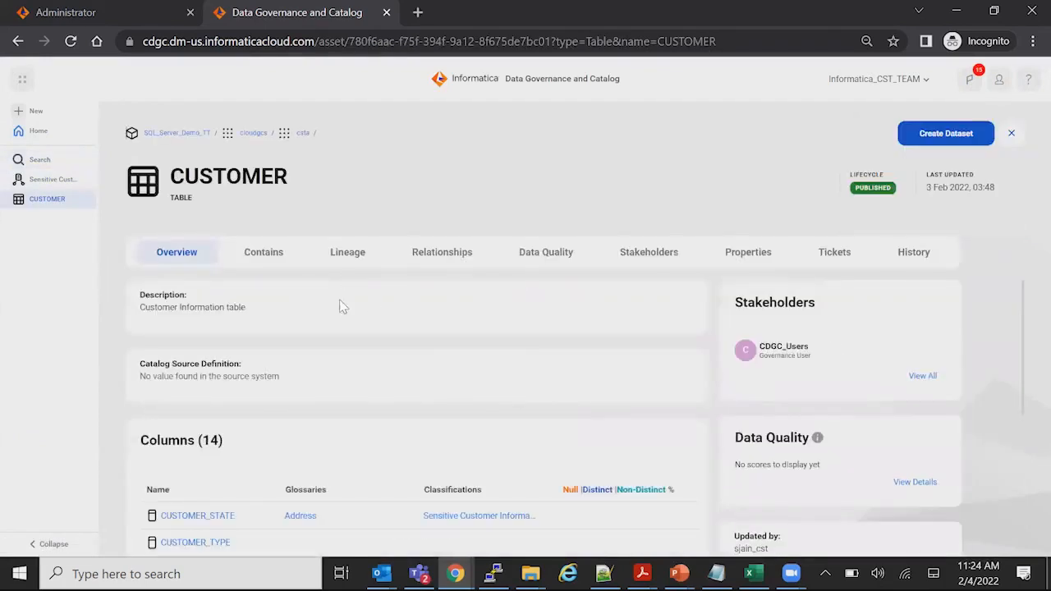
Review the columns of the CUSTOMER table with their glossaries and classifications, and display the table's lineage
scroll(340, 305, down, 2)
click(267, 255)
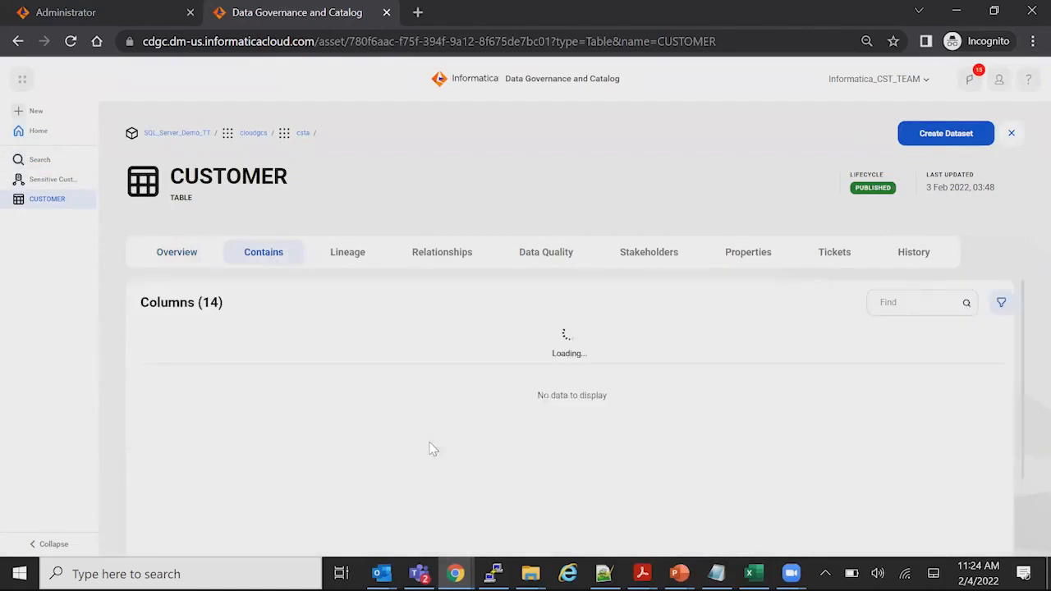
scroll(434, 447, down, 2)
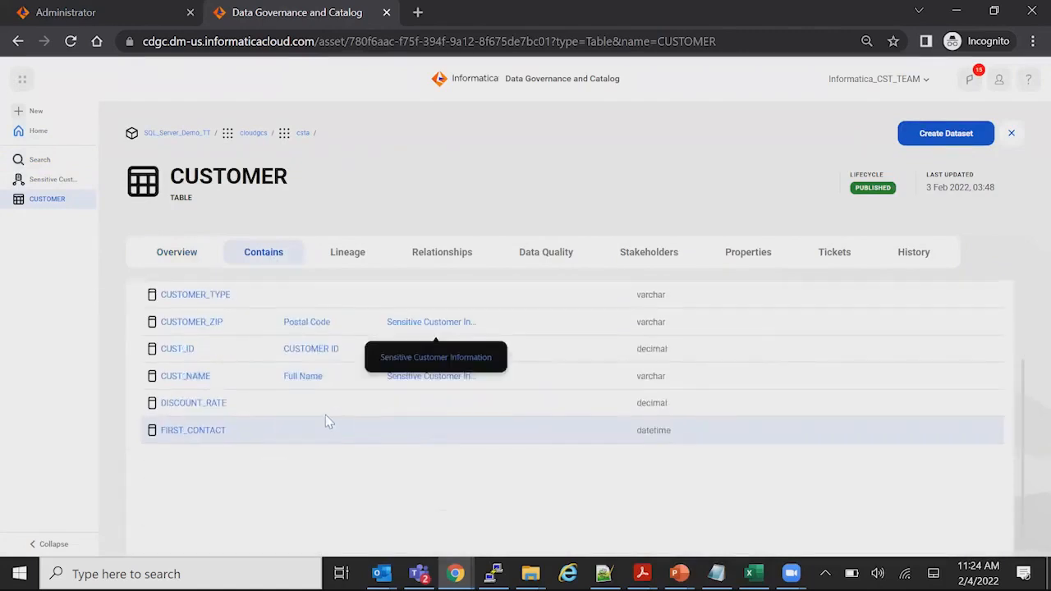
scroll(329, 422, up, 2)
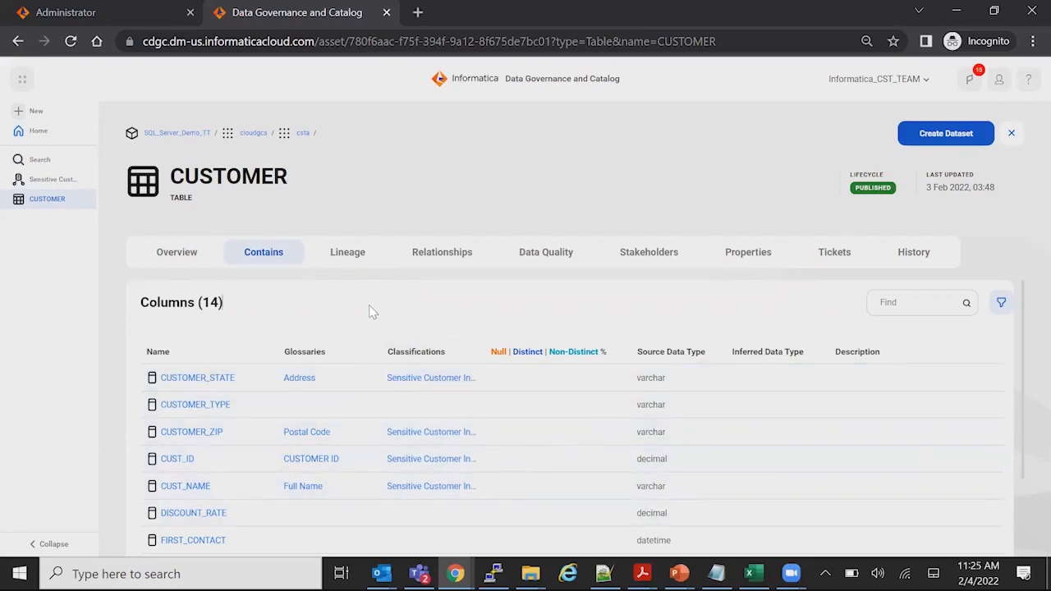
click(360, 254)
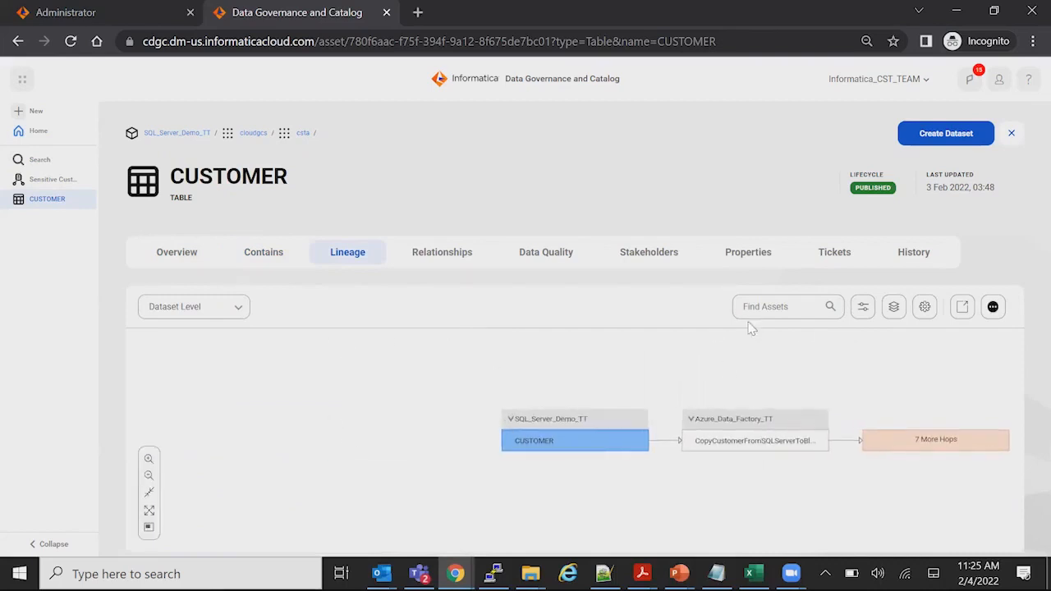
Switch the CUSTOMER table's lineage to Data Element Level and set the lineage hops to Maximum (show all)
click(213, 309)
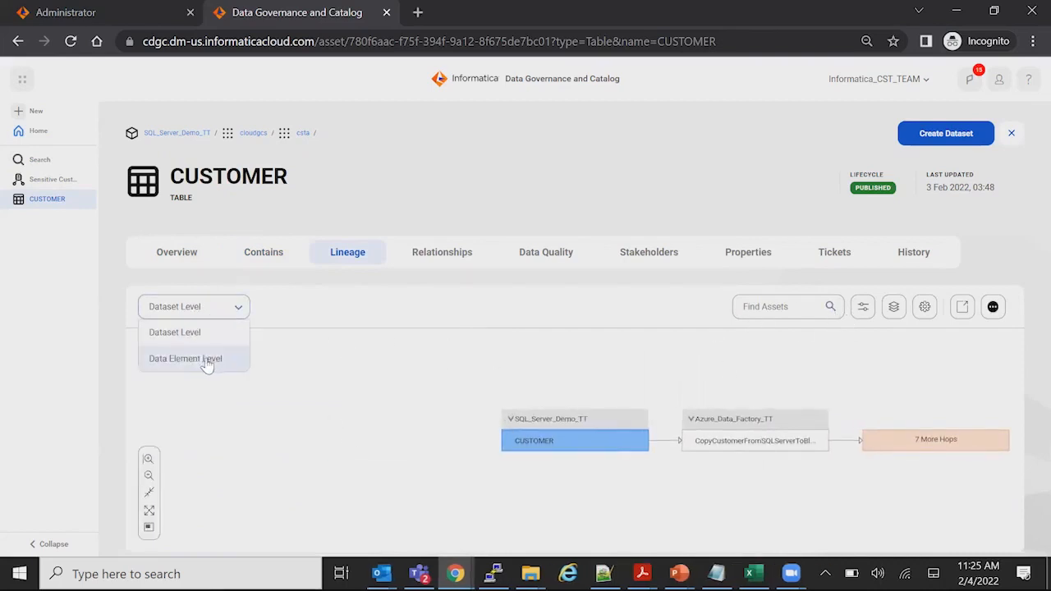
click(206, 364)
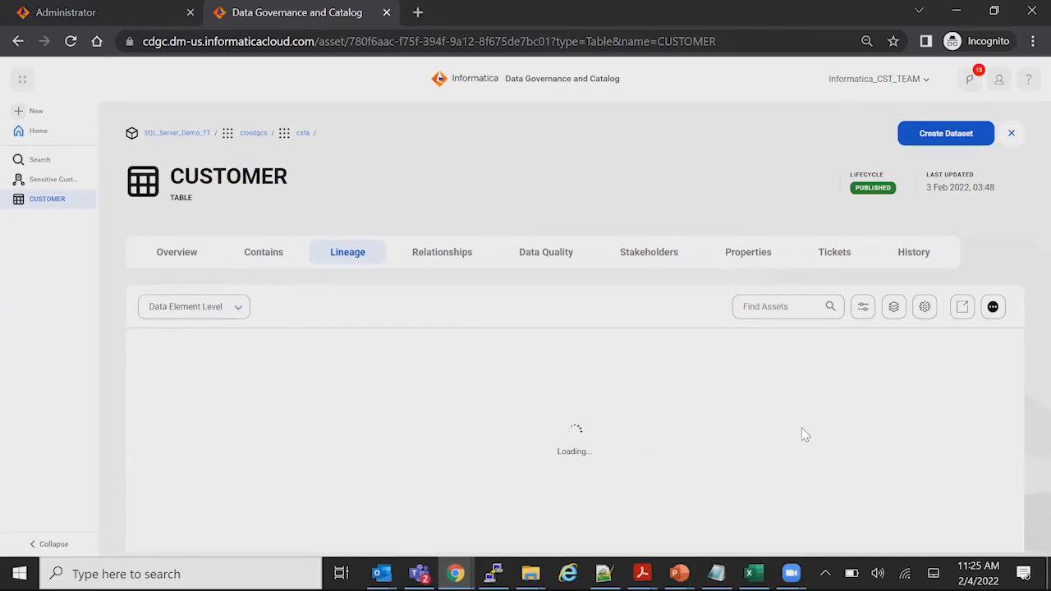
click(863, 306)
click(796, 386)
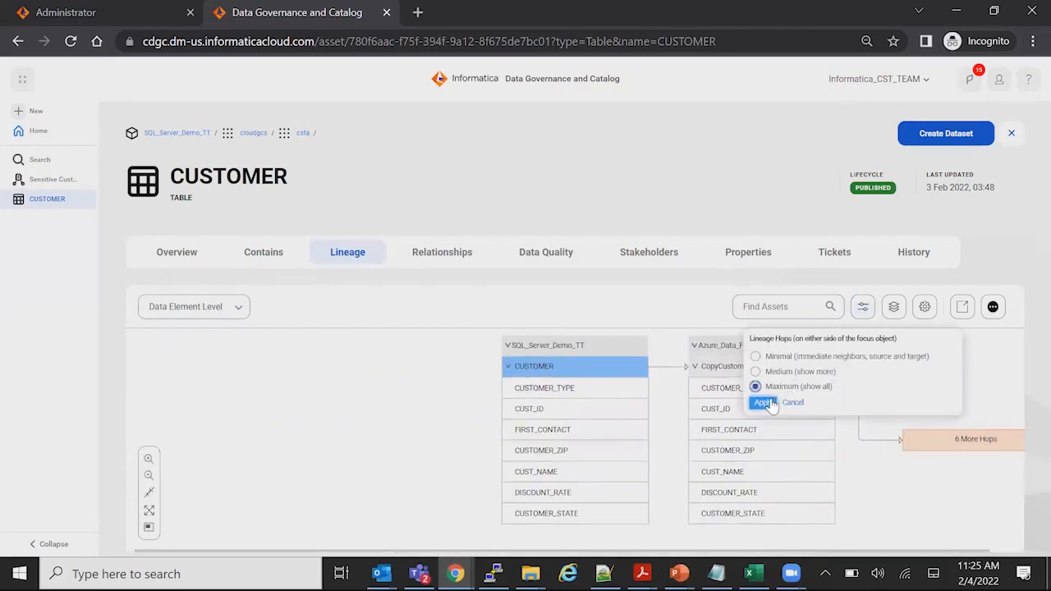
click(770, 402)
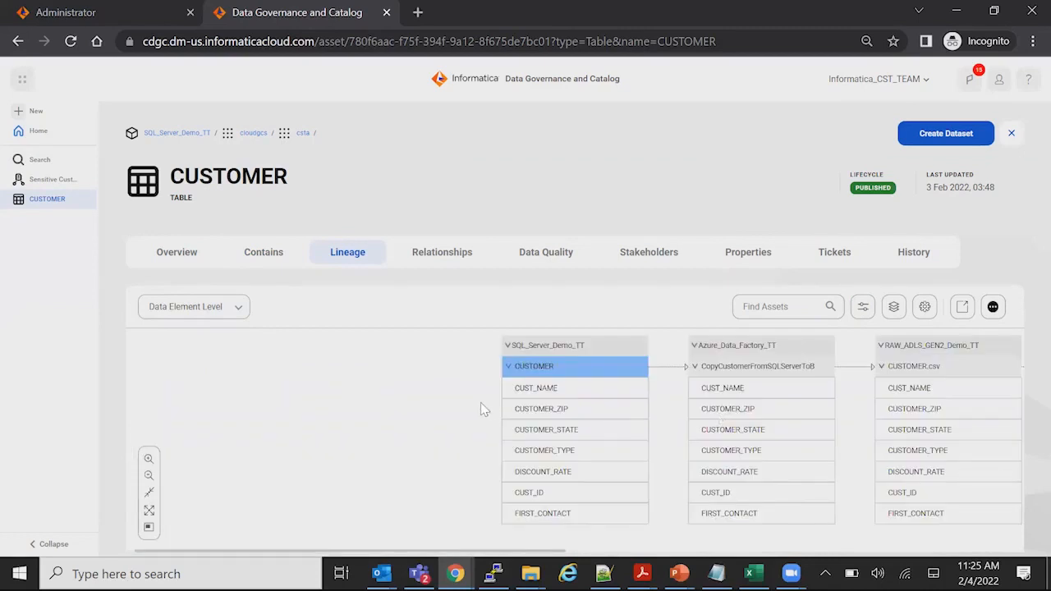
Trace the column-level lineage of the CUSTOMER table from the SQL Server source through to the Power BI report
drag(474, 401, 152, 400)
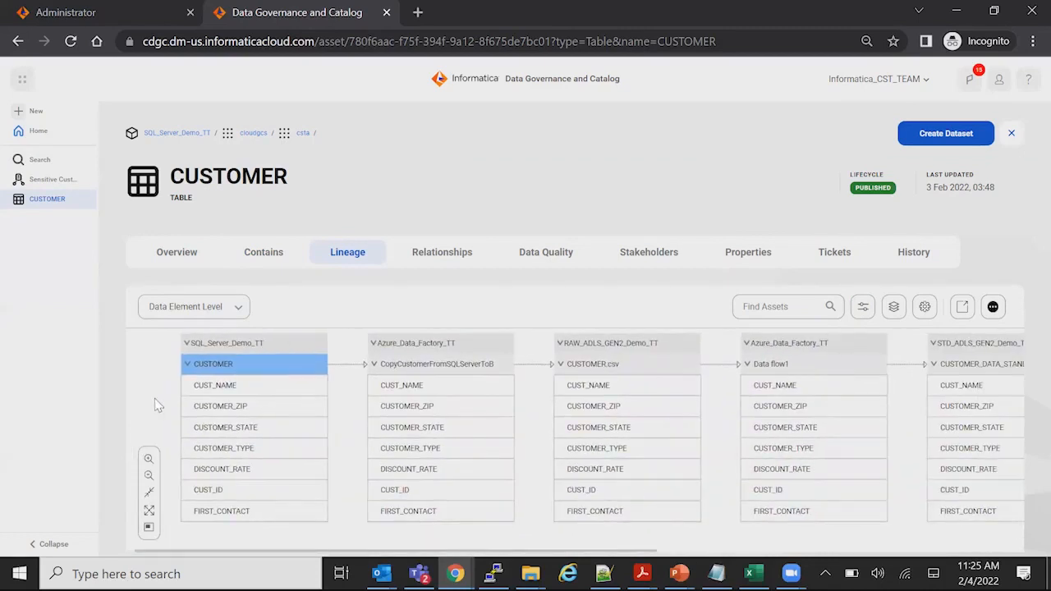
scroll(663, 451, up, 1)
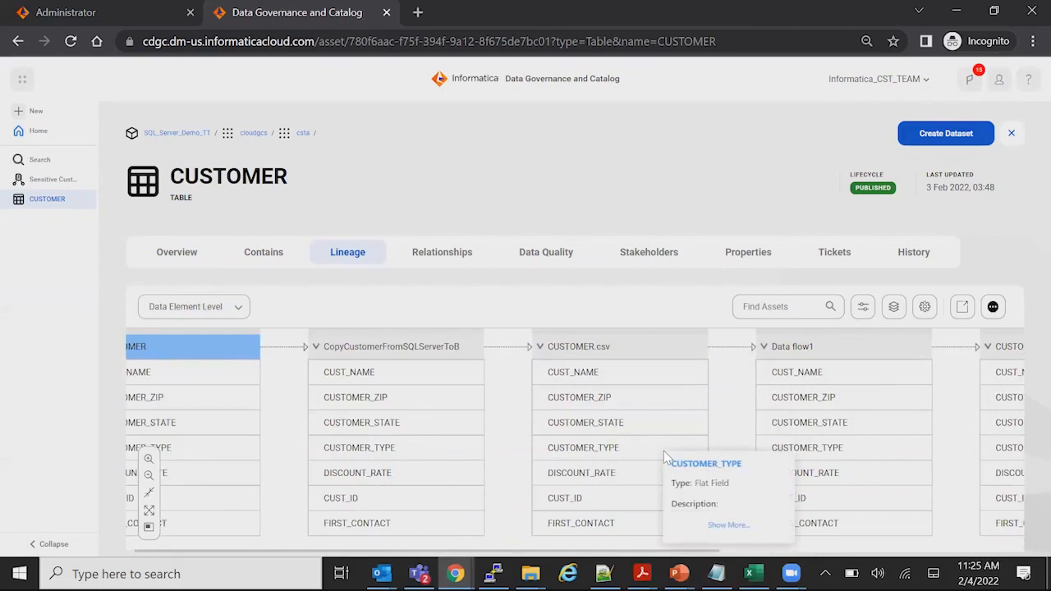
scroll(664, 451, down, 2)
drag(711, 415, 503, 403)
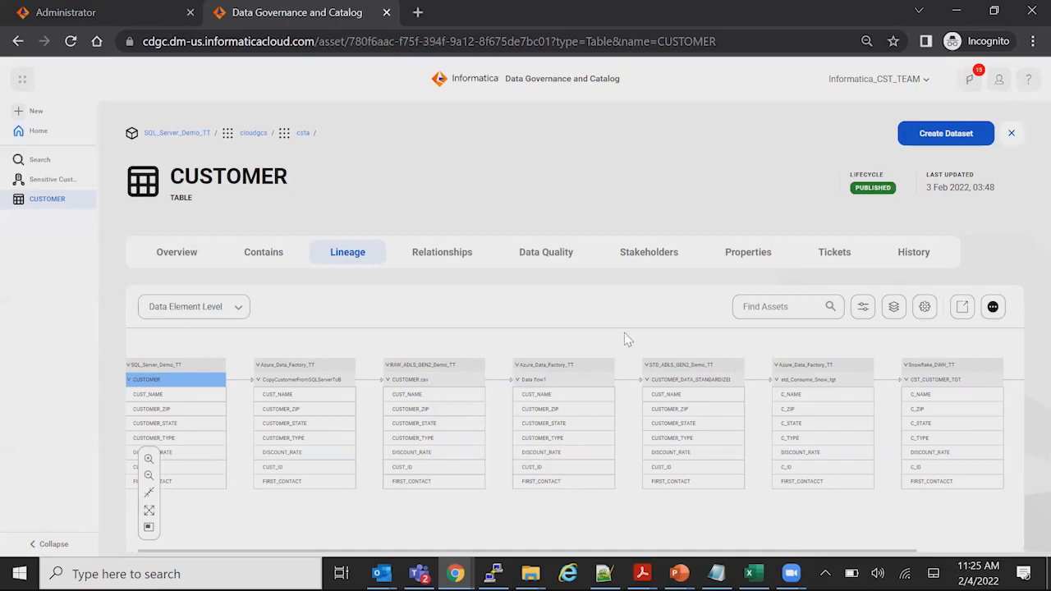
scroll(625, 333, right, 5)
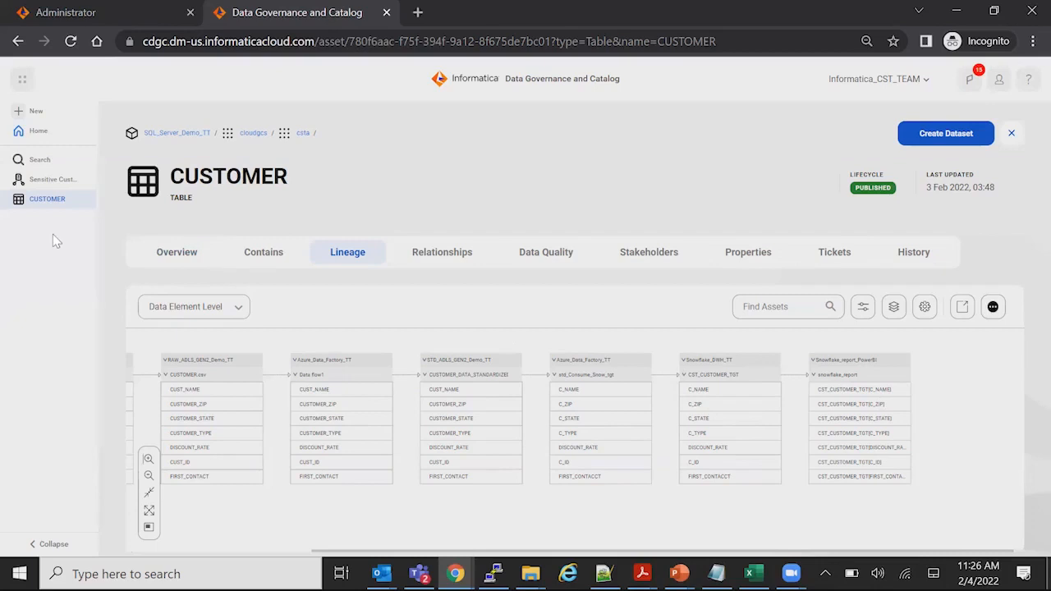
Return to the Azure case study dashboard and review the expanded view of the Data Protection Policies Applied on Personal data widget
click(38, 131)
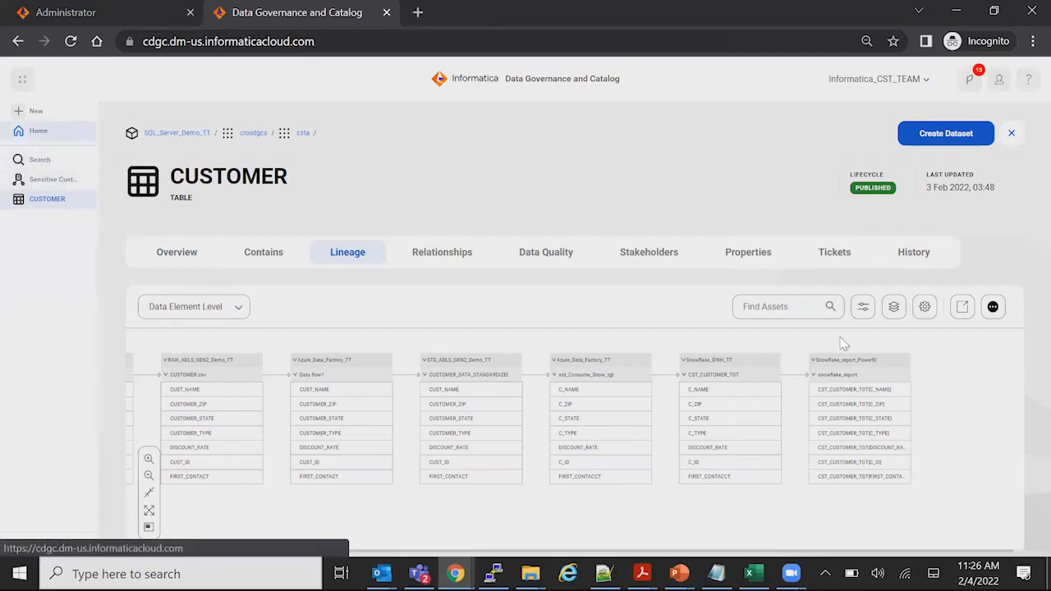
scroll(860, 383, down, 2)
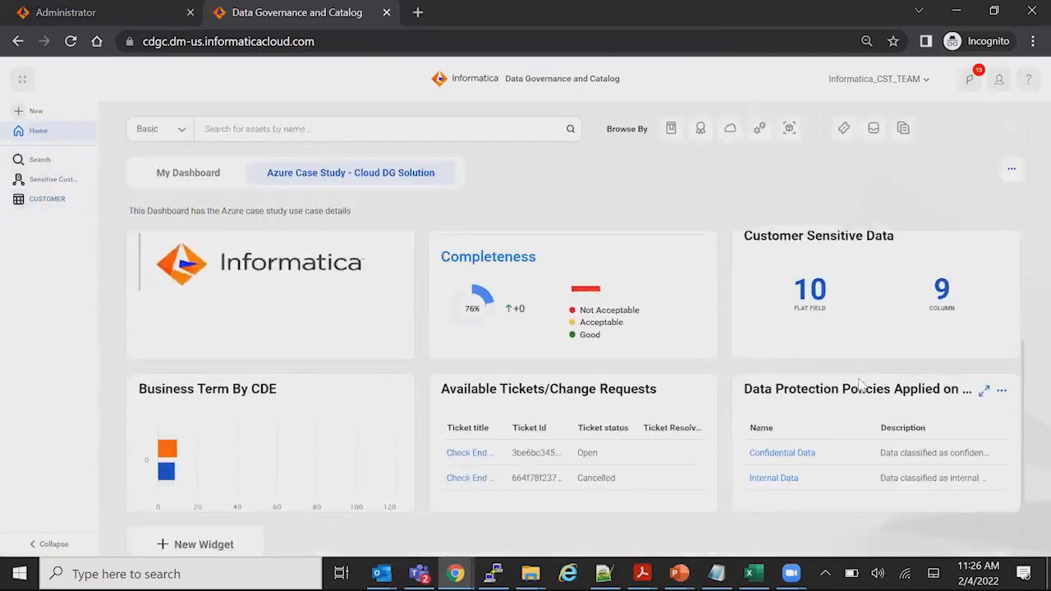
click(985, 392)
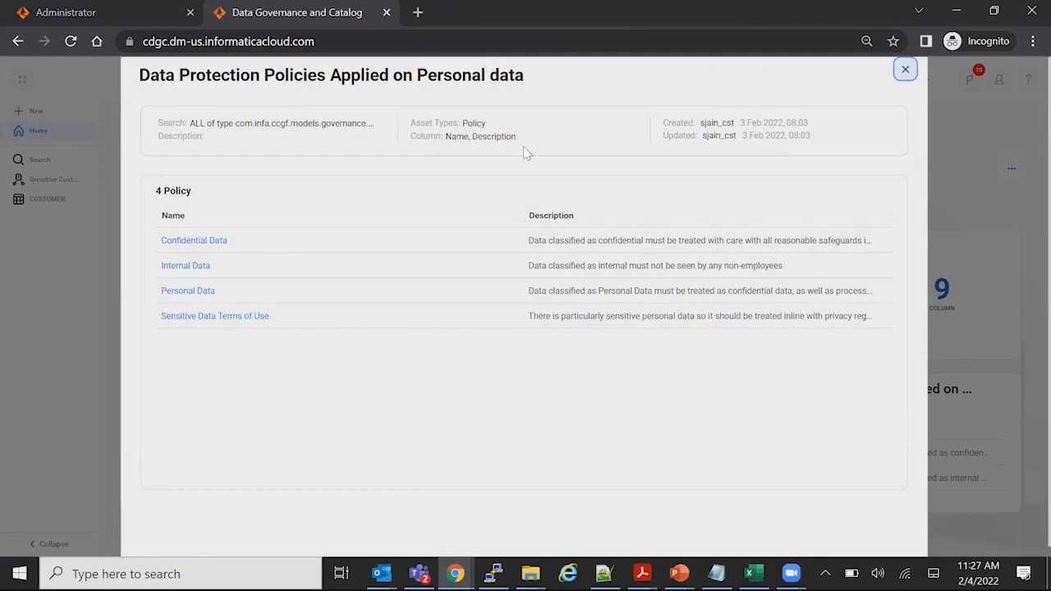
click(904, 72)
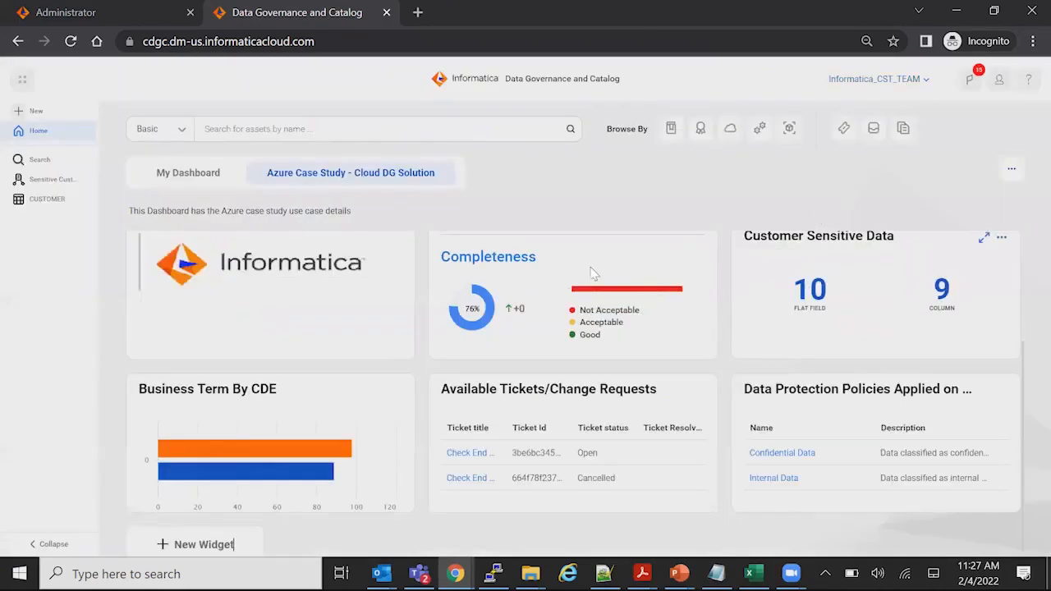
Run an advanced asset search with the query All of type Policy not related to "Business Term", copied from the Notepad notes
click(180, 129)
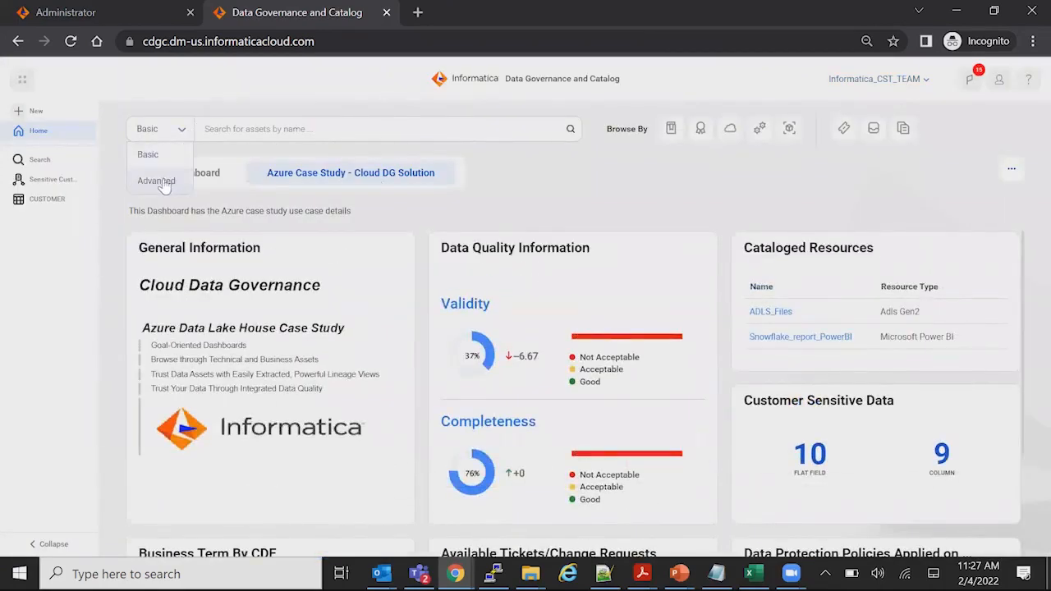
click(158, 179)
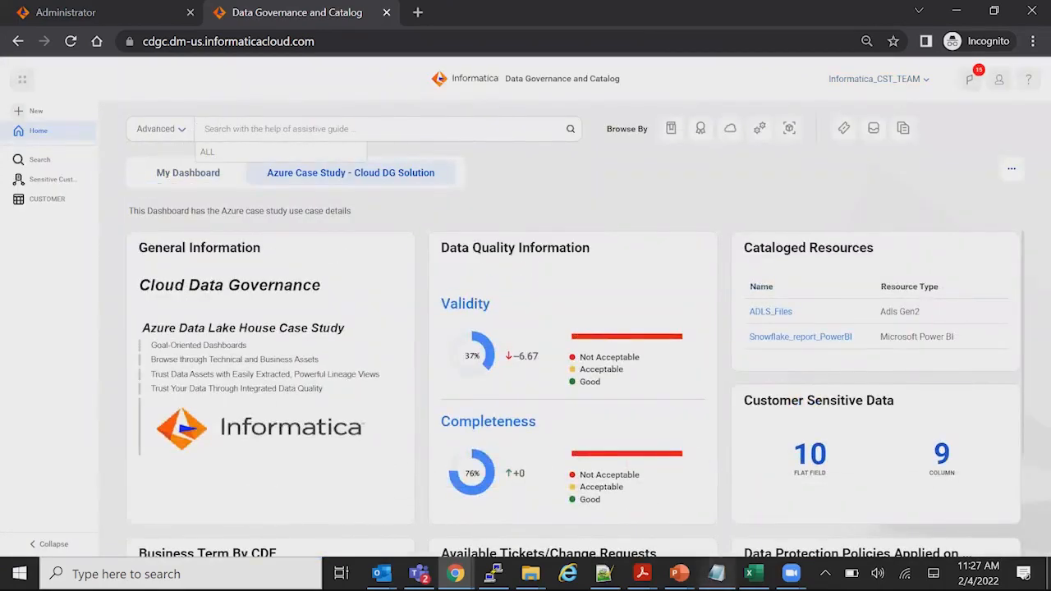
click(708, 573)
drag(283, 119, 7, 122)
key(ctrl+c)
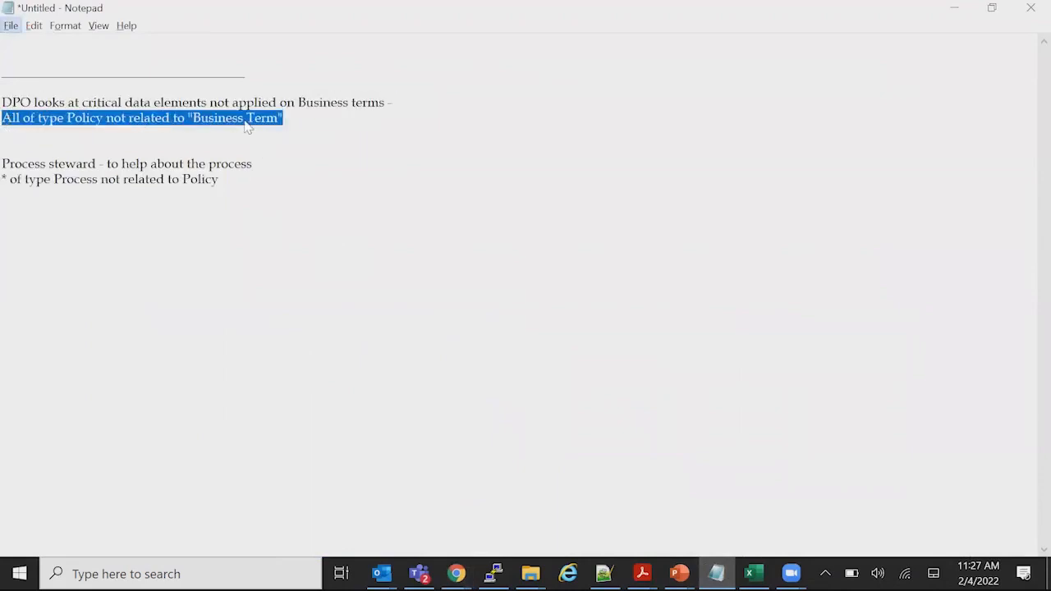
key(alt+Tab)
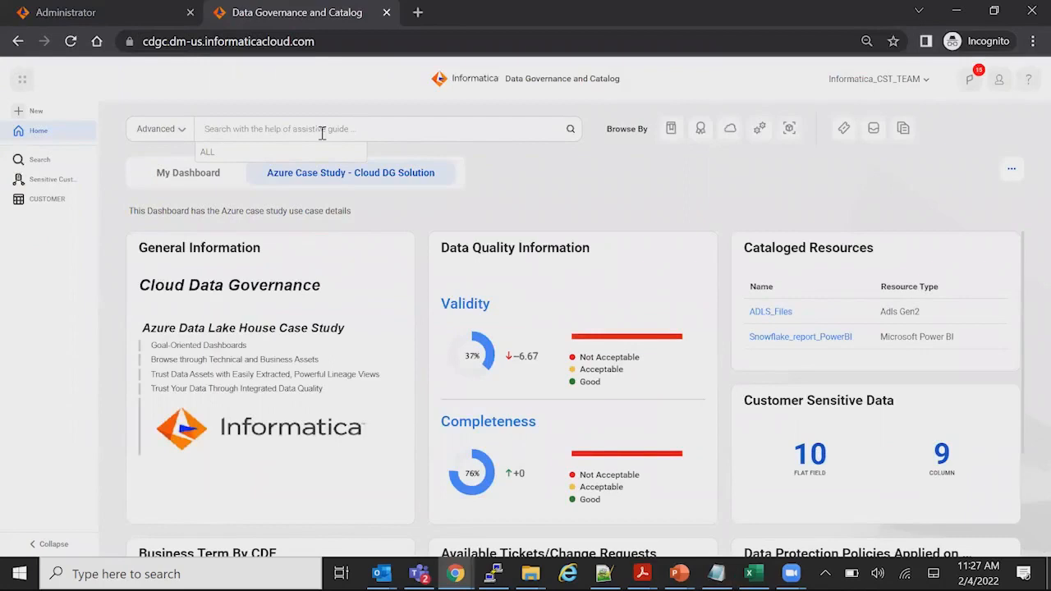
key(ctrl+v)
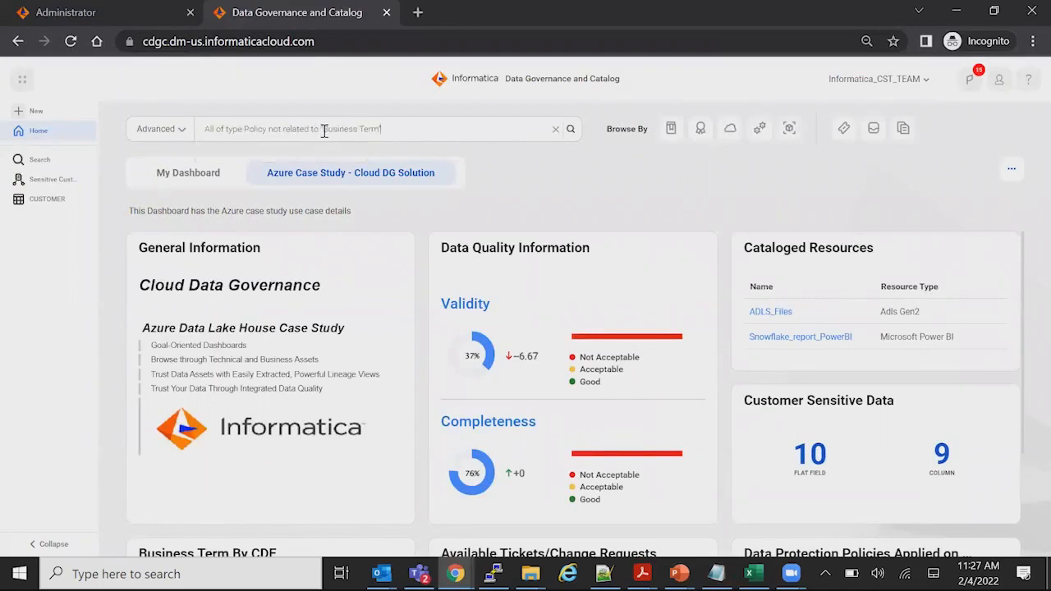
click(571, 129)
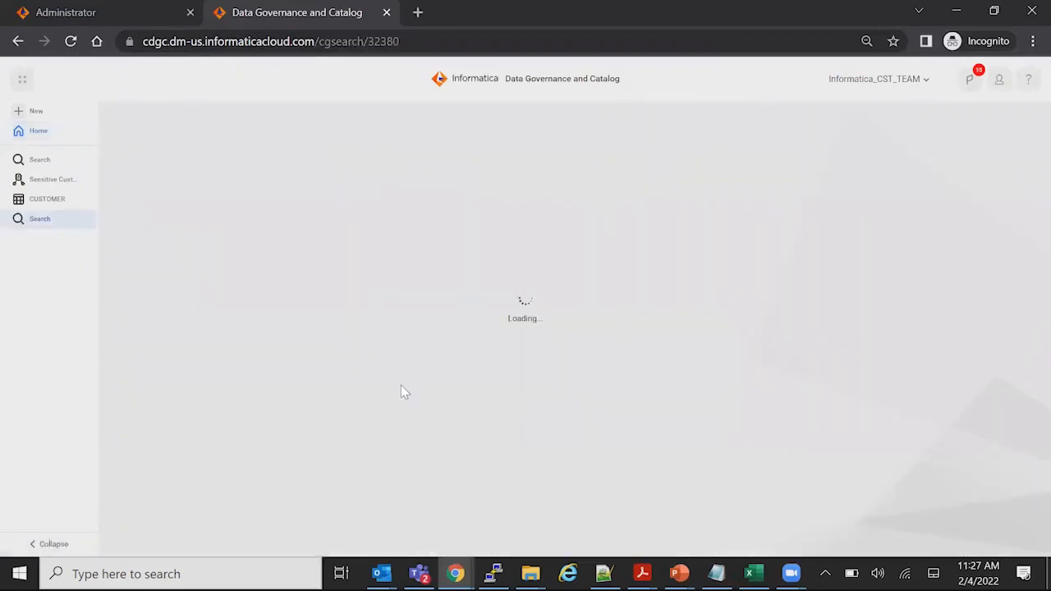
Open the Data Sharing Policy for IDA from the search results and display its relationships
scroll(246, 336, down, 1)
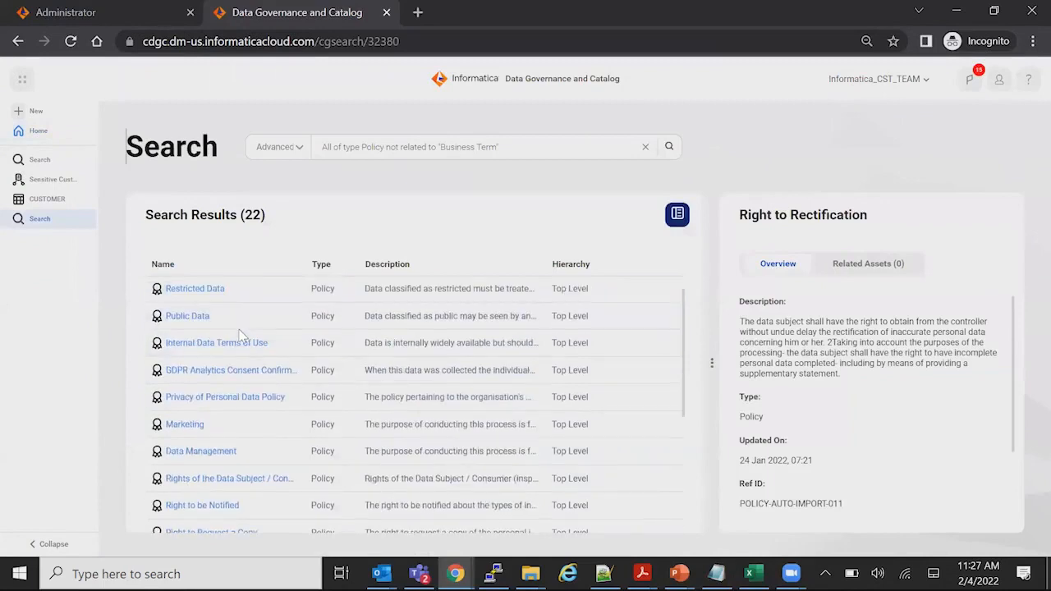
scroll(242, 337, down, 5)
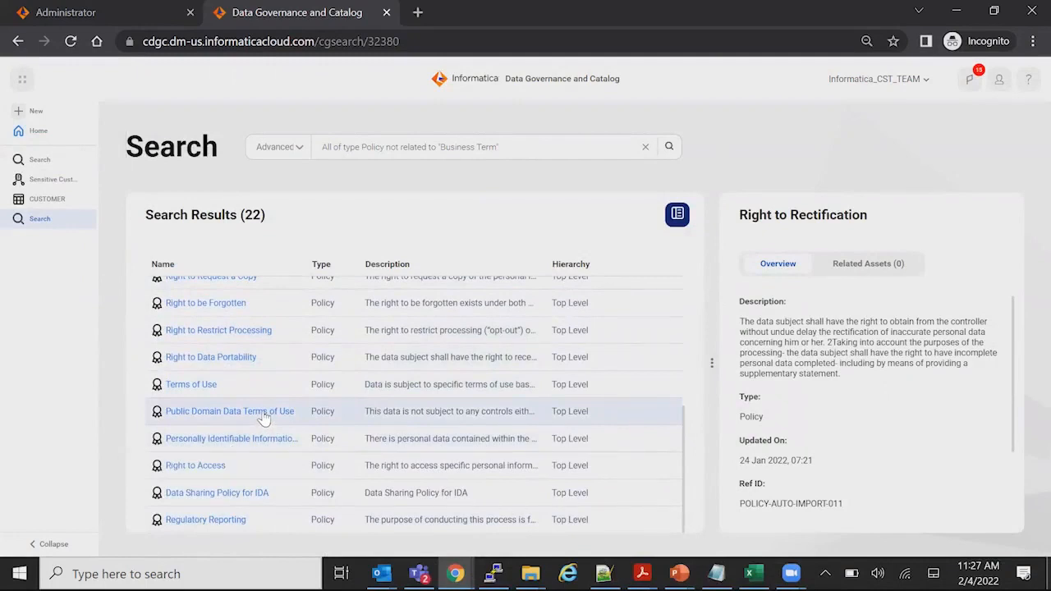
click(209, 493)
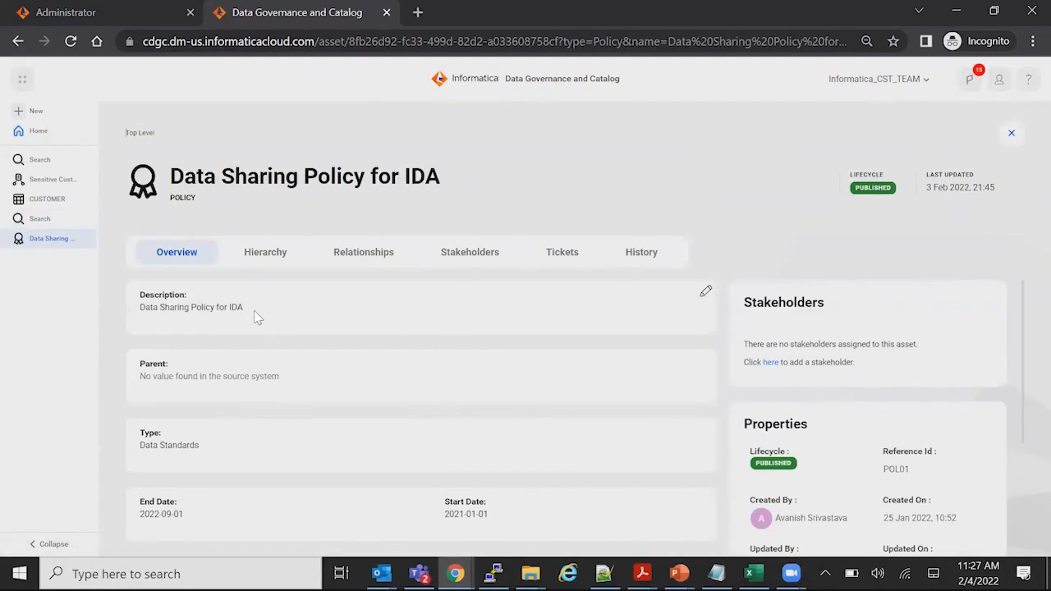
scroll(279, 351, down, 1)
scroll(279, 351, up, 1)
click(364, 254)
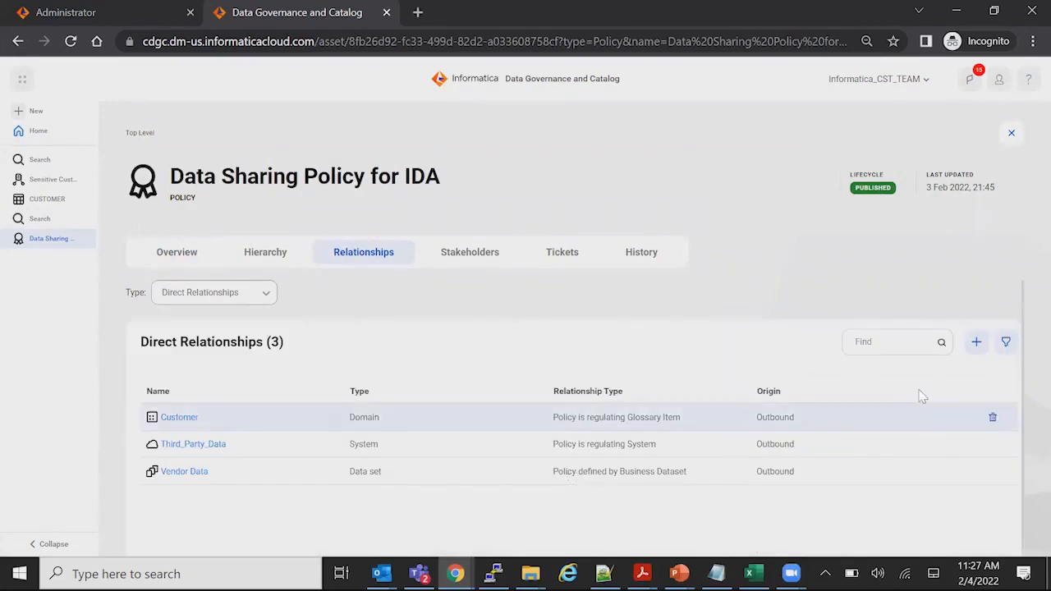
Start adding a relationship to the policy, filtering the assets to Business Term and searching for "Address"
click(978, 344)
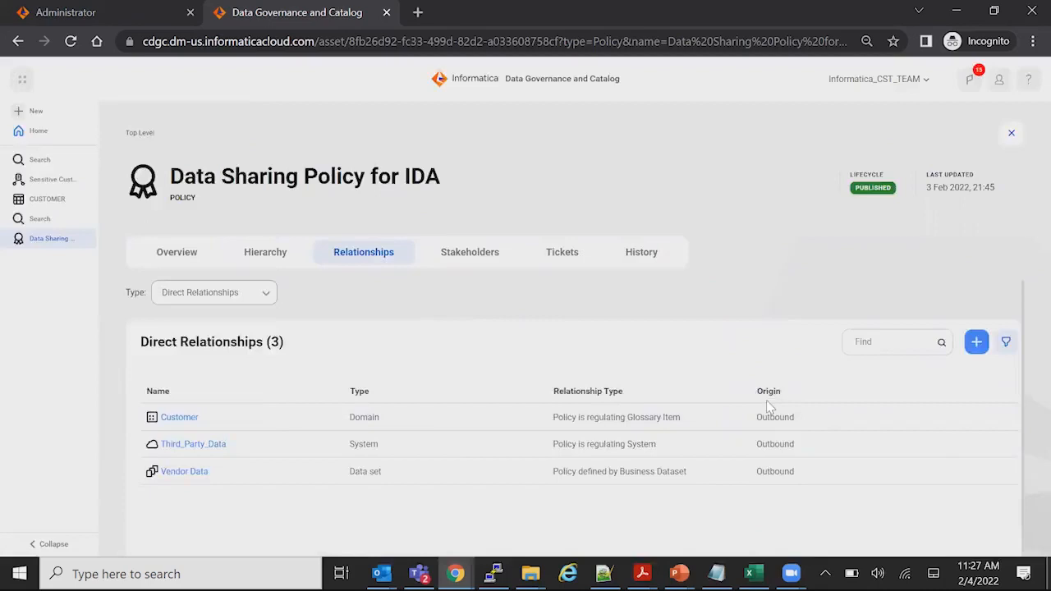
click(803, 223)
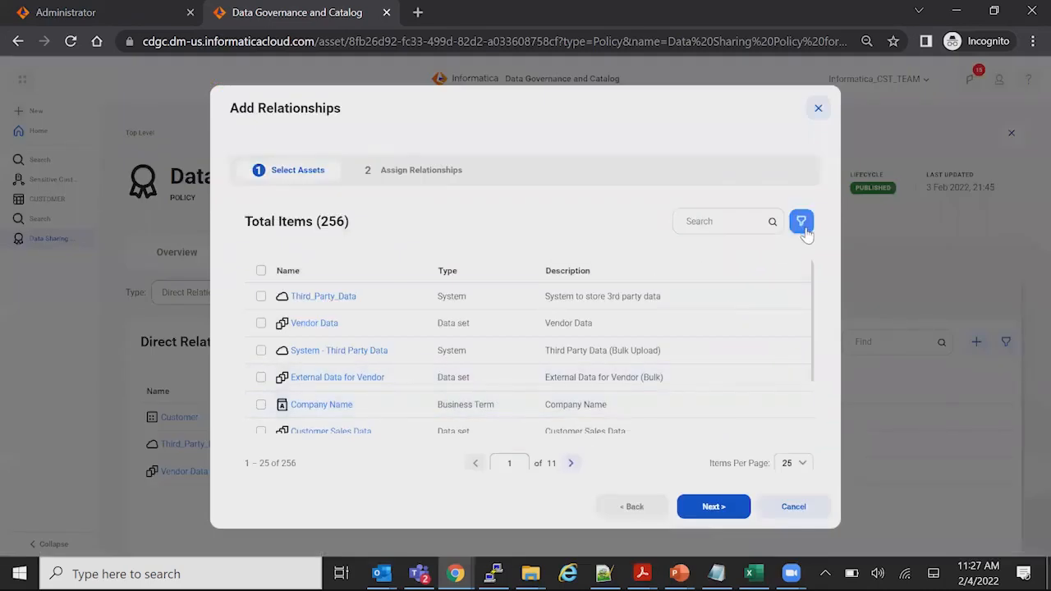
click(254, 300)
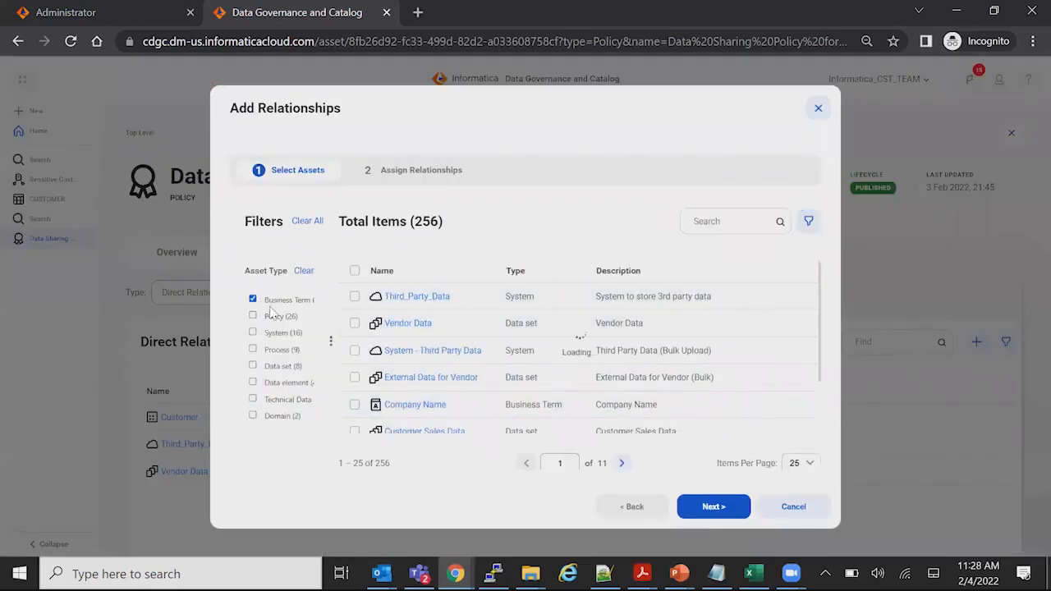
click(751, 222)
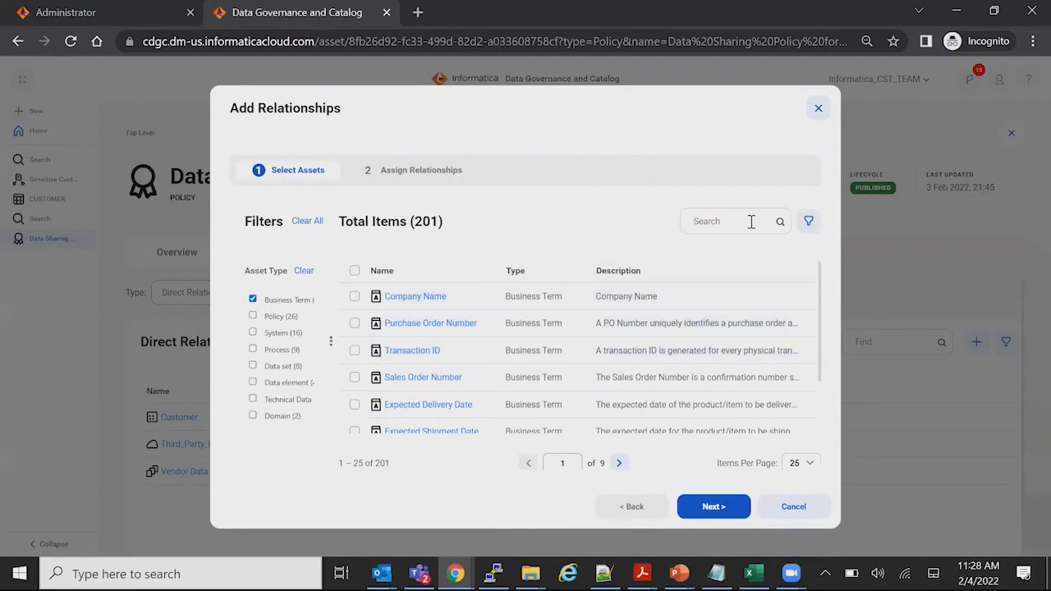
text(Address)
click(780, 223)
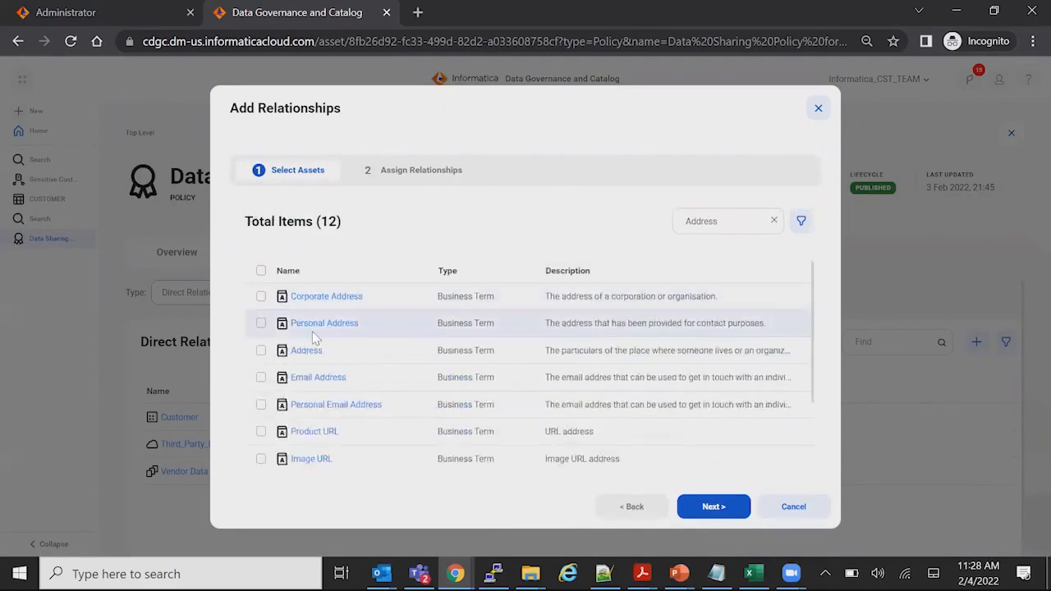
Add the Address business term with the relationship "Policy is regulating Glossary Item" and save the policy
click(260, 351)
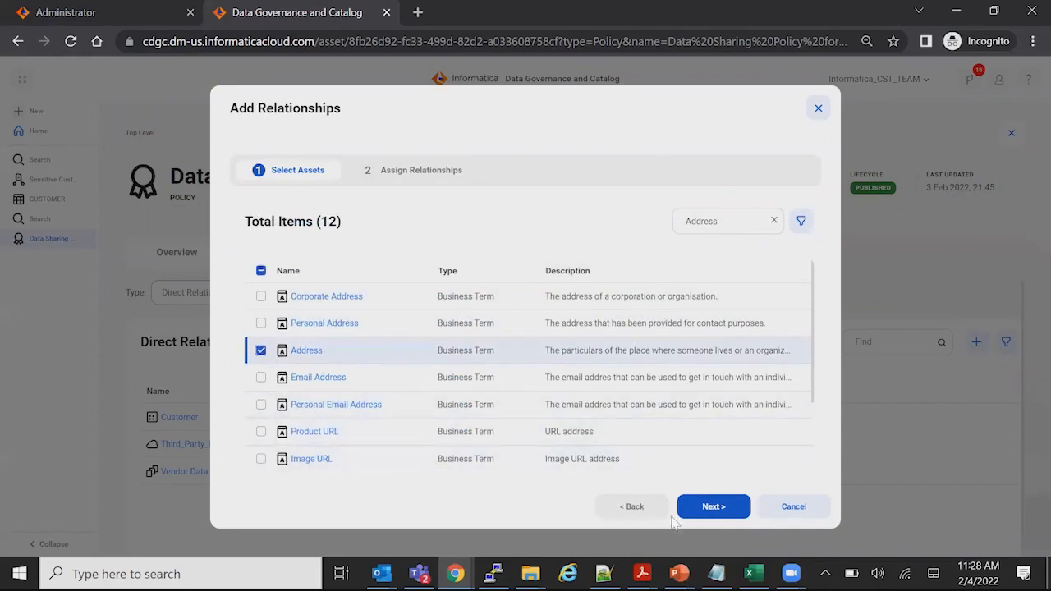
click(708, 509)
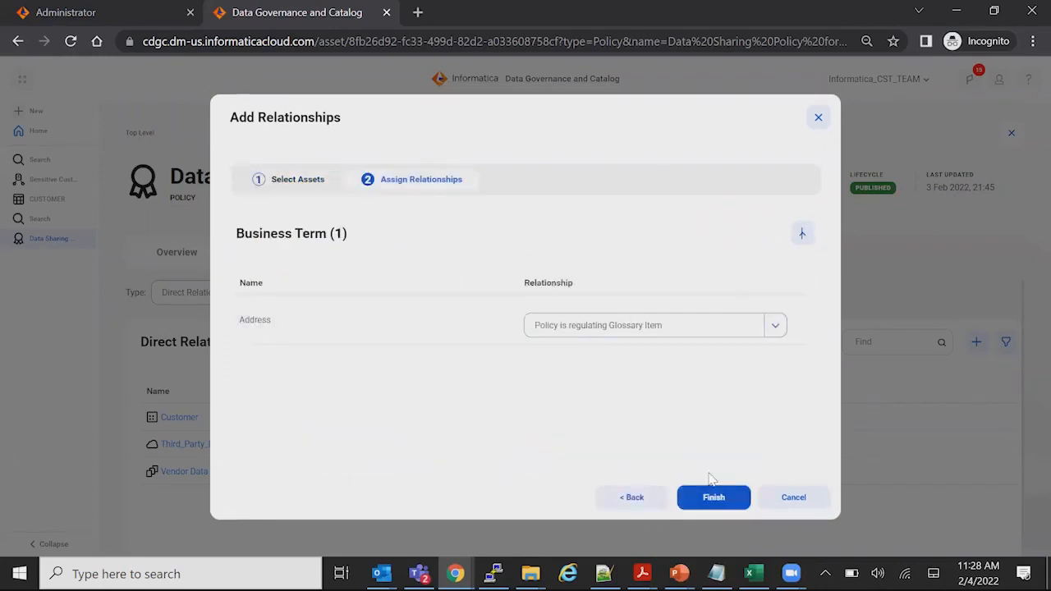
click(715, 500)
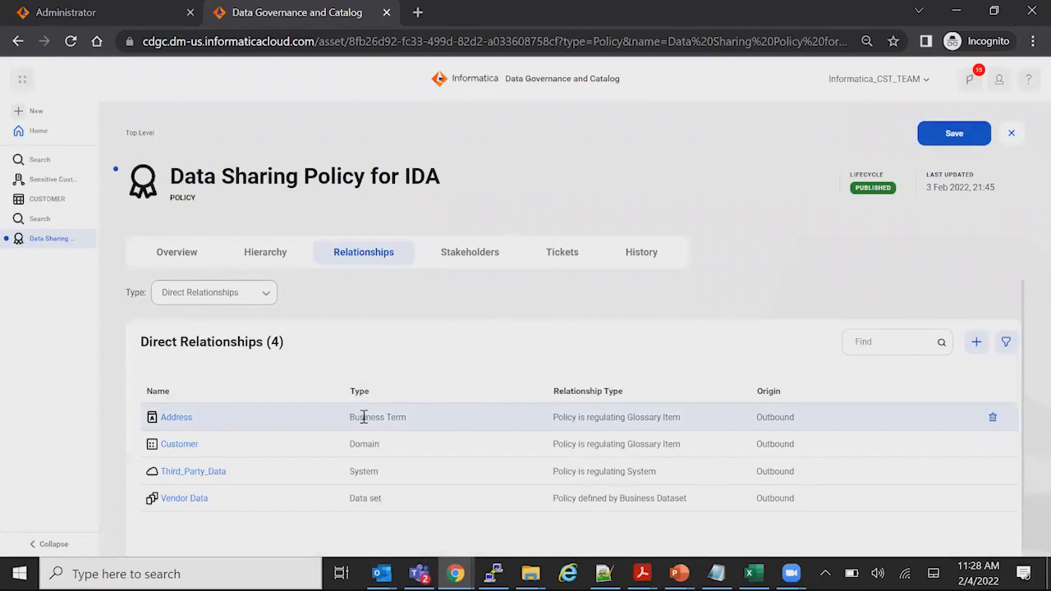
click(927, 135)
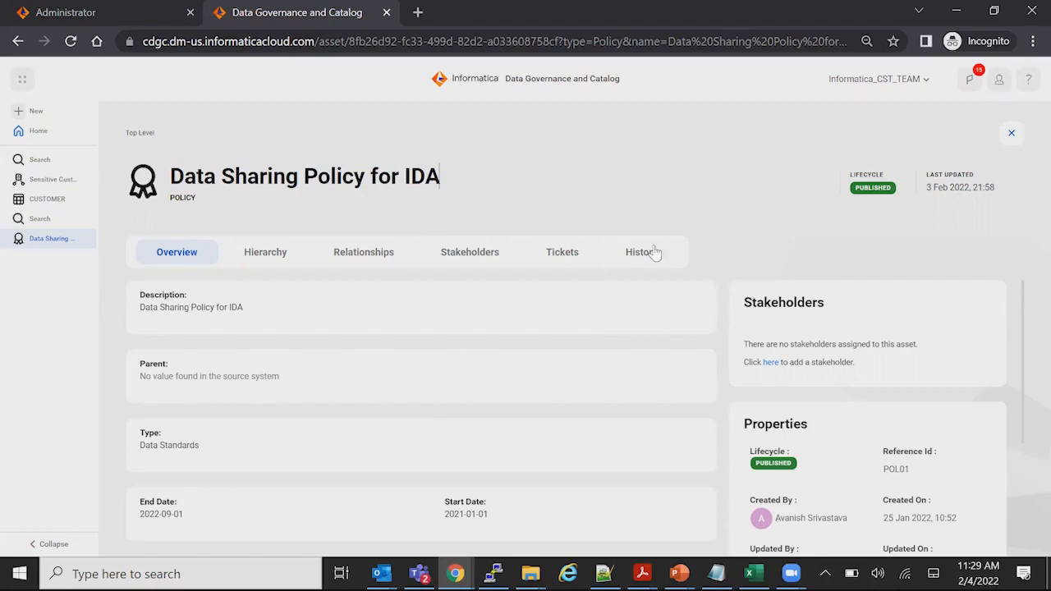
scroll(666, 326, down, 1)
scroll(644, 333, down, 3)
scroll(577, 333, up, 4)
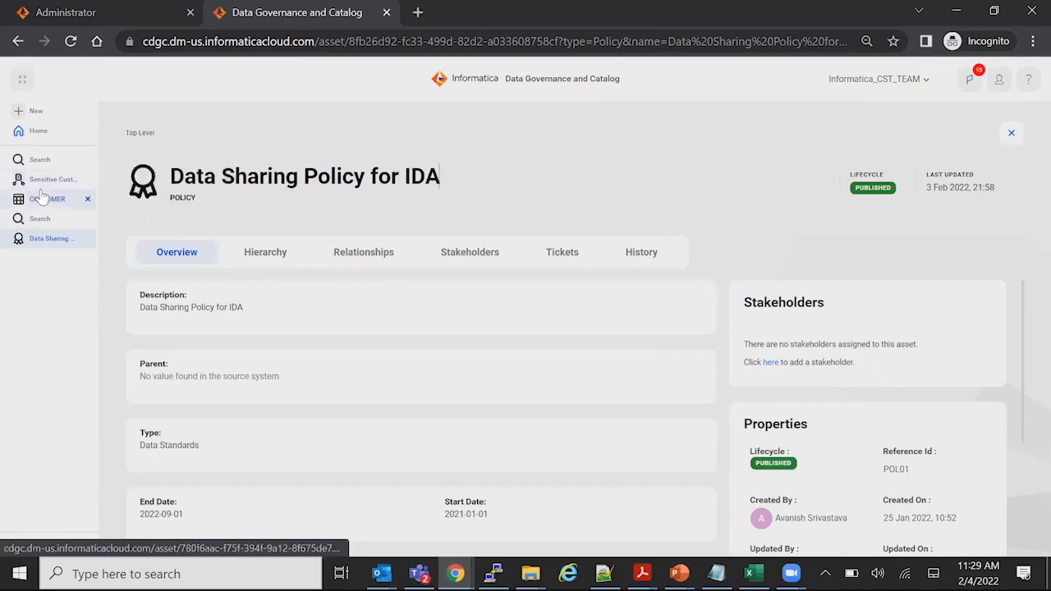
Run an advanced asset search with the query * of type Process not related to Policy, copied from the Notepad notes
click(39, 161)
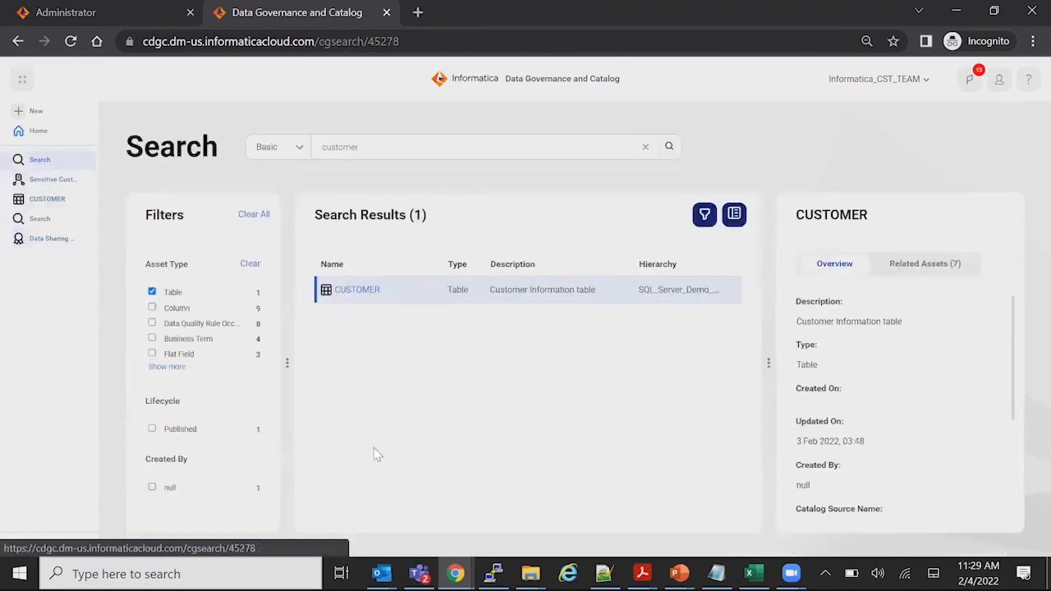
click(716, 573)
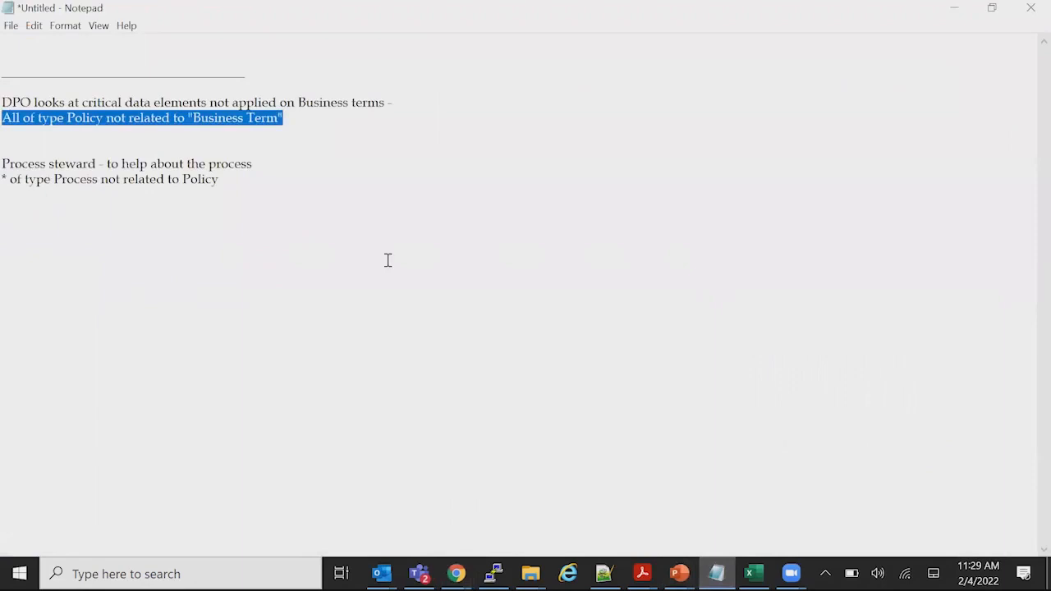
drag(226, 182, 7, 184)
key(ctrl+c)
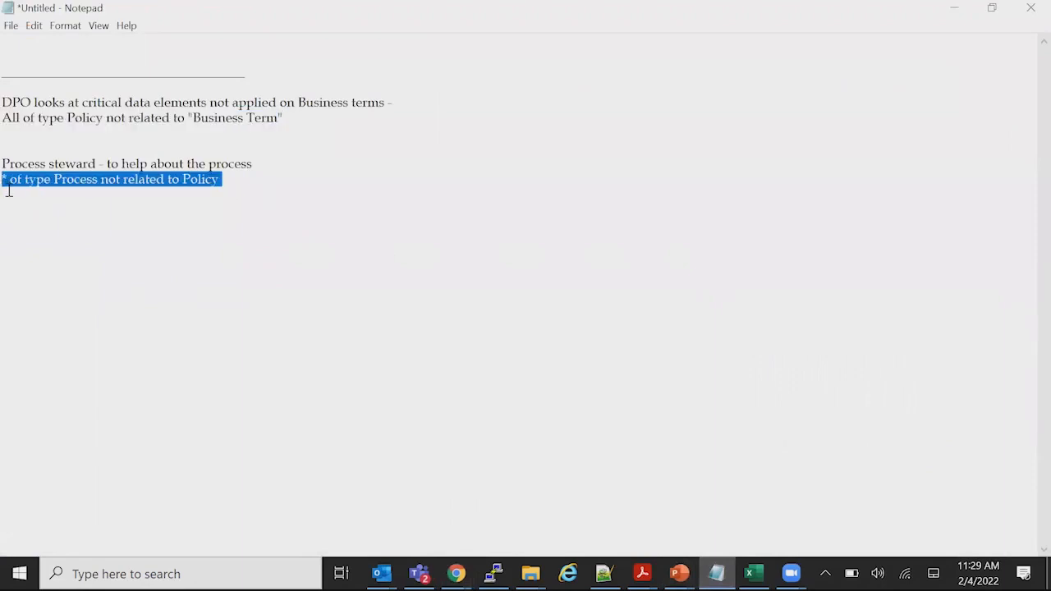
key(alt+Tab)
click(296, 147)
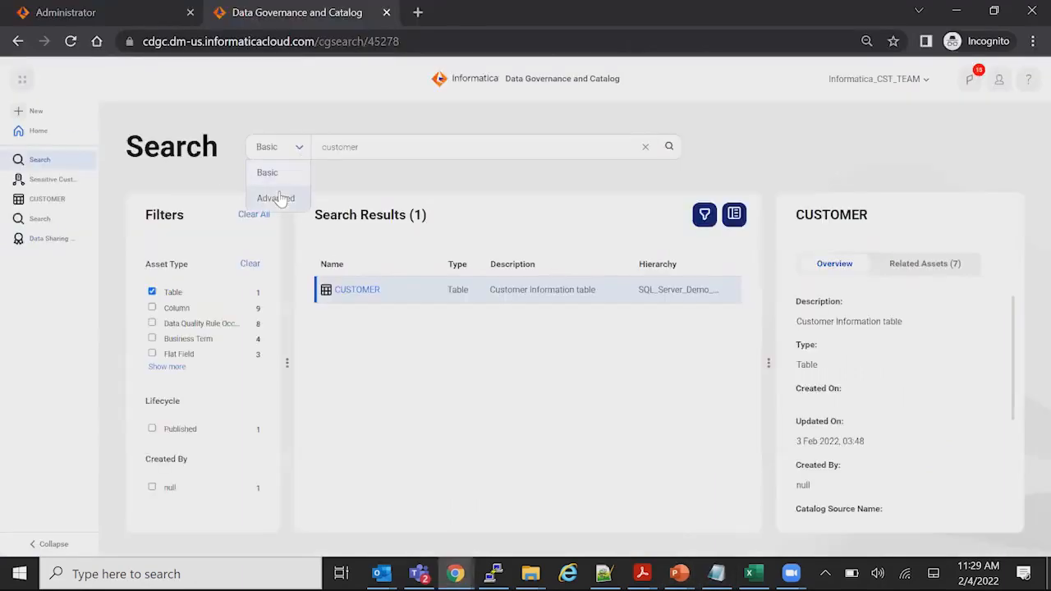
click(281, 195)
triple_click(398, 146)
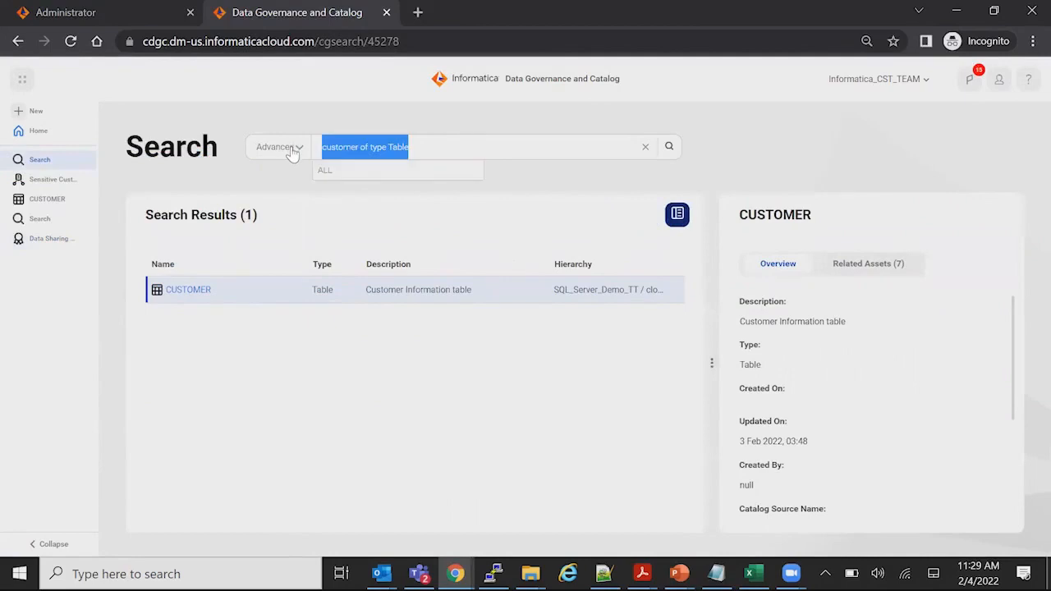
key(ctrl+v)
click(670, 147)
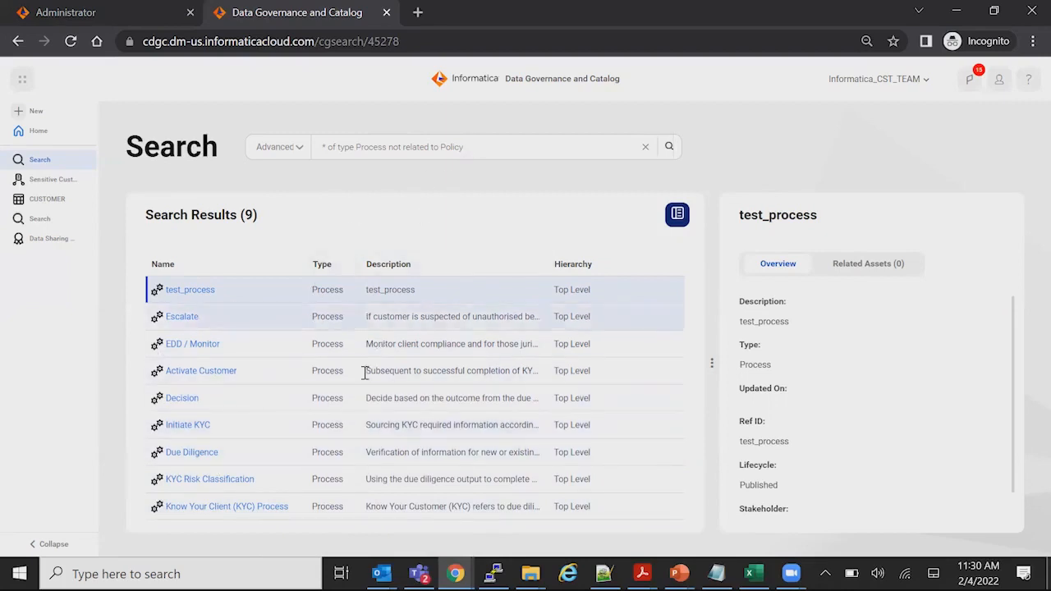
Open the Know Your Client (KYC) Process from the results and start adding a relationship, filtering the assets to Policy
click(235, 507)
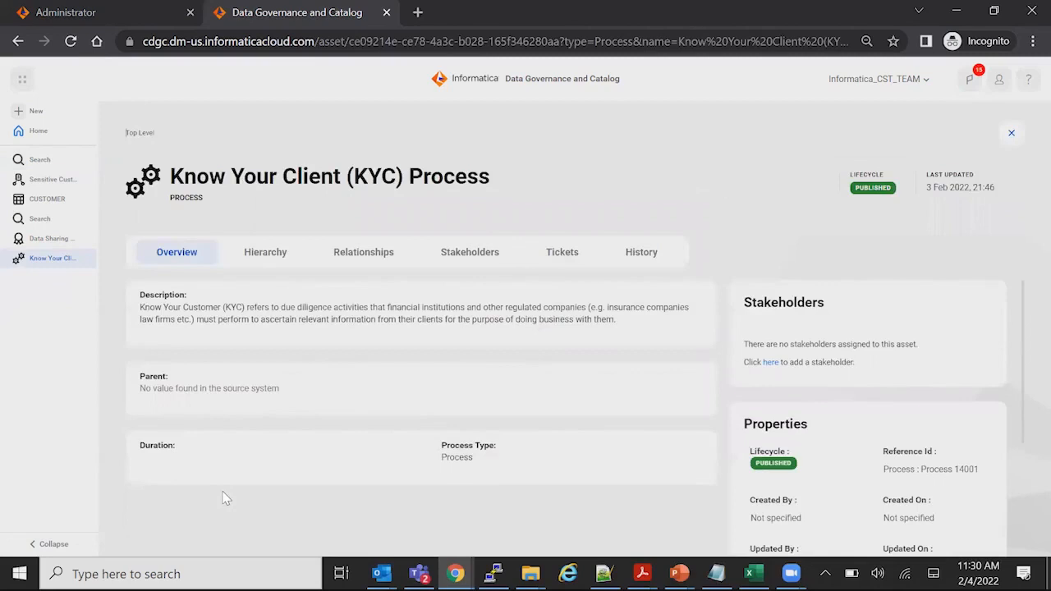
click(359, 254)
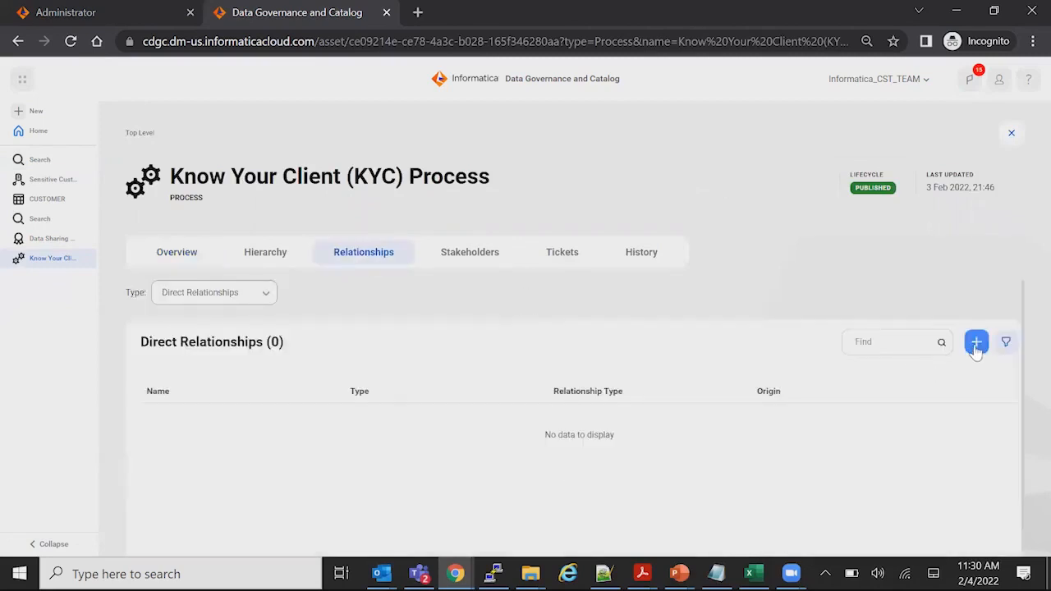
click(975, 343)
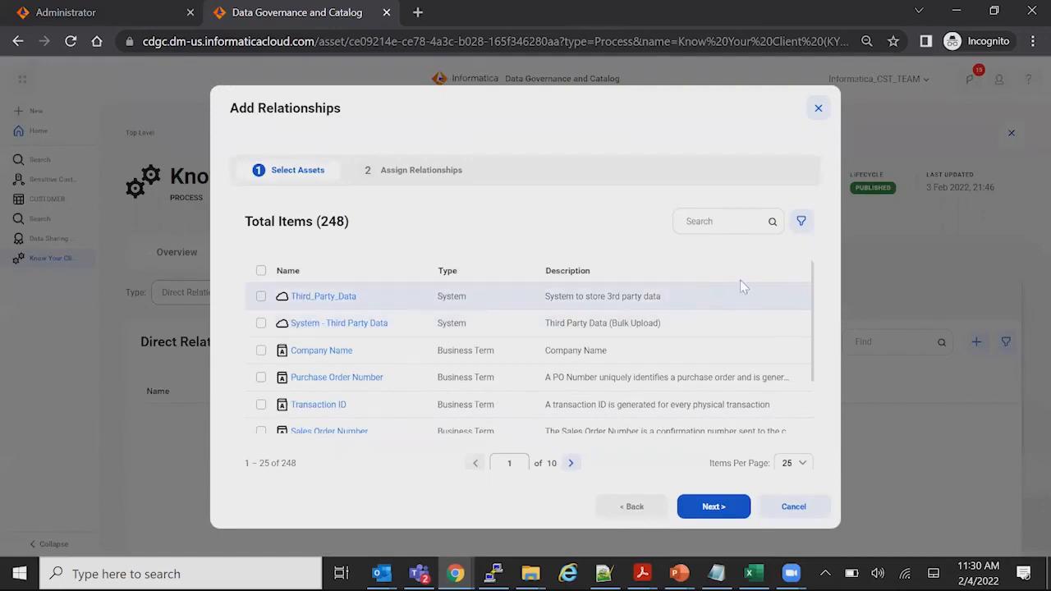
click(803, 223)
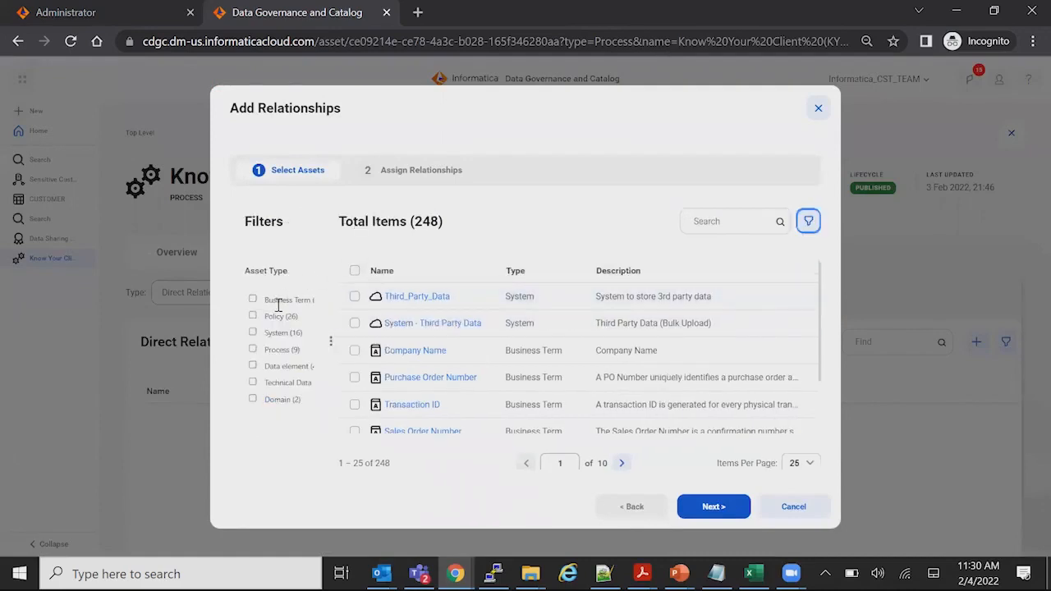
click(252, 316)
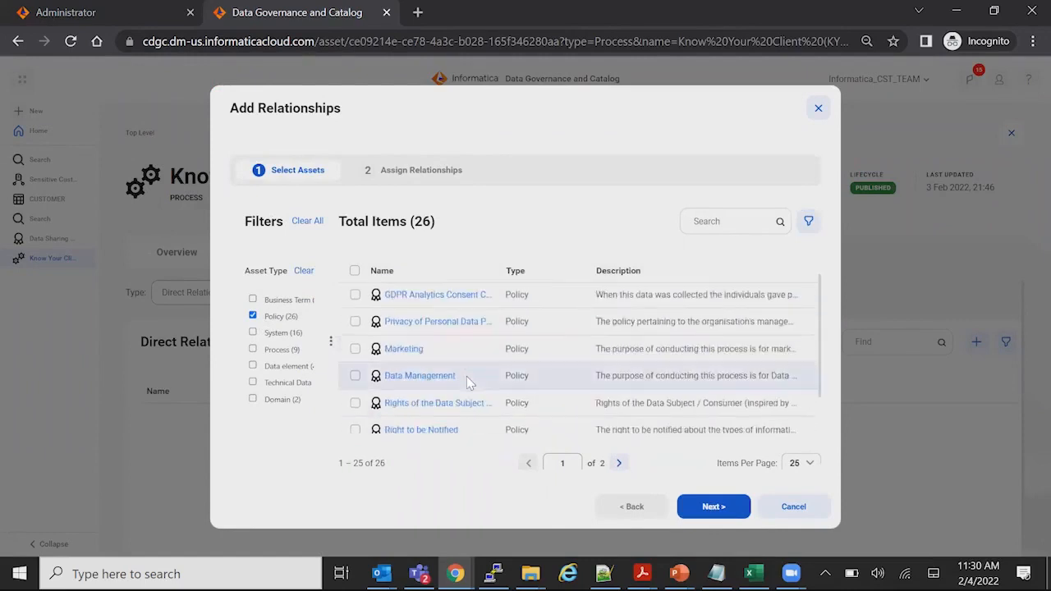
Select the Sensitive Data Terms of Use and Confidential Data policies as the assets to relate
scroll(468, 382, down, 3)
scroll(464, 382, down, 2)
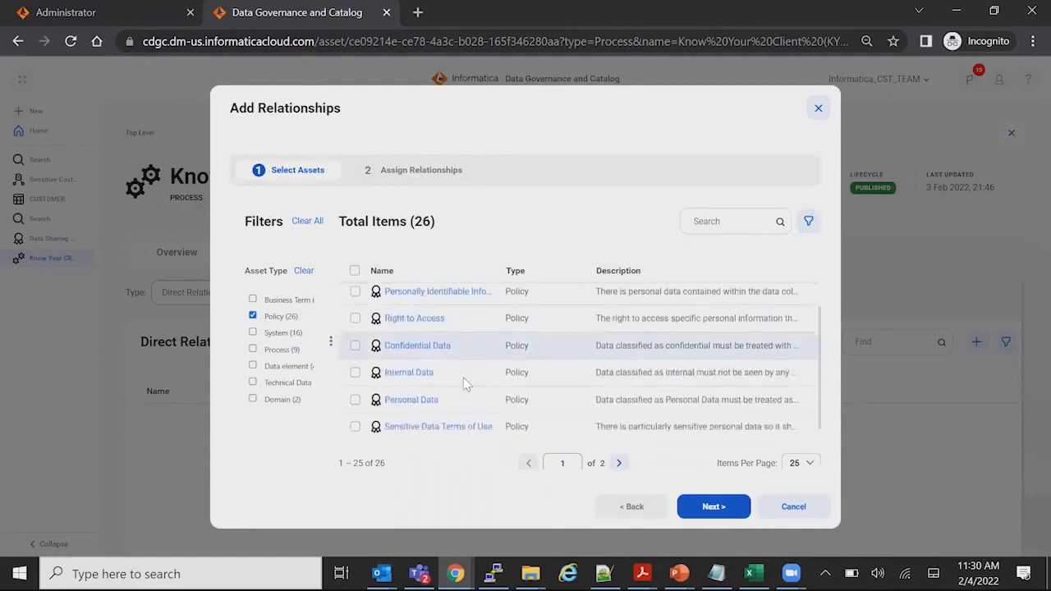
scroll(444, 386, up, 1)
scroll(386, 392, down, 1)
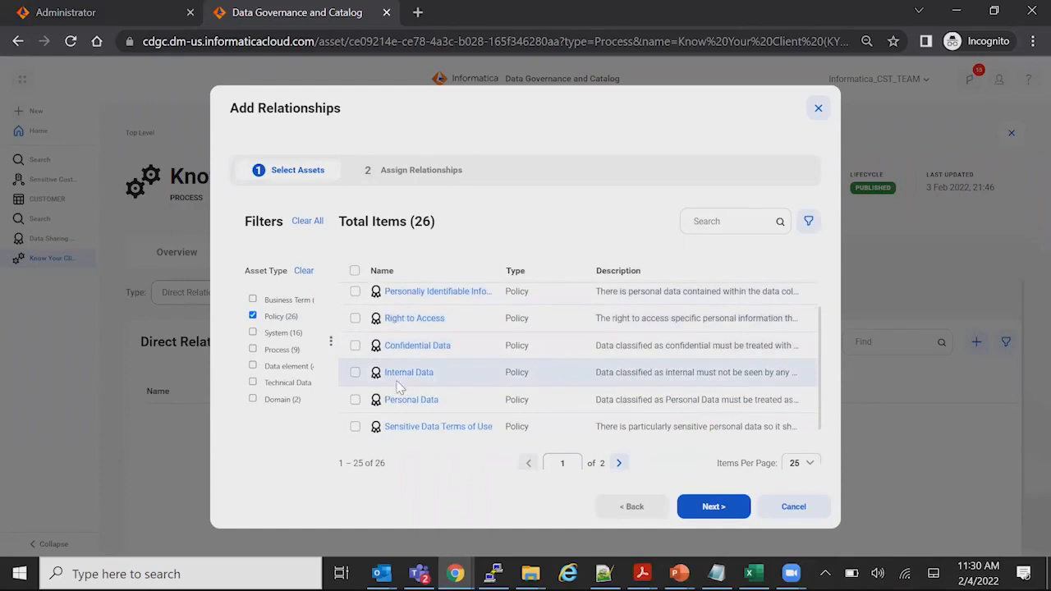
scroll(409, 384, down, 1)
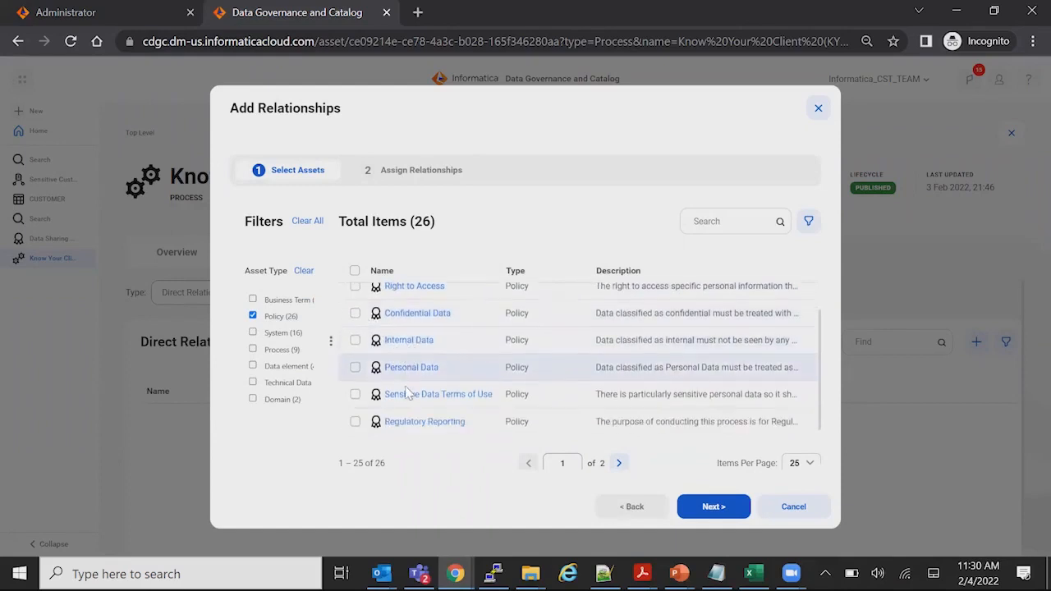
click(354, 393)
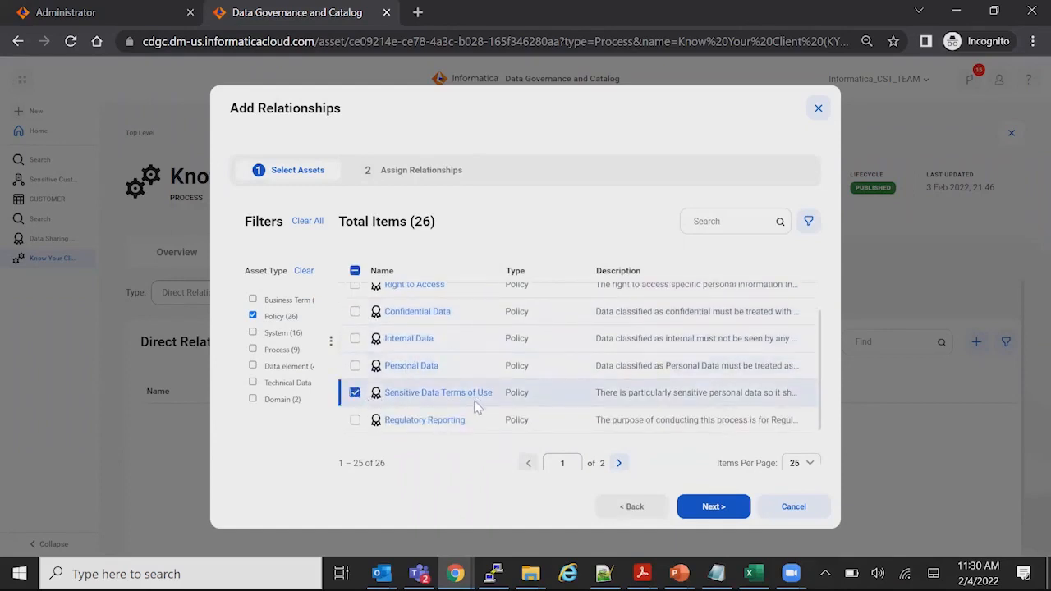
click(355, 311)
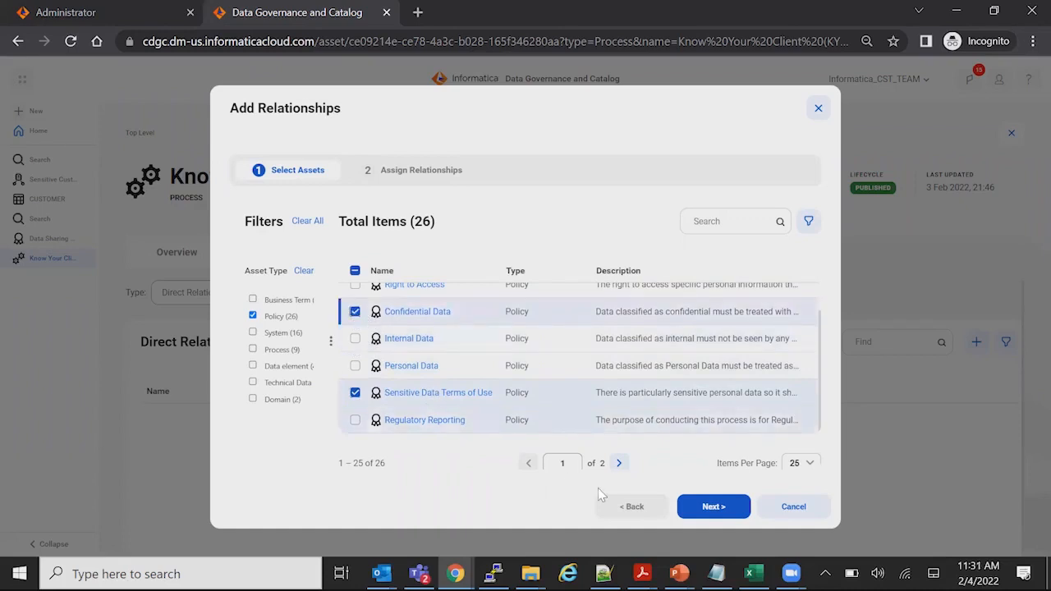
Assign the relationship "Process is compliant with Policy" to Sensitive Data Terms of Use, finish adding both policies and save the process
click(706, 509)
click(603, 333)
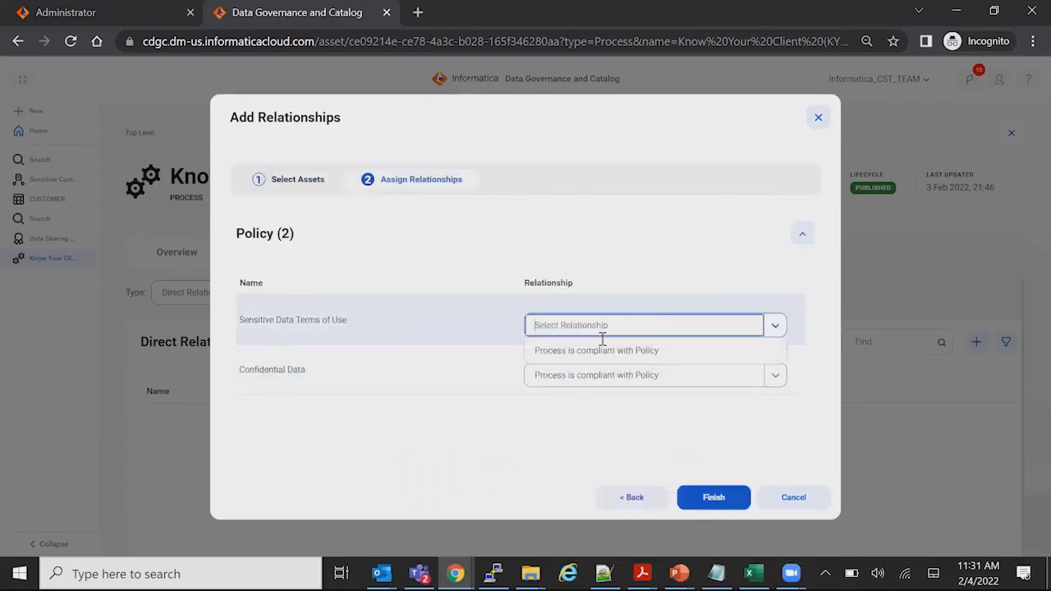
click(600, 351)
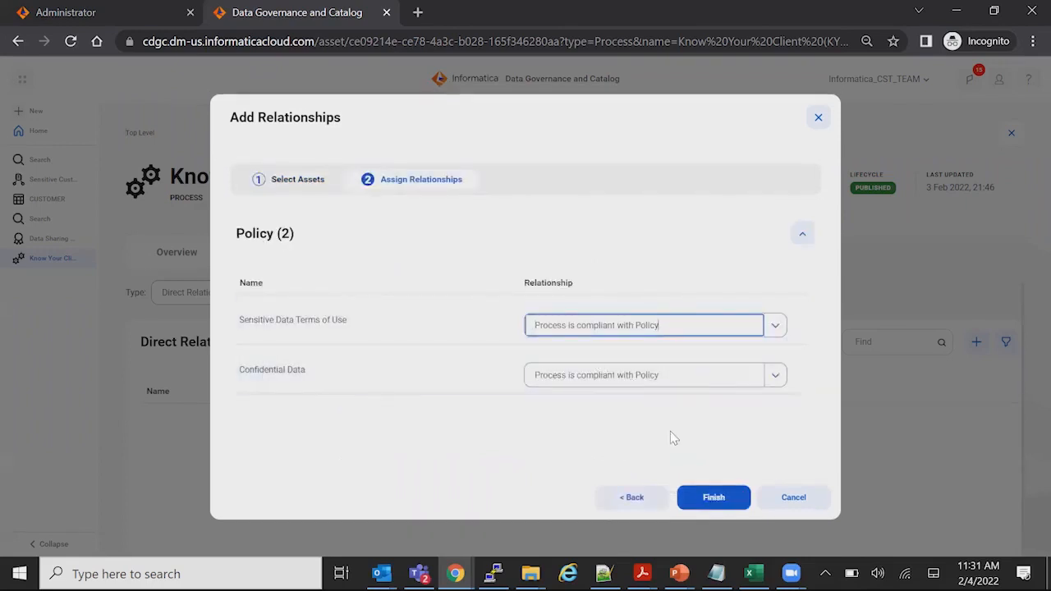
click(719, 501)
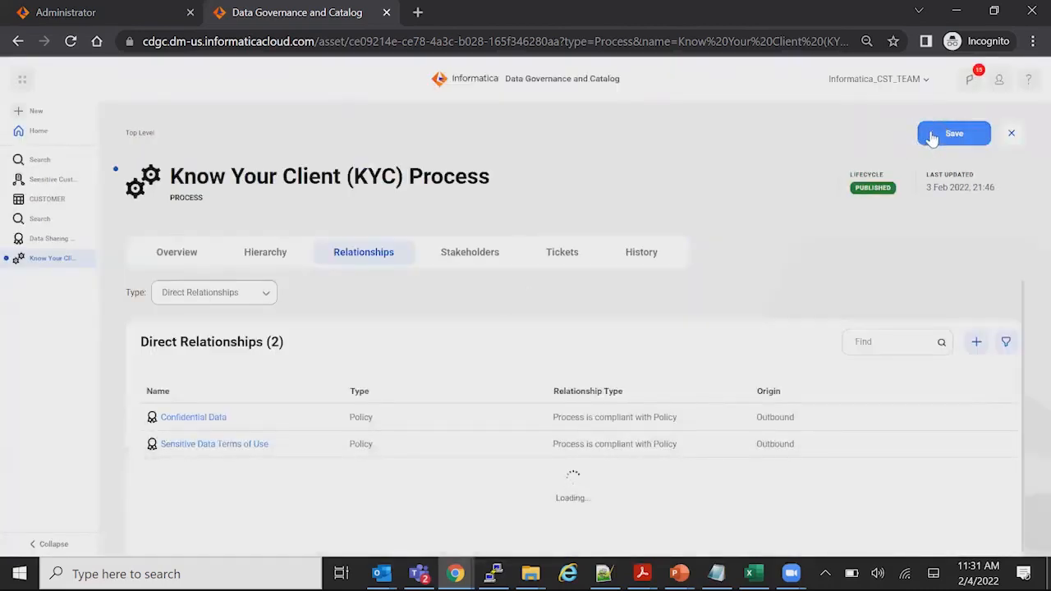
click(933, 141)
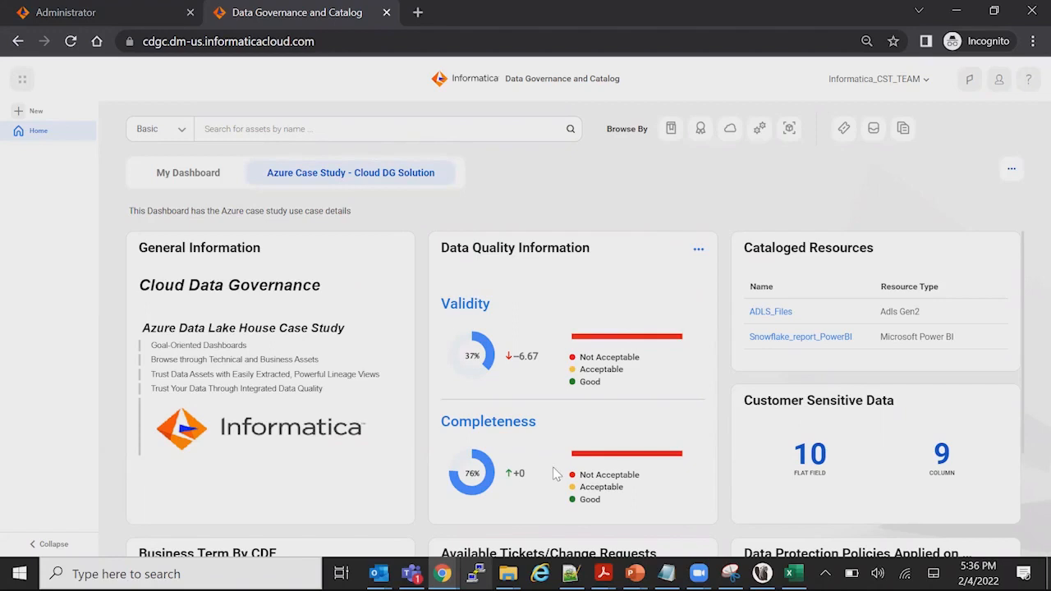
Switch from the Azure case study dashboard to My Dashboard and drill into the Not Acceptable Completeness scores of the DQ Dashboard widget
scroll(555, 418, down, 1)
scroll(559, 420, up, 1)
scroll(542, 456, down, 1)
scroll(472, 374, up, 1)
click(186, 183)
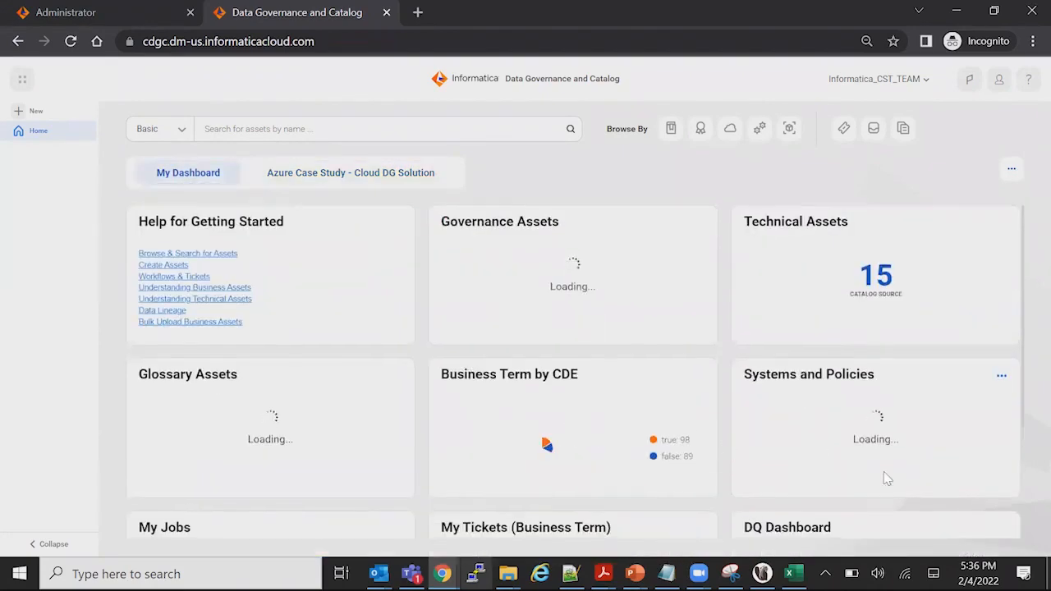
scroll(884, 472, down, 2)
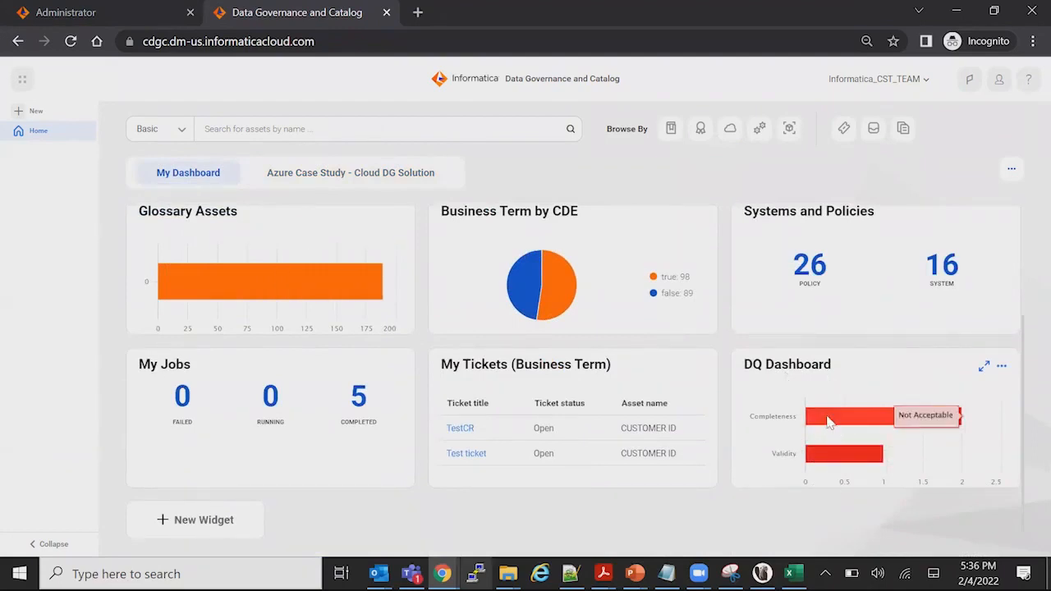
click(830, 421)
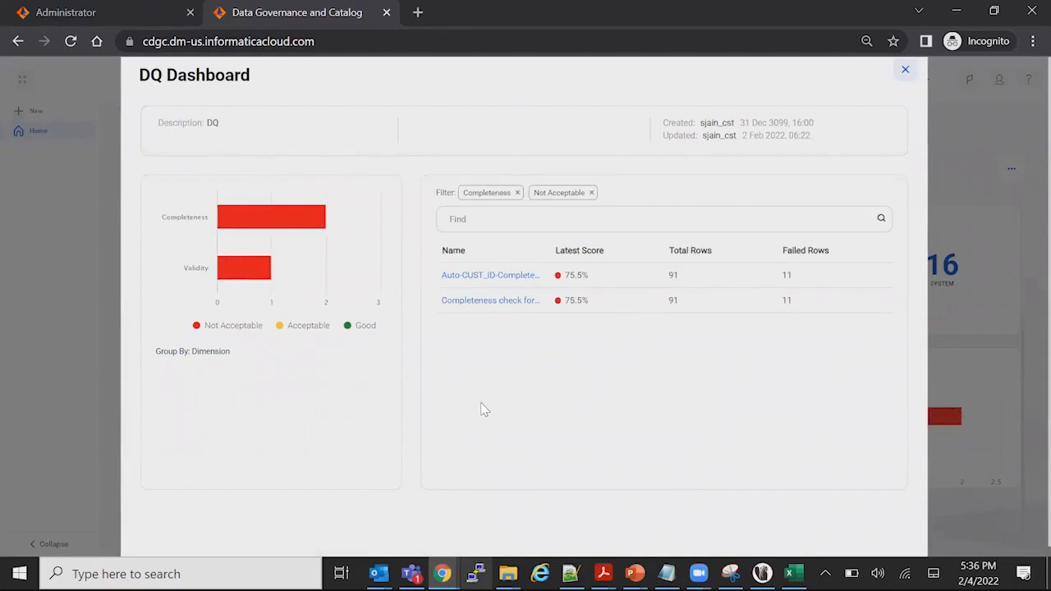
Open the "Completeness check for customer" rule occurrence and examine its primary data element and latest data quality score
click(481, 302)
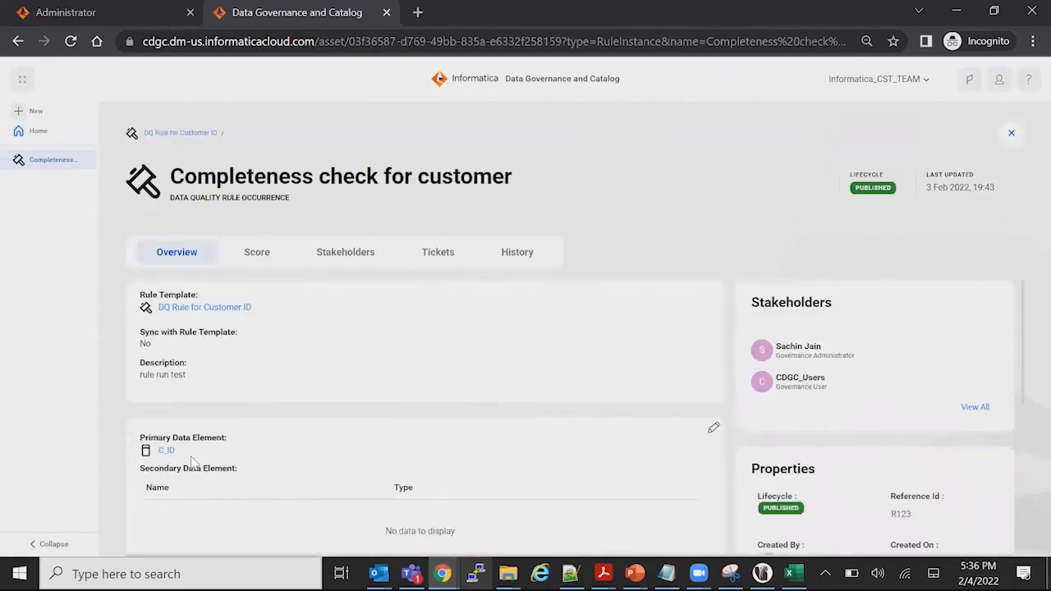
scroll(370, 456, down, 3)
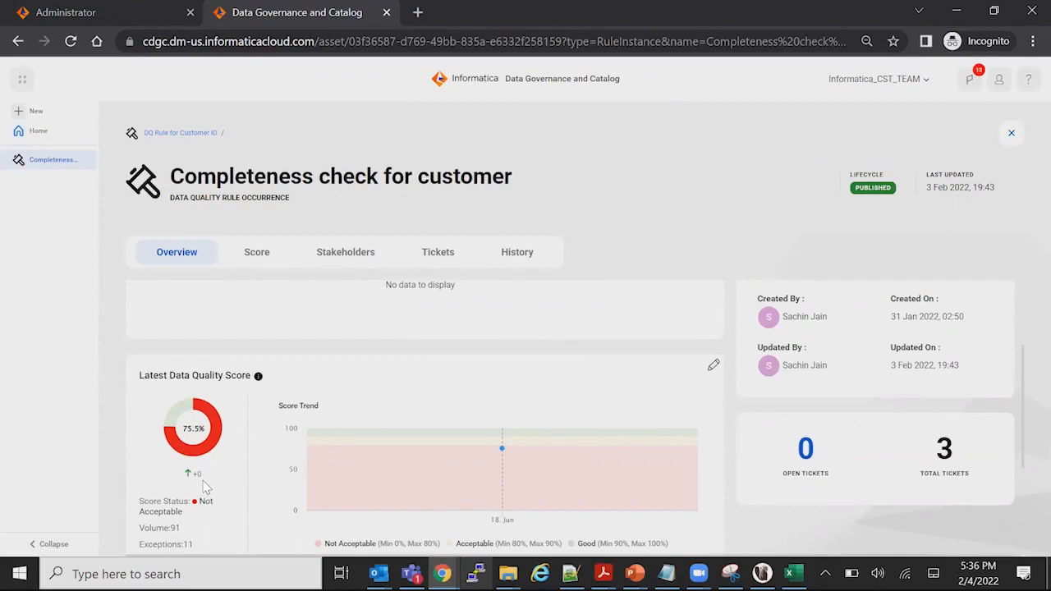
scroll(243, 327, up, 1)
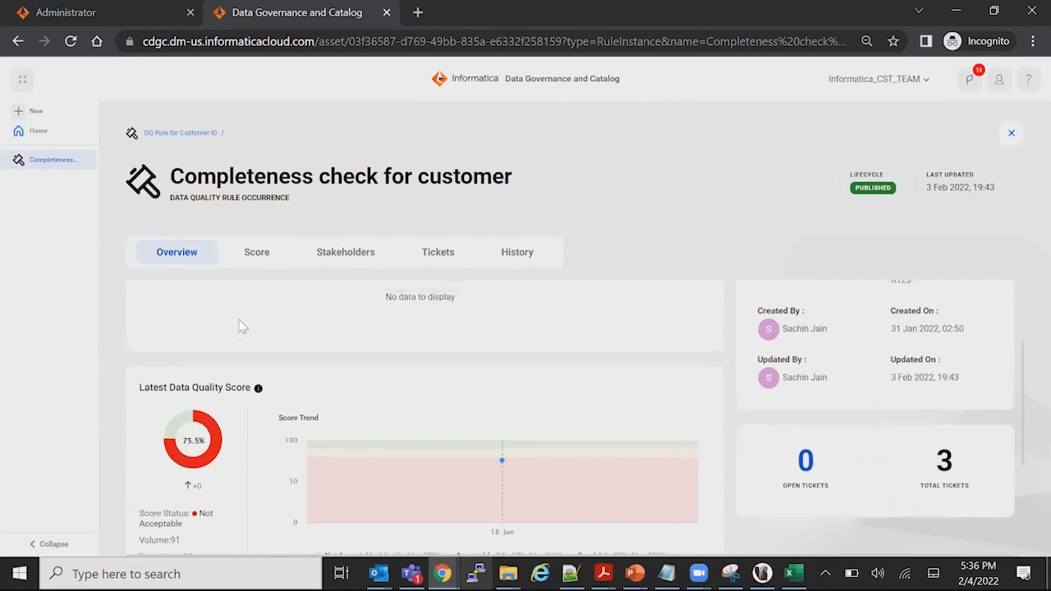
scroll(243, 327, up, 1)
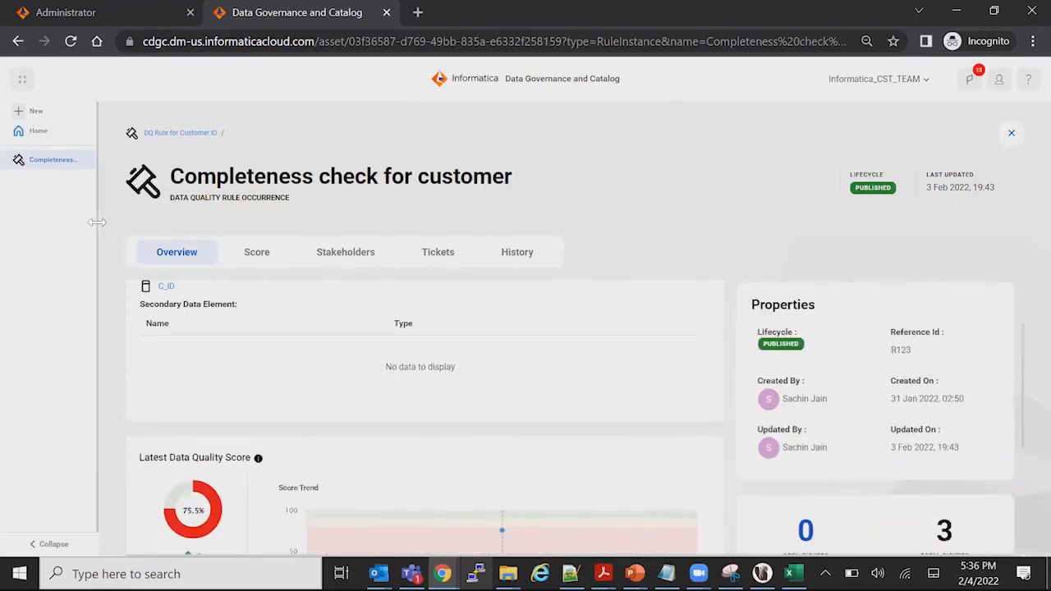
Start a new Data Quality Rule Occurrence named "Execute the DQ rule to obtain the results" with the description "Demo"
click(36, 111)
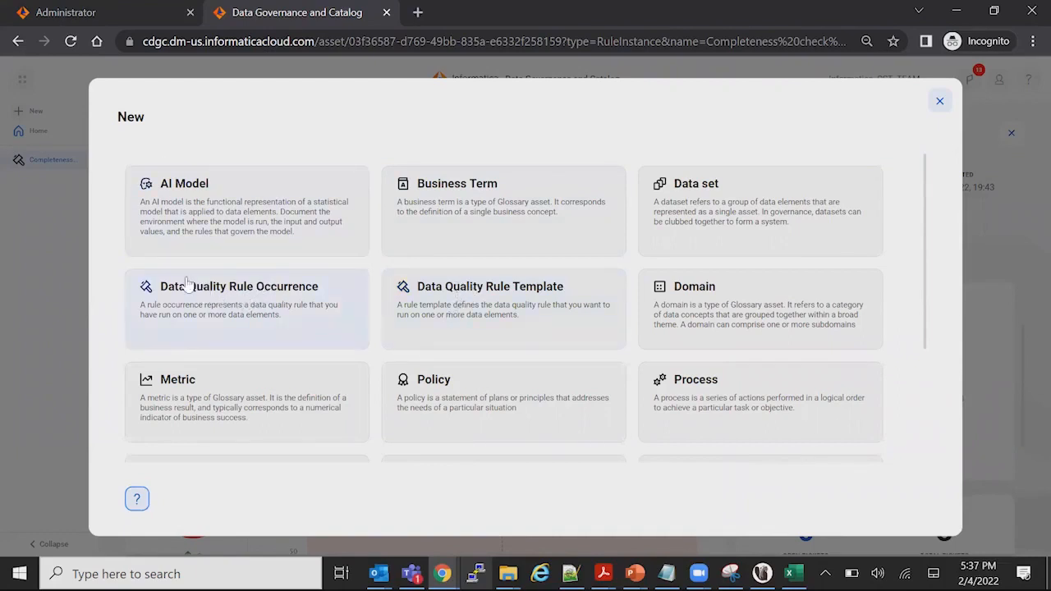
click(294, 313)
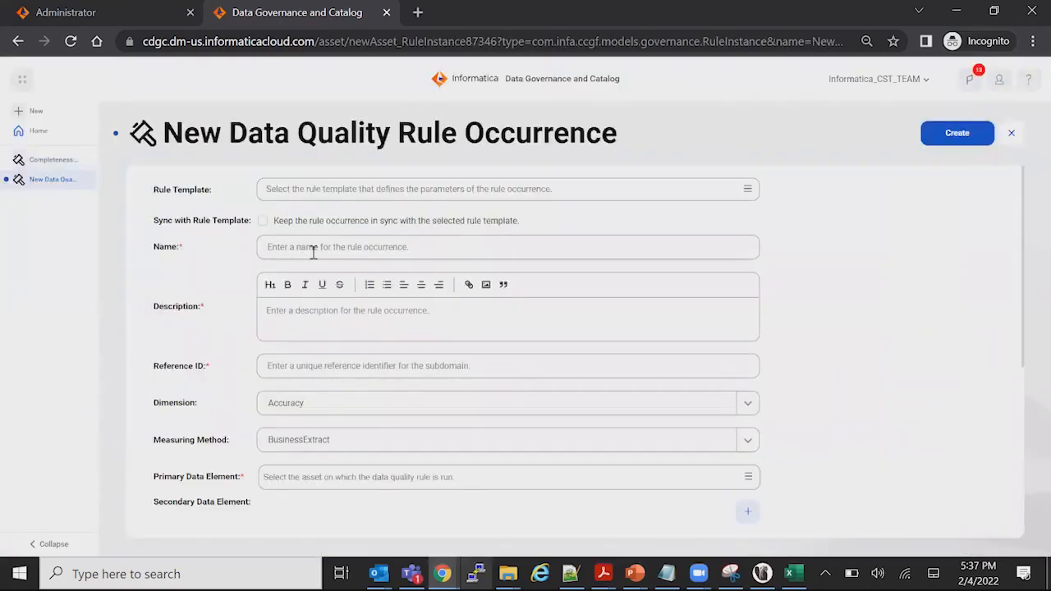
click(352, 246)
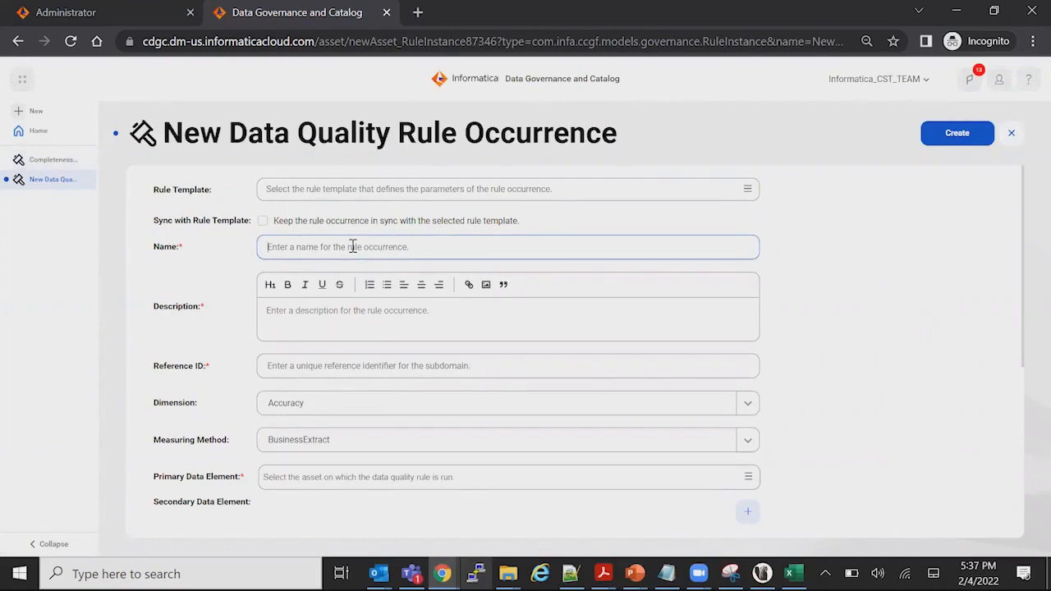
text(Execute the DQ rule to obtain the )
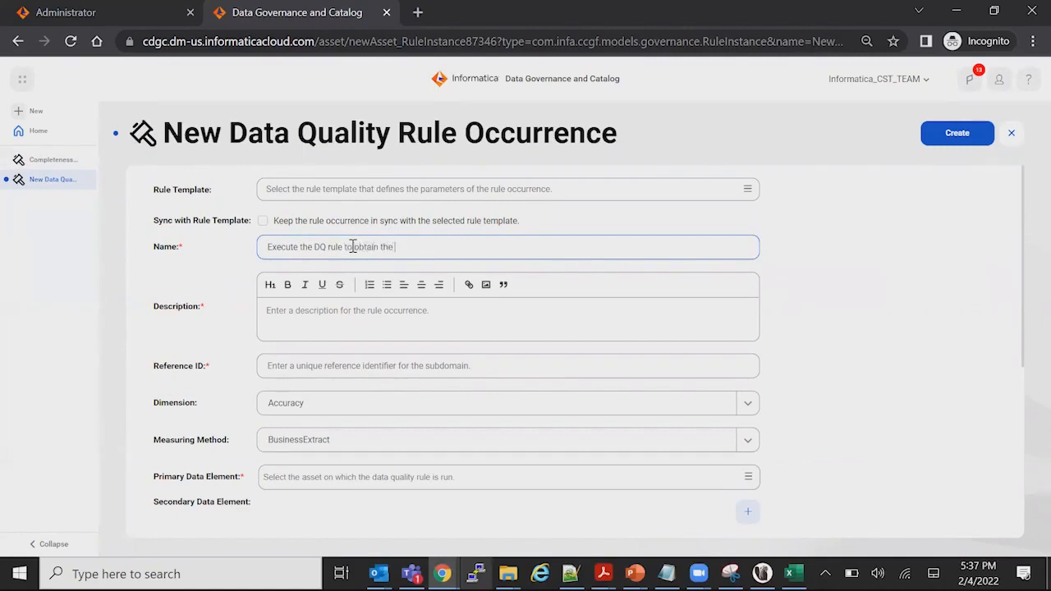
text(results)
text(Demo)
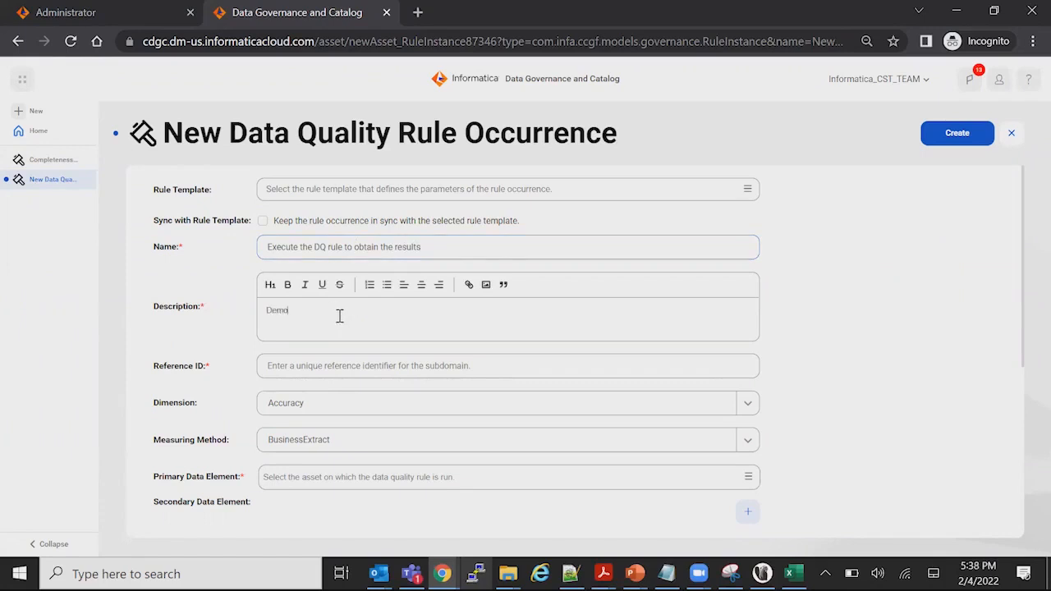
Set the rule occurrence's reference ID to R89898 and its dimension to Completeness
click(355, 364)
text(T)
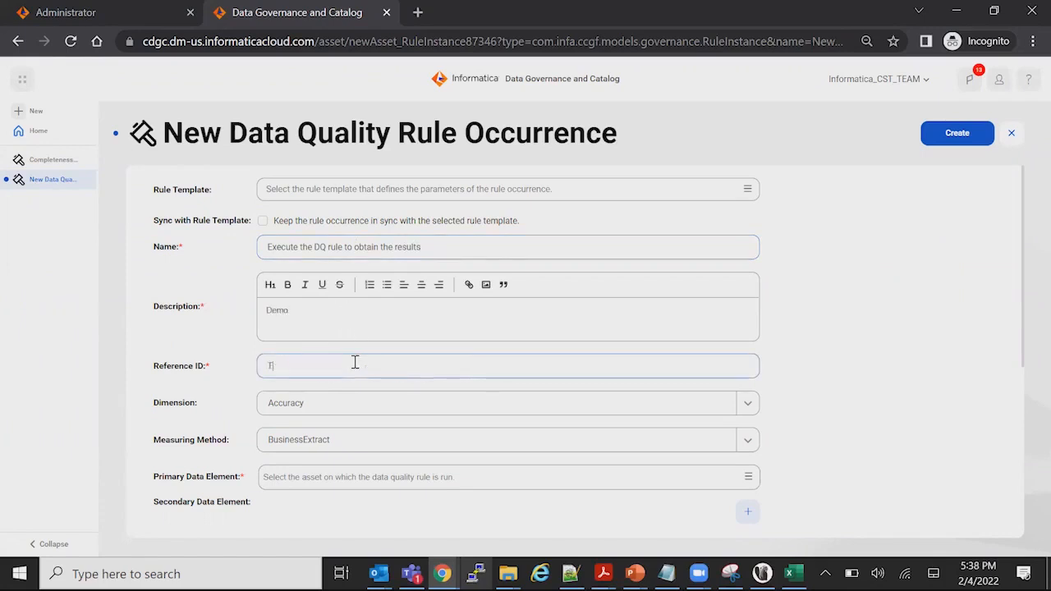
key(BackSpace)
text(R89898)
scroll(340, 370, down, 1)
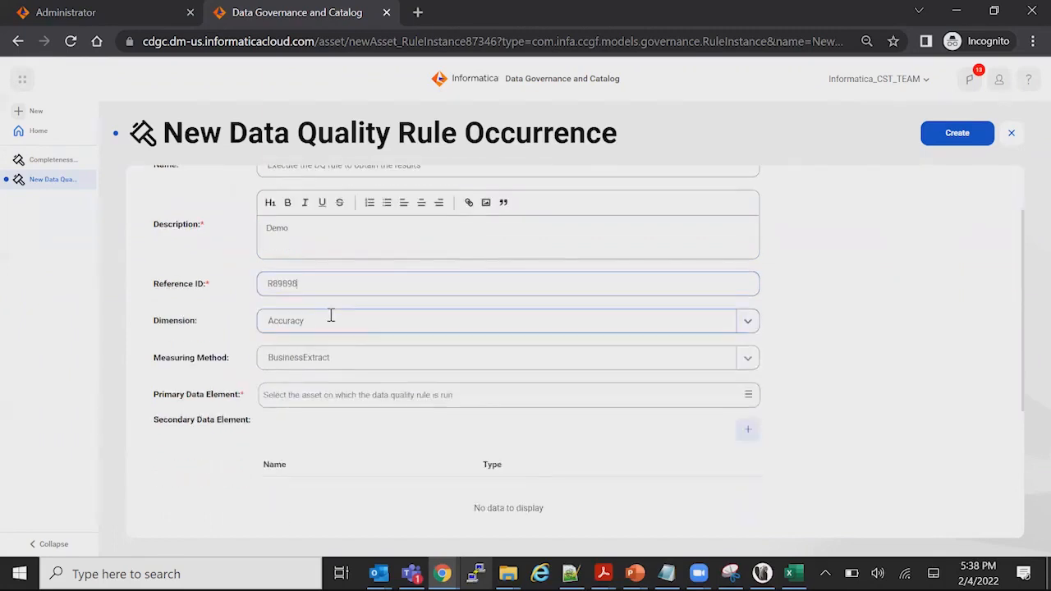
click(331, 315)
click(305, 400)
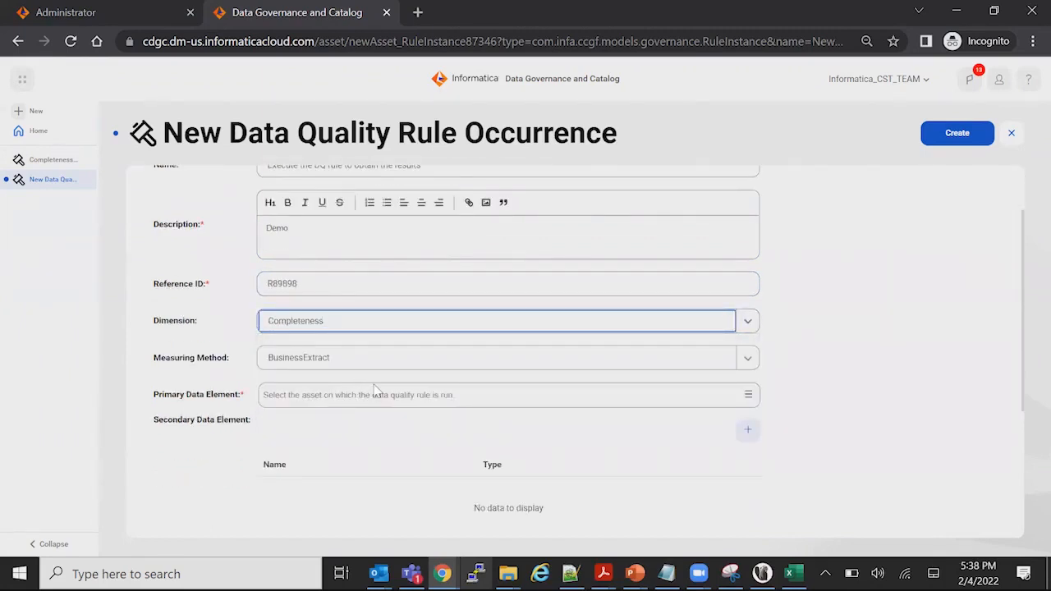
Start choosing the rule occurrence's primary data element and select the Snowflake_DWH_TT catalog source as its resource
click(373, 395)
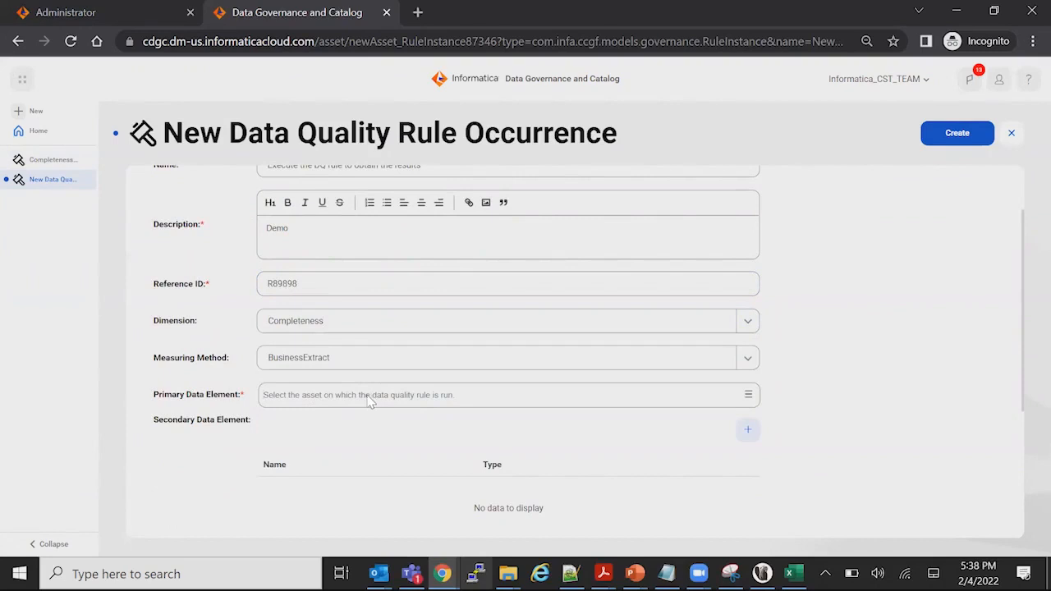
click(749, 395)
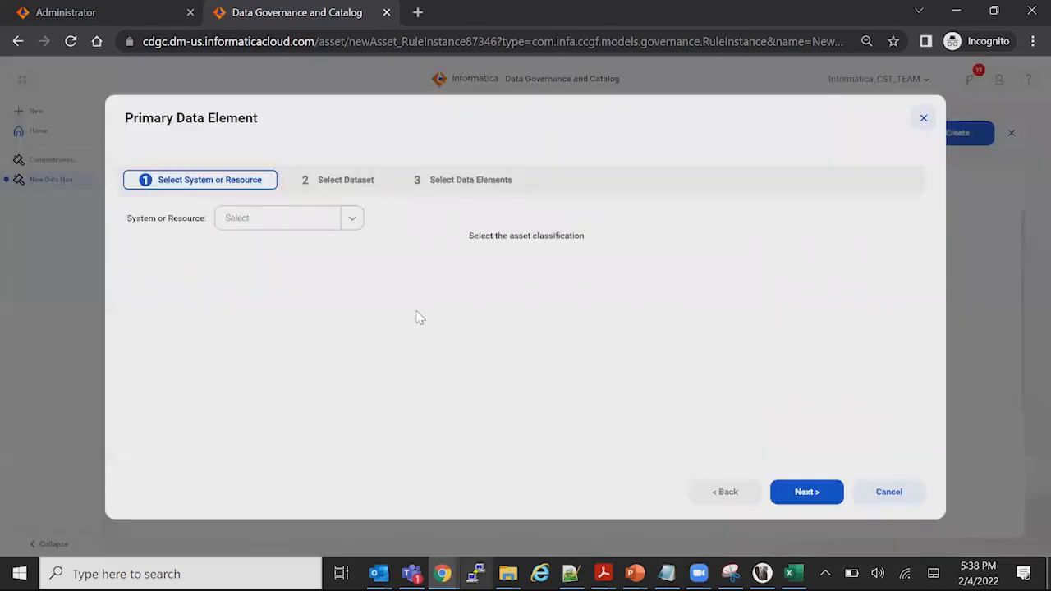
click(307, 219)
click(301, 280)
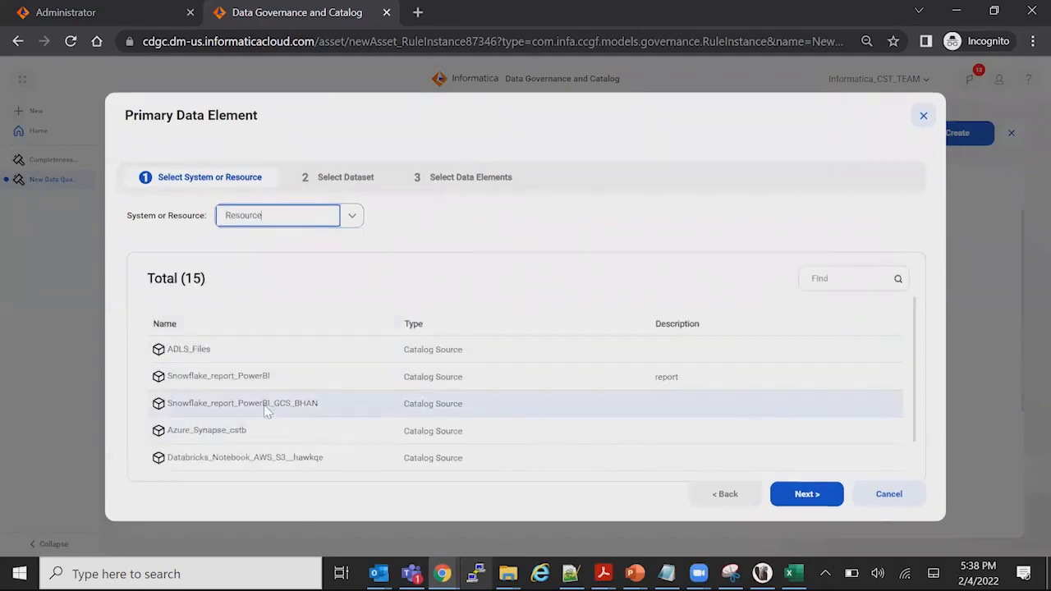
click(565, 453)
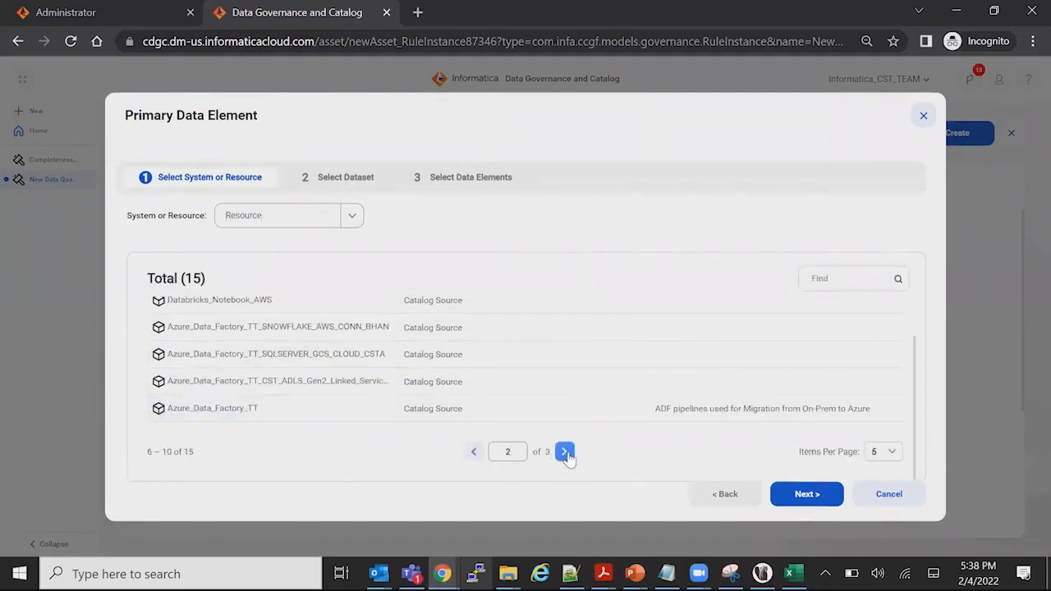
click(565, 453)
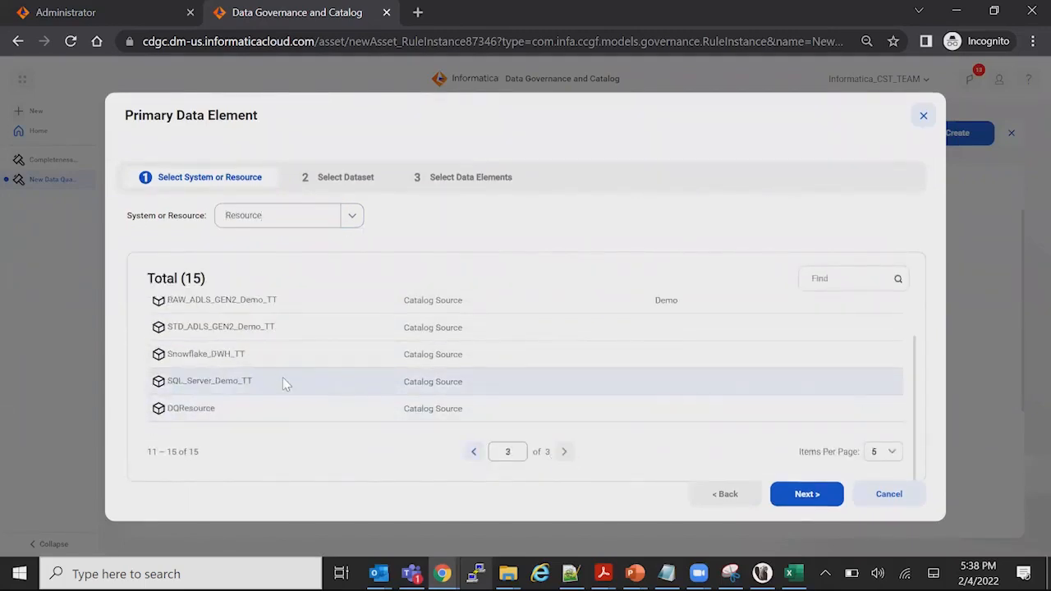
click(225, 353)
click(792, 496)
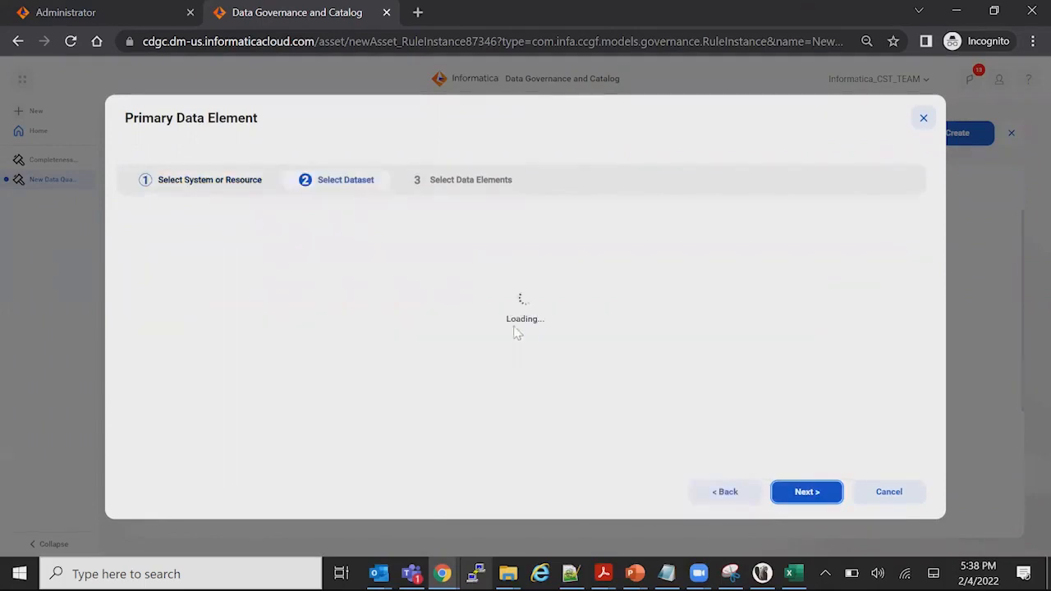
Select the customer table in the BHAN schema as the dataset and assign its C_ID column as the primary data element
click(236, 380)
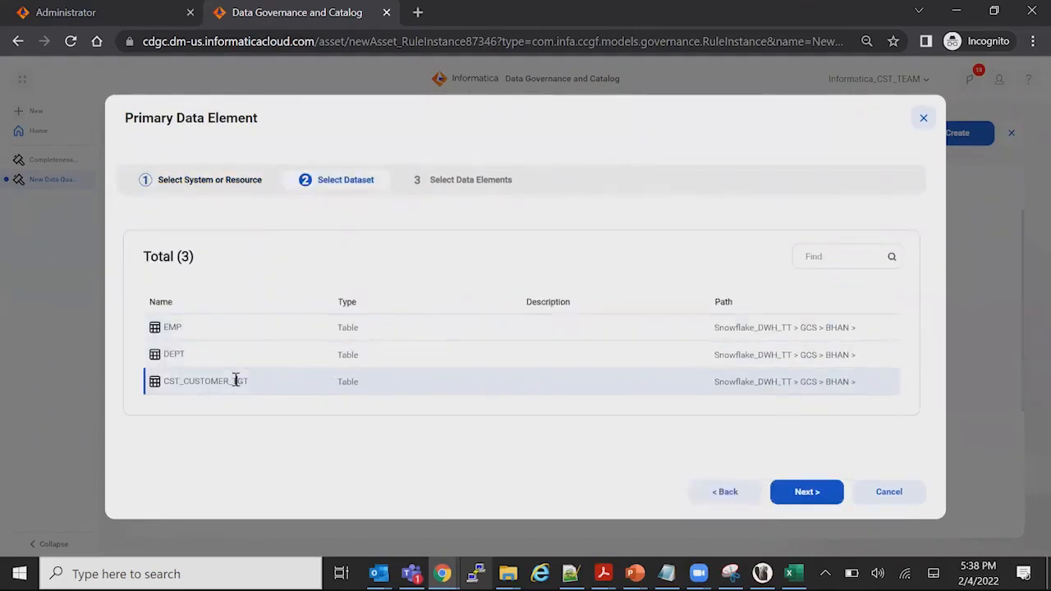
click(805, 495)
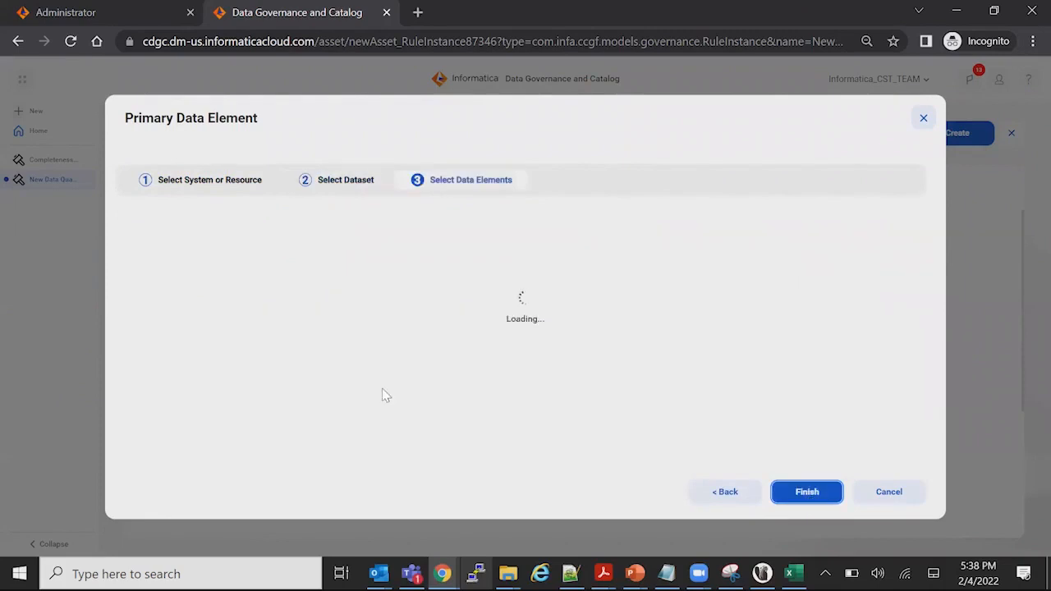
click(186, 330)
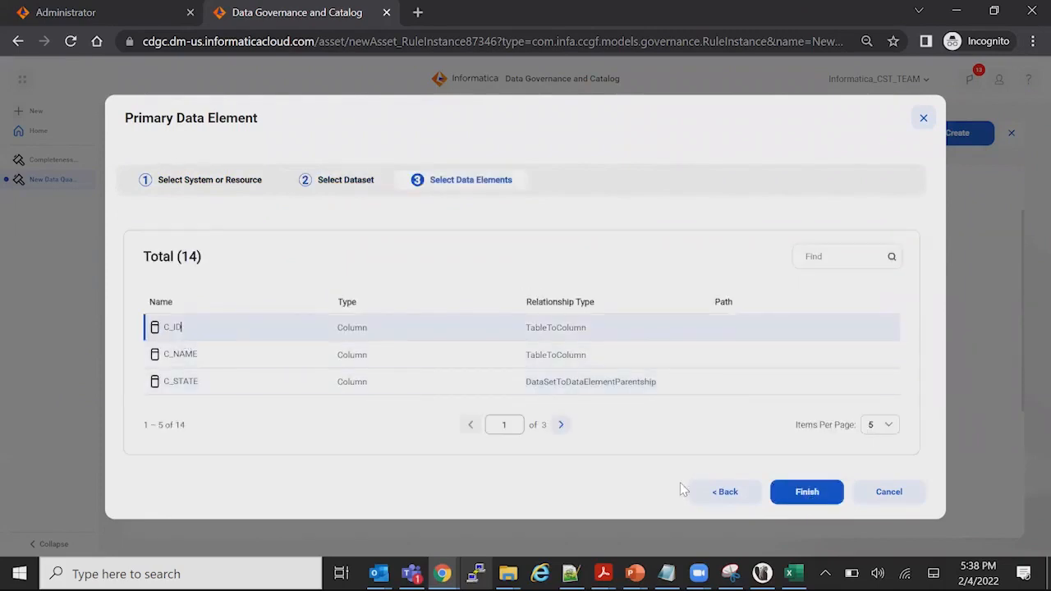
click(806, 494)
Create a technical rule reference from the description "ID cannot be null", using the CLAIRE recommendation IF C_ID != 'NULL' THEN TRUE
scroll(442, 411, down, 3)
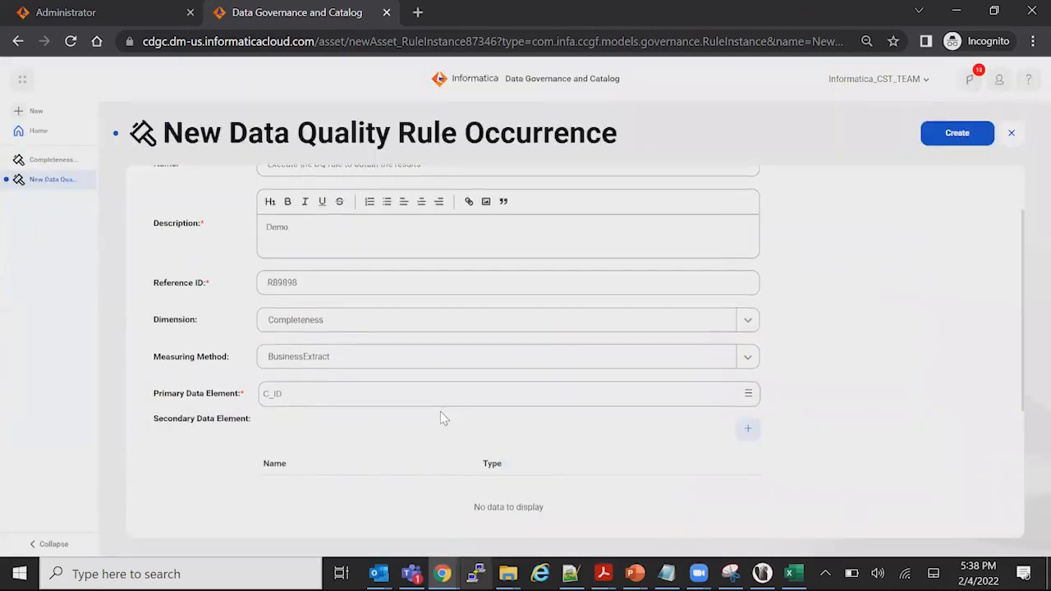
scroll(436, 415, down, 2)
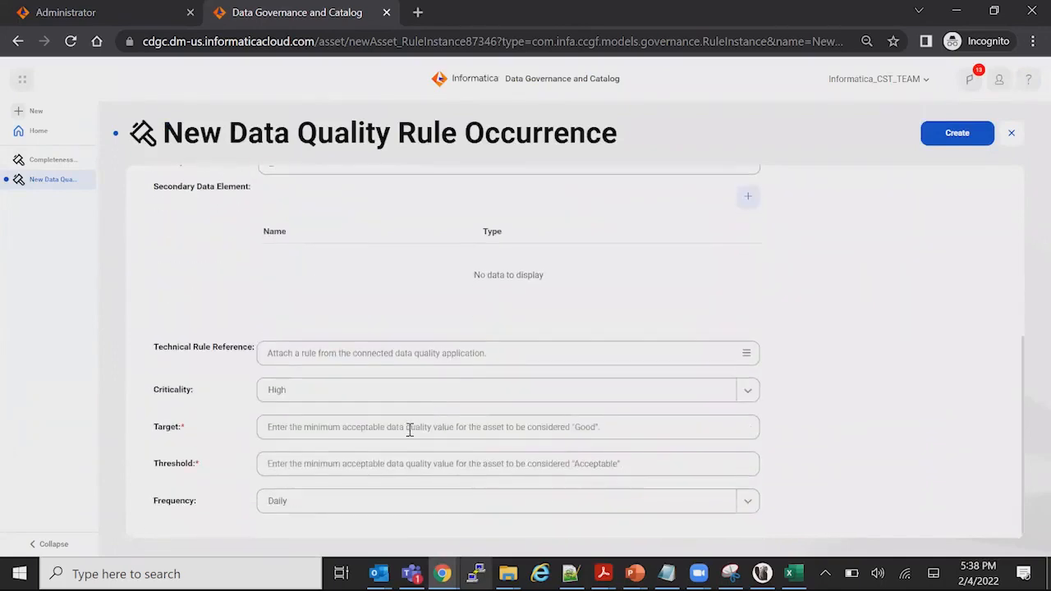
scroll(408, 429, up, 2)
scroll(319, 338, down, 2)
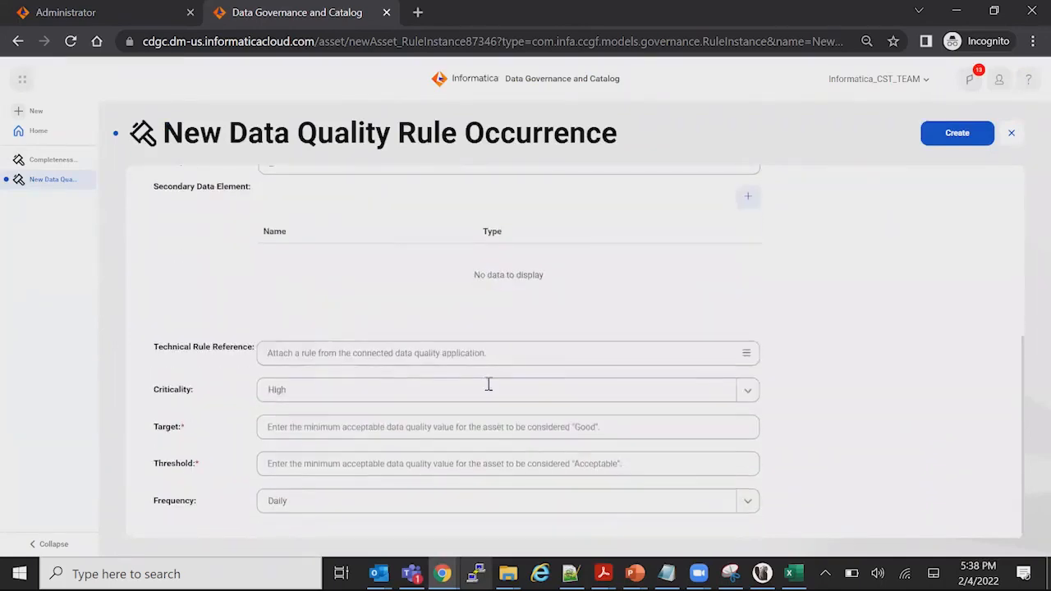
drag(189, 347, 244, 350)
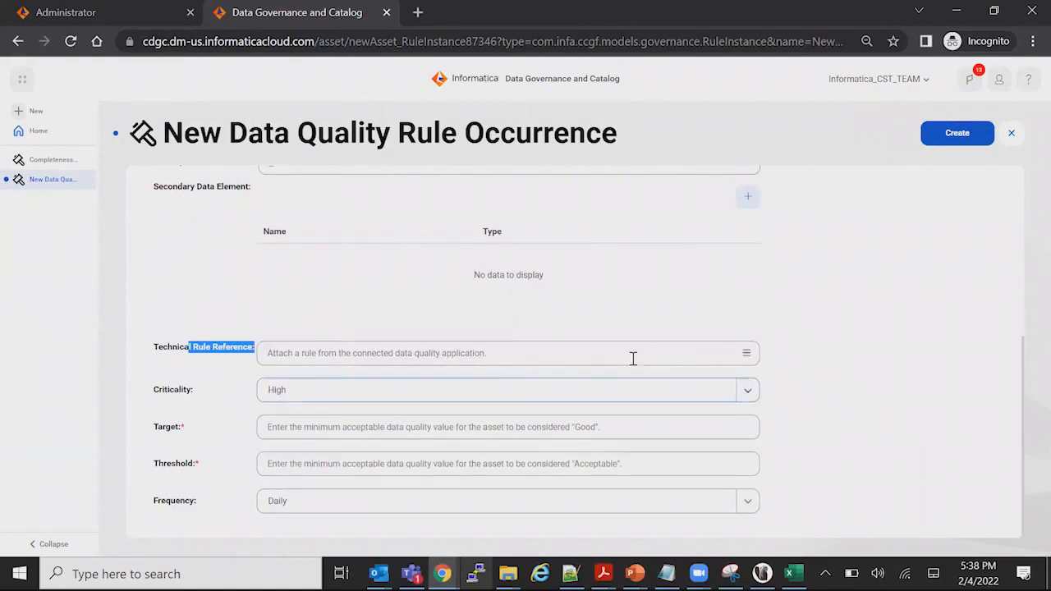
click(747, 354)
click(280, 289)
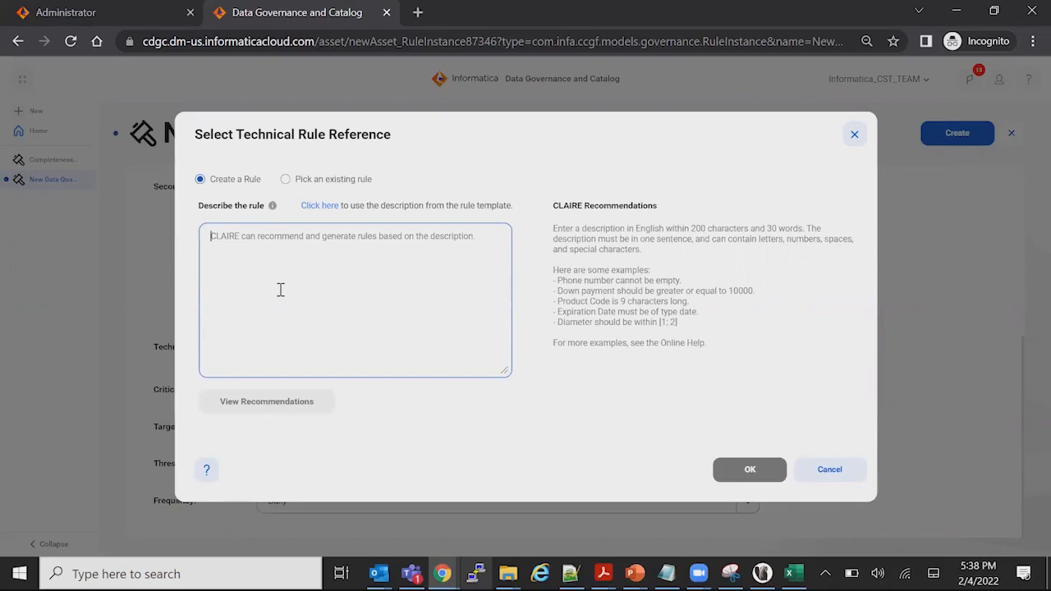
text(ID )
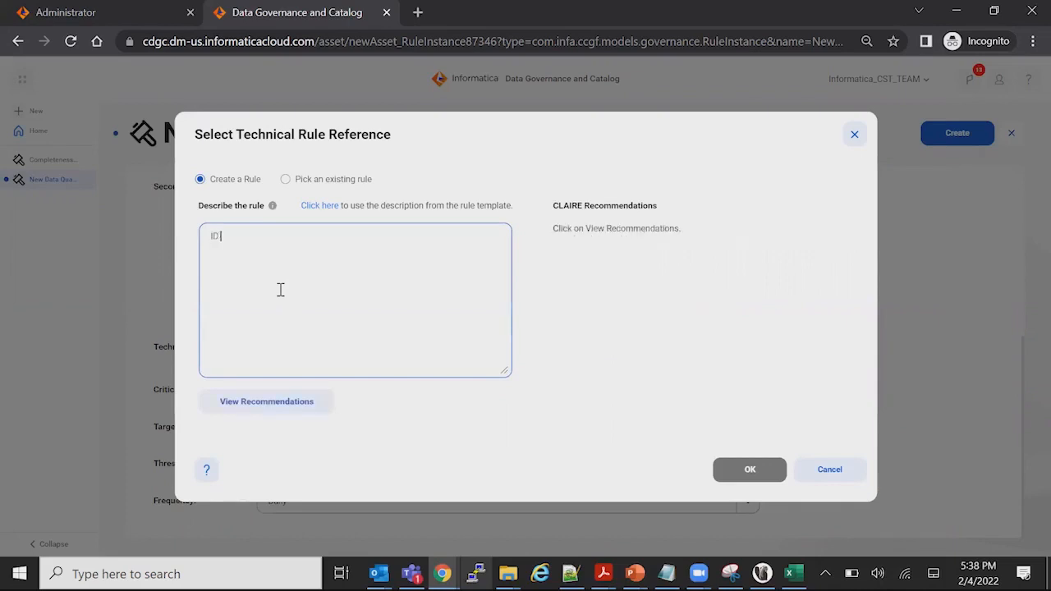
text(cannot be null)
click(303, 413)
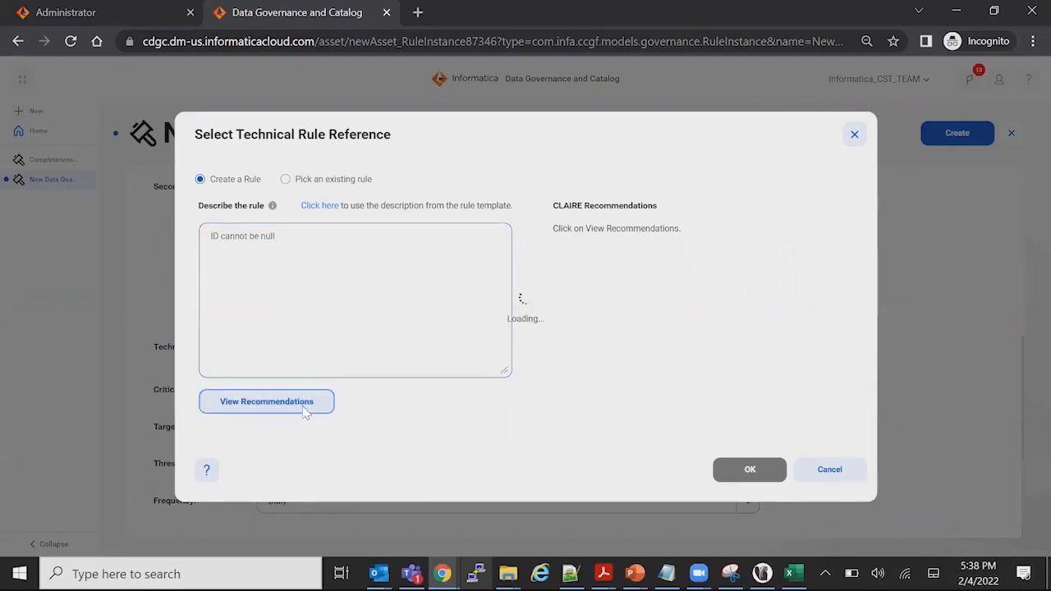
click(560, 250)
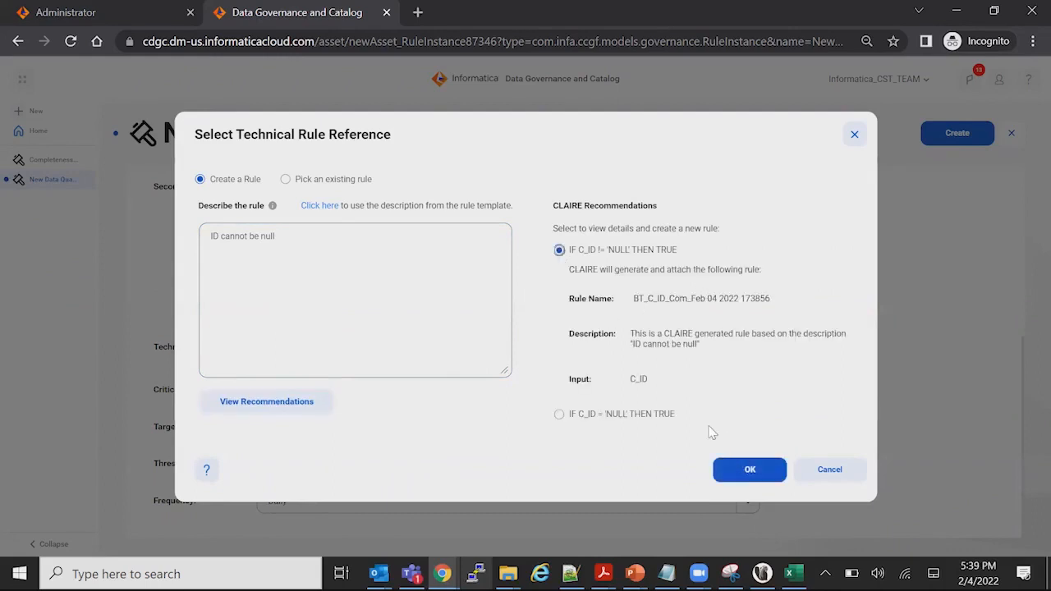
click(746, 469)
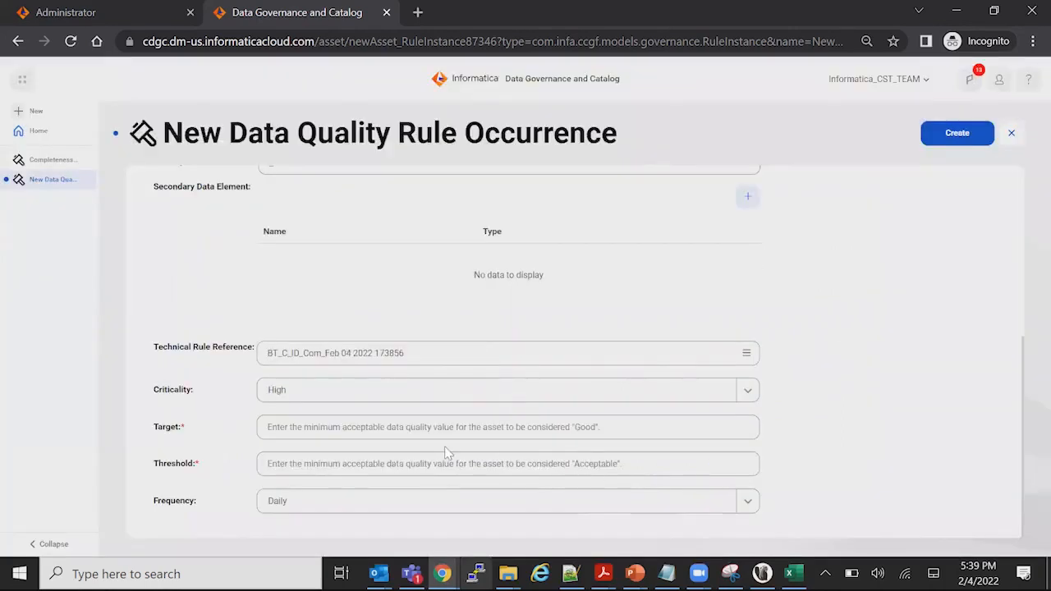
Set the target to 80 and the threshold to 60, choose a frequency, and create the rule occurrence
click(302, 427)
text(80)
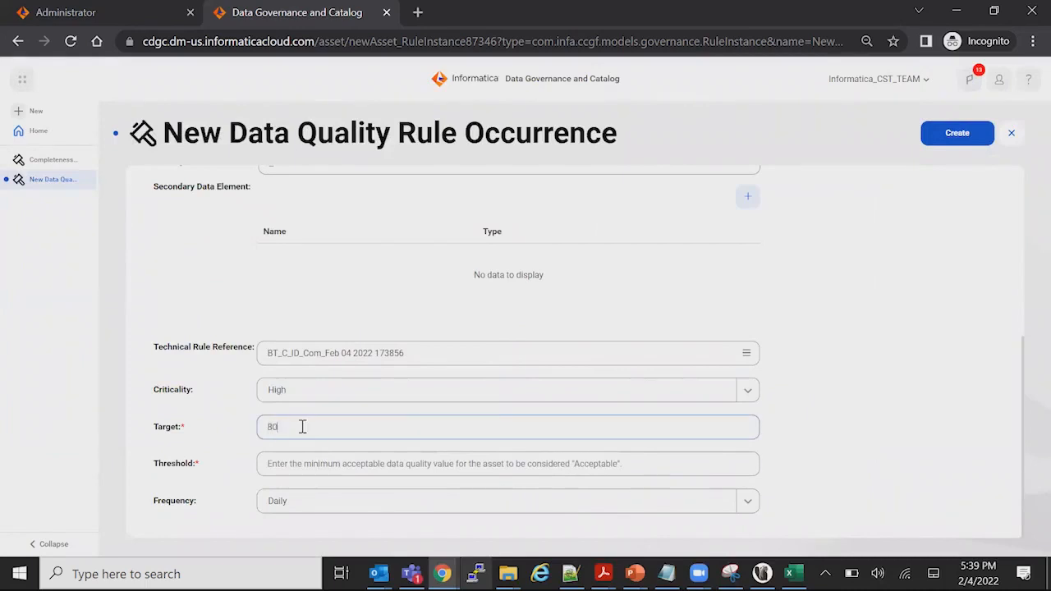
key(Tab)
text(60)
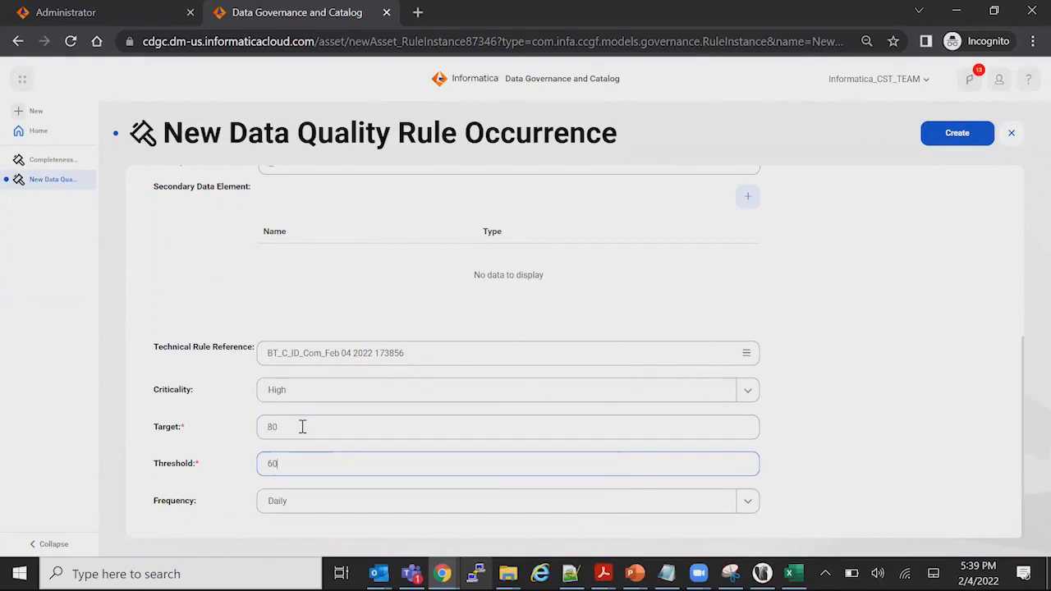
click(329, 500)
click(329, 473)
scroll(855, 447, up, 5)
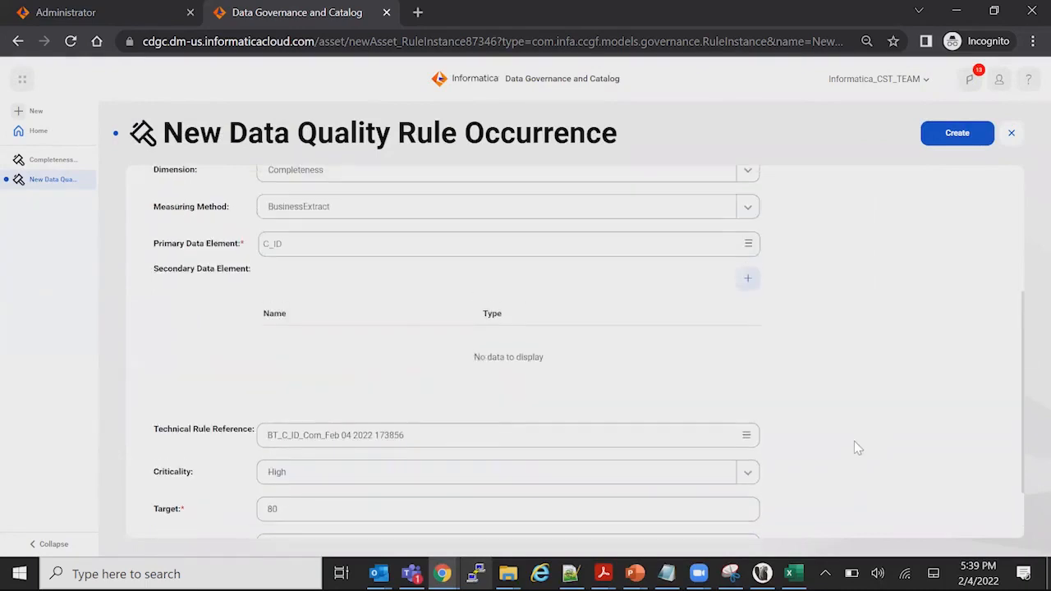
click(953, 146)
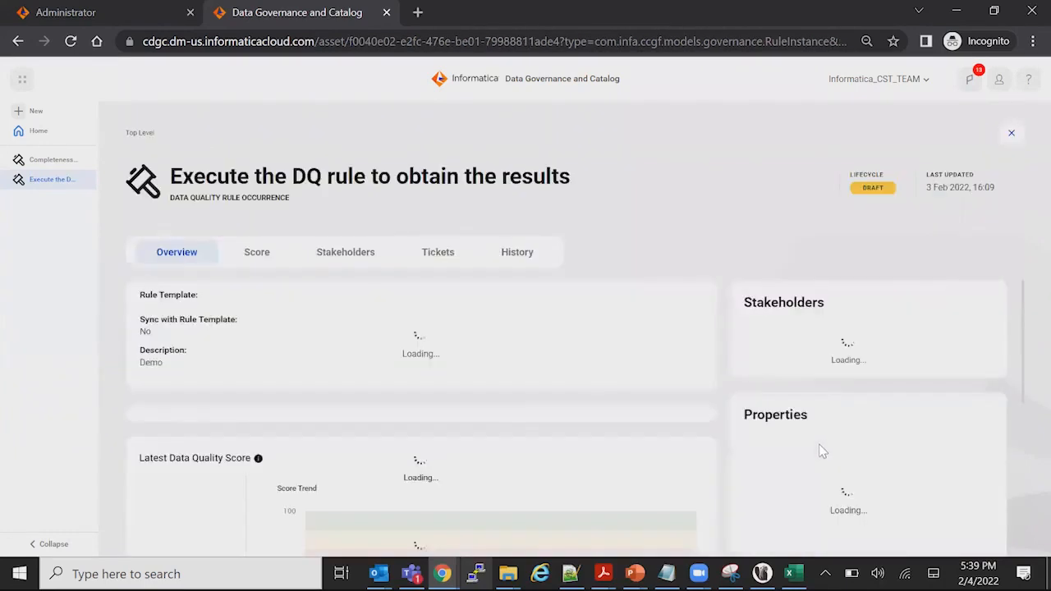
Add the second and fourth listed users as Governance Administrator stakeholders of the new rule occurrence
click(345, 252)
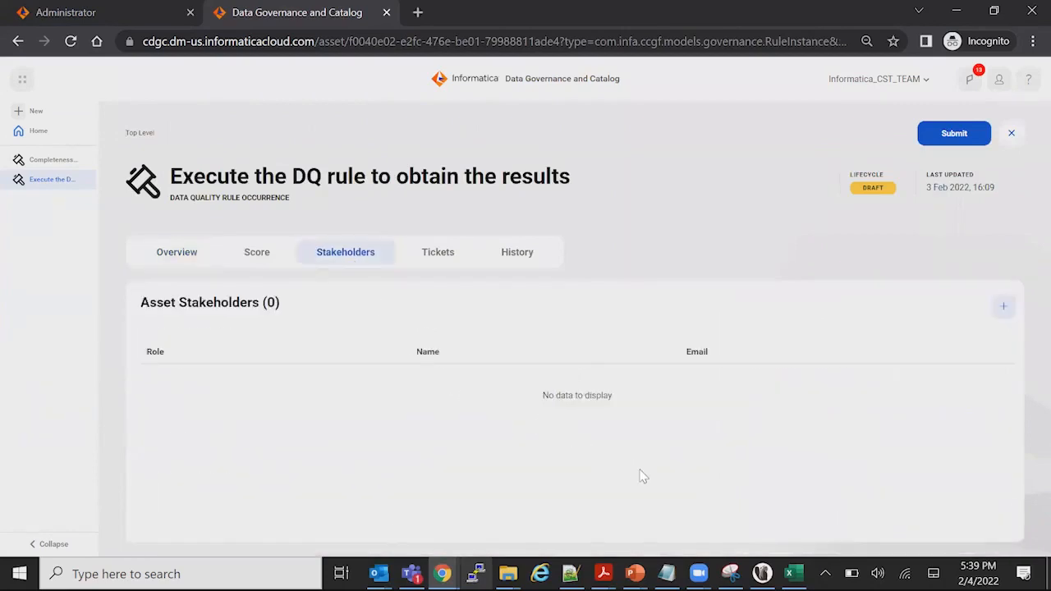
click(1002, 309)
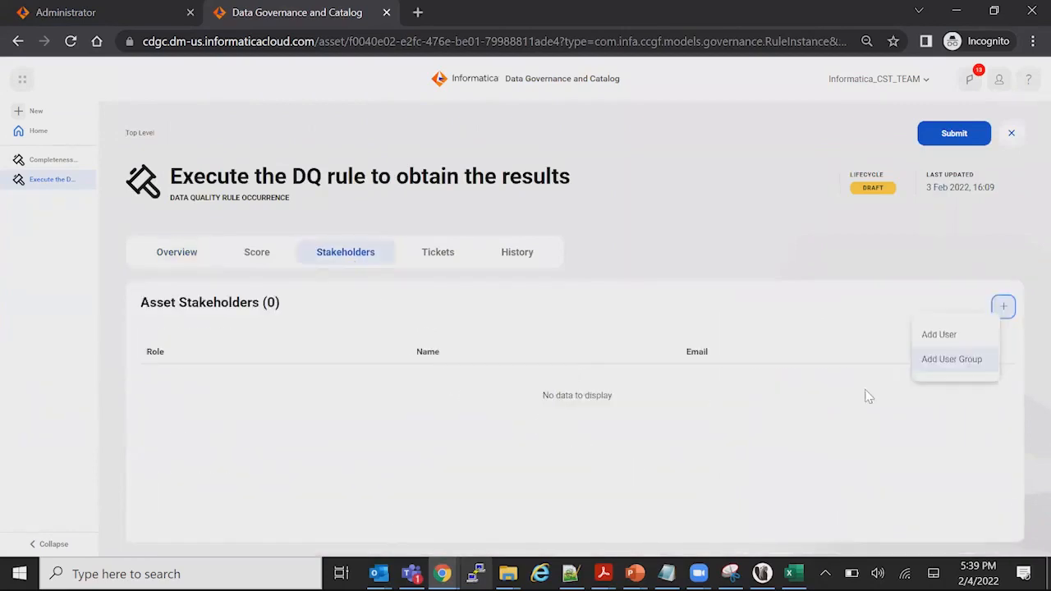
click(944, 336)
click(354, 180)
click(340, 212)
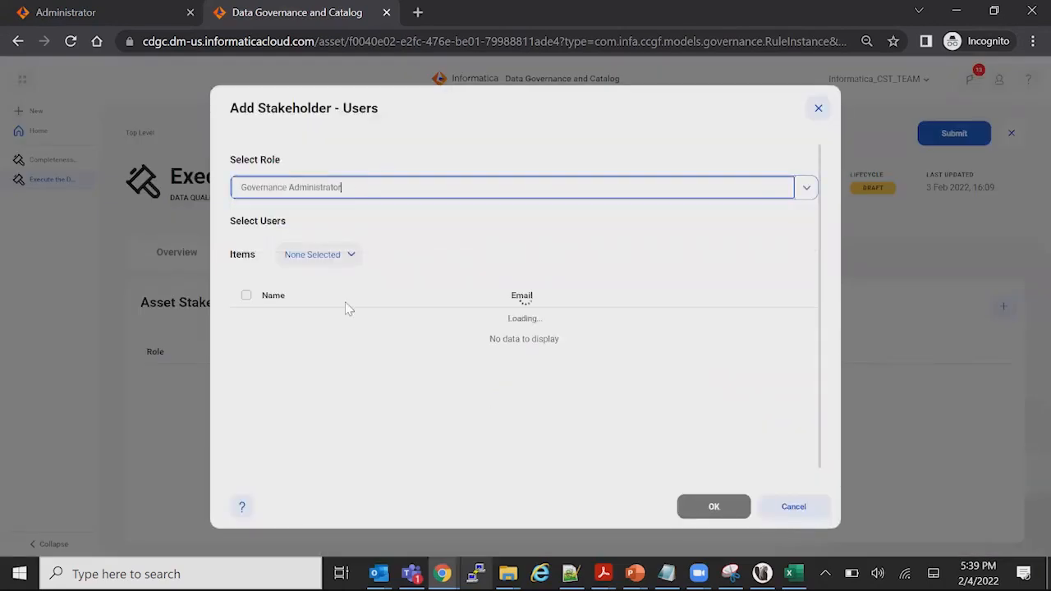
click(246, 348)
click(246, 402)
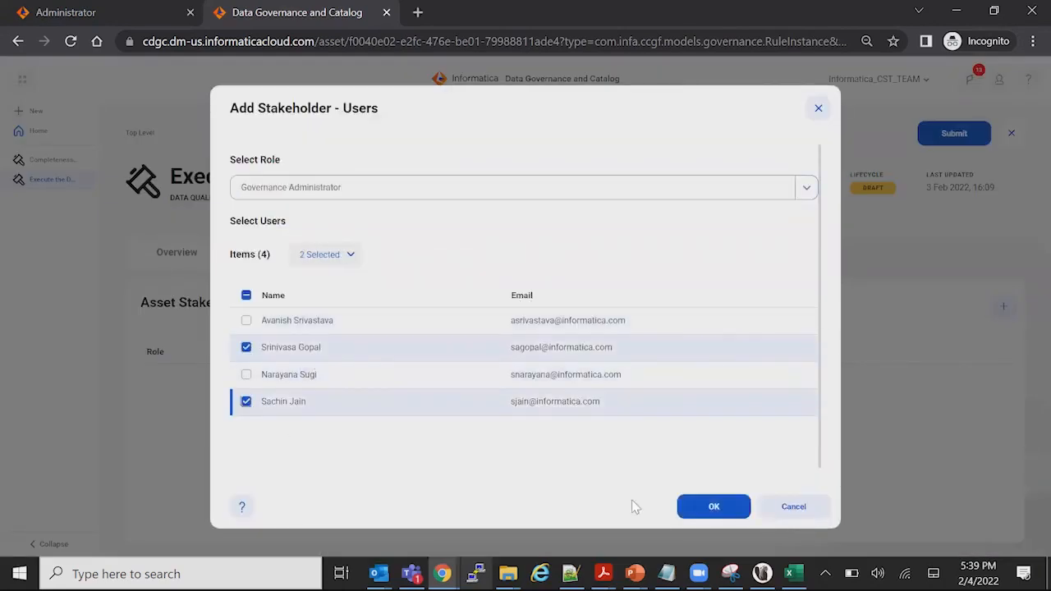
click(706, 509)
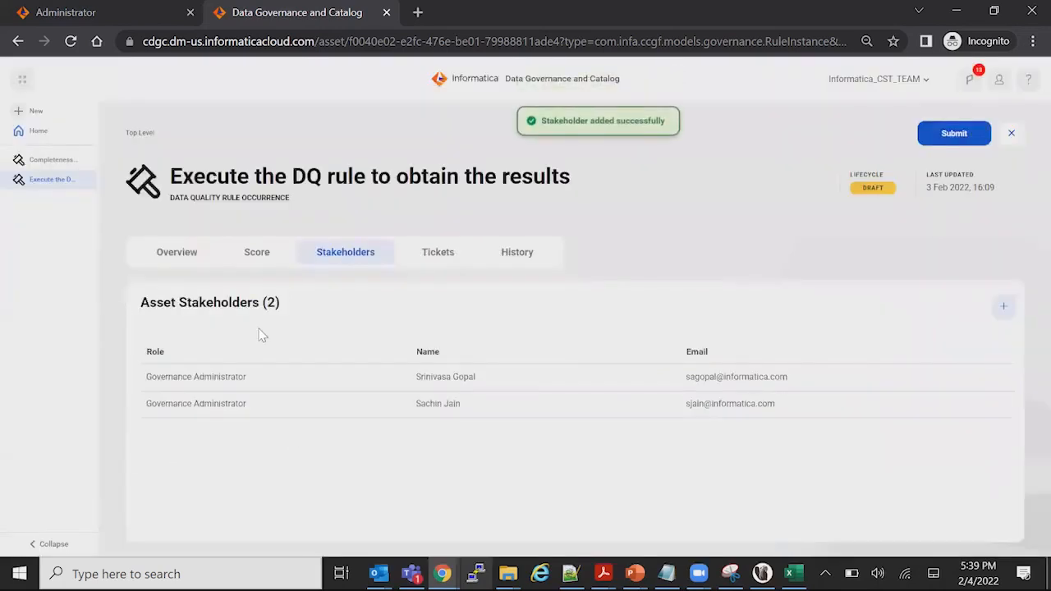
Submit the rule occurrence to its workflow with a new ticket, keeping the proposed name, Medium severity and Minor urgency
click(957, 140)
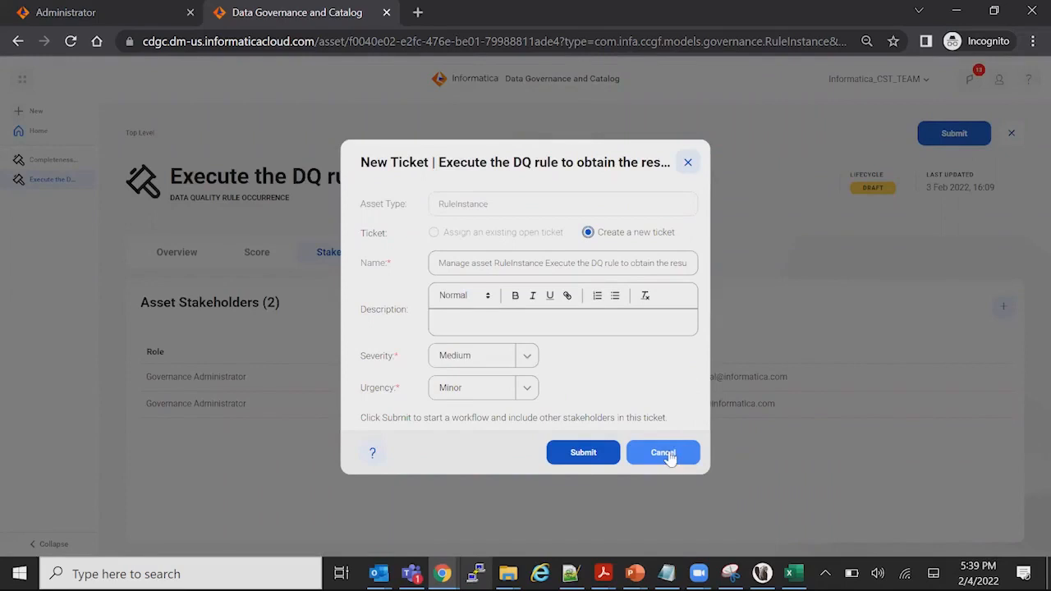
click(584, 452)
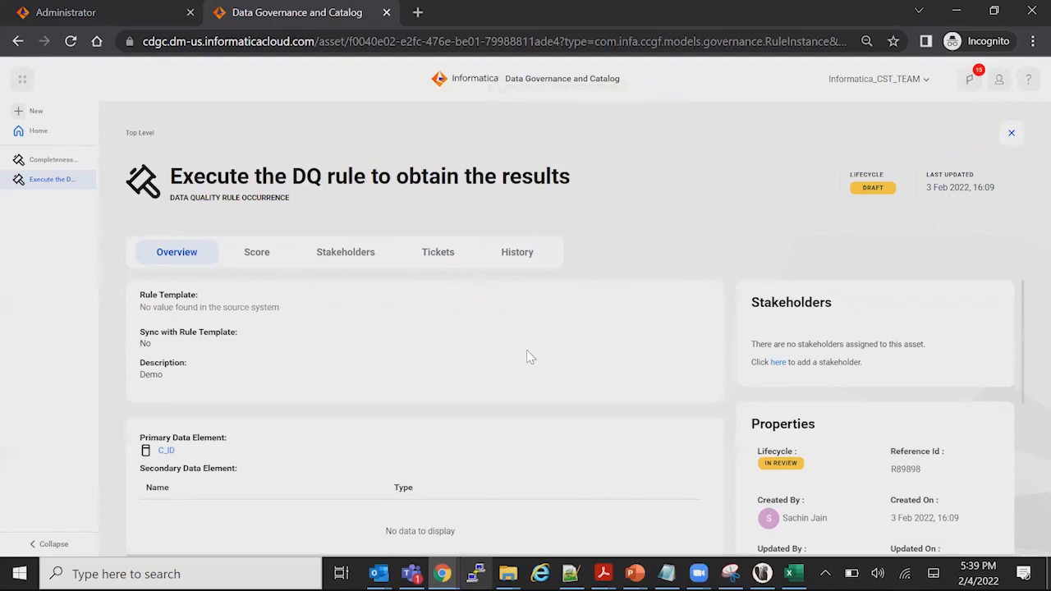
Review the submitted rule occurrence's stakeholders and overview, and open its ticket to examine the current task and workflow
click(345, 254)
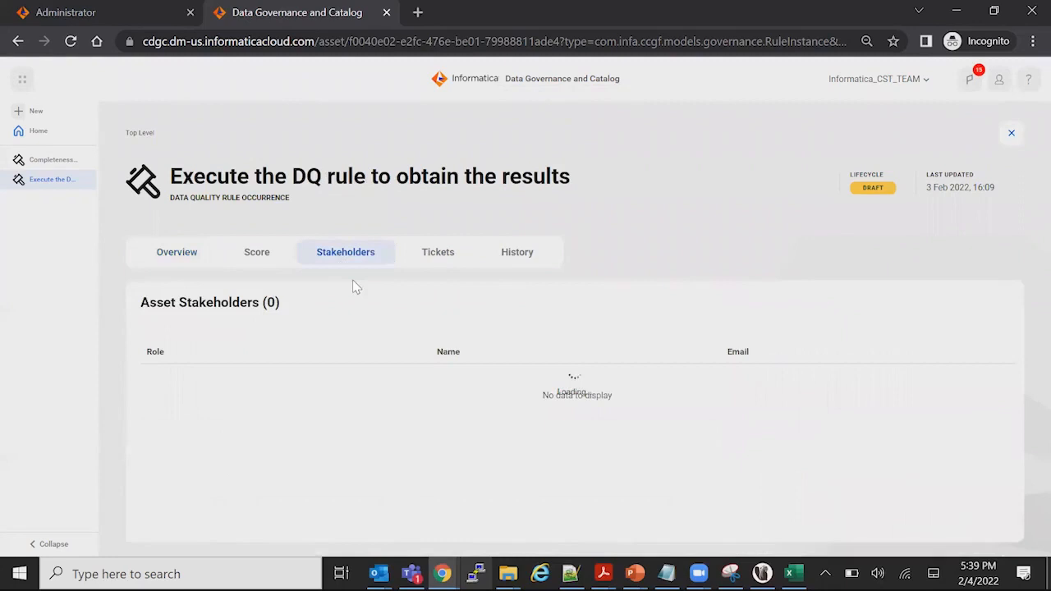
click(182, 258)
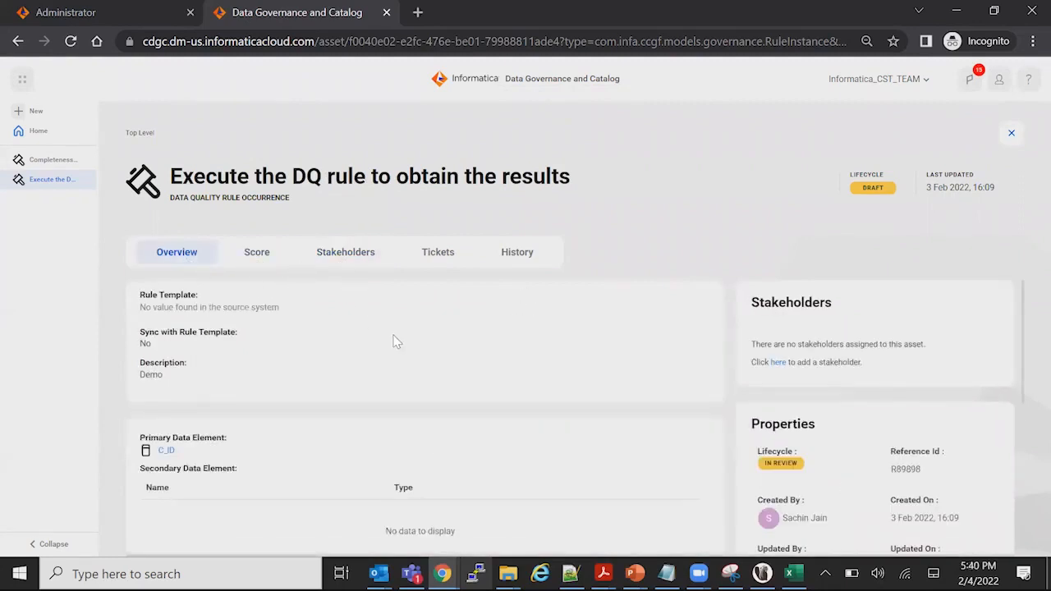
click(436, 261)
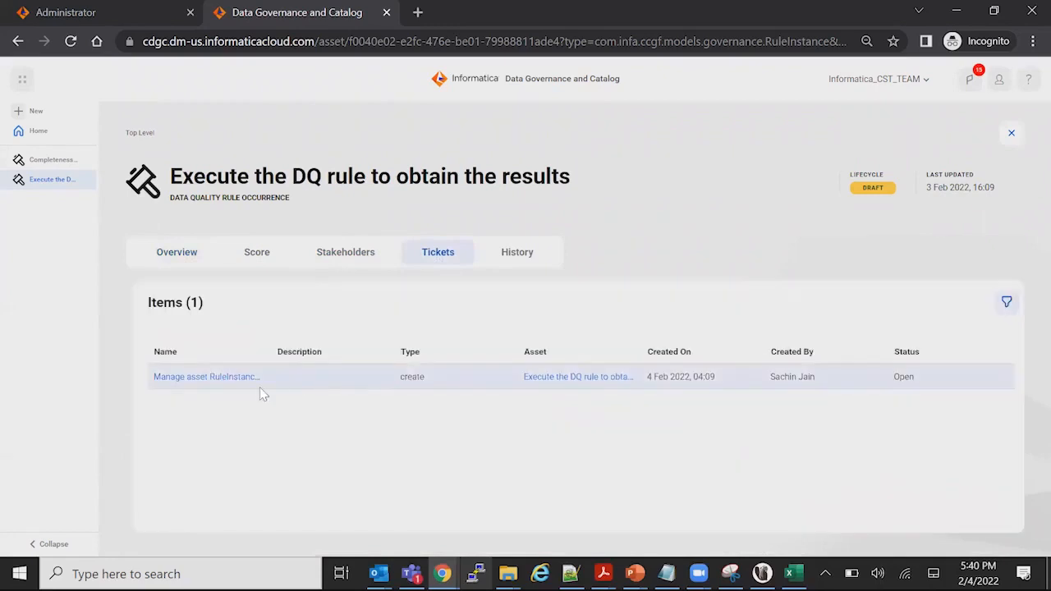
click(237, 377)
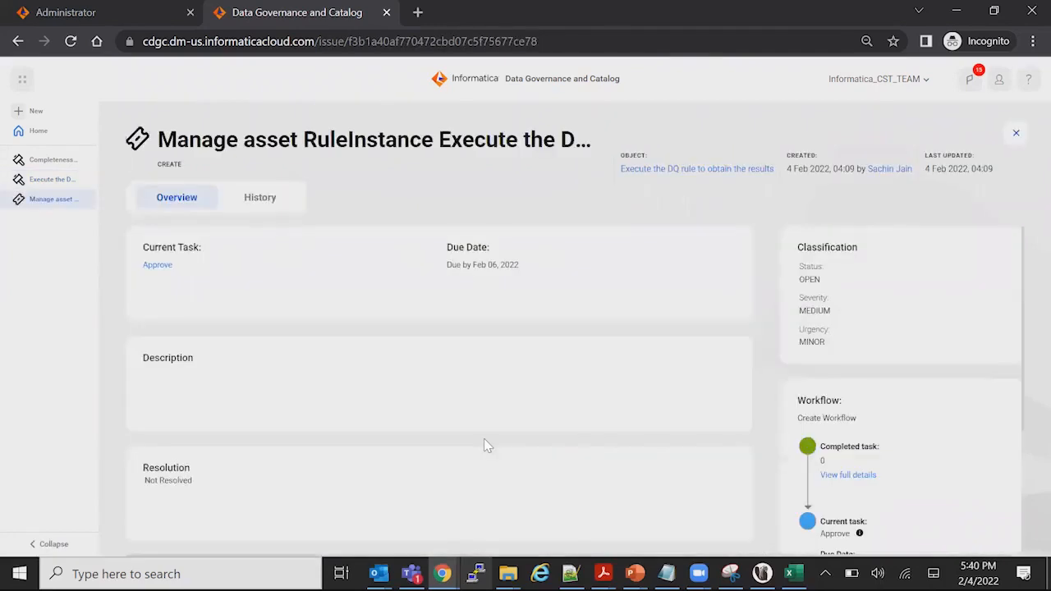
scroll(539, 411, down, 1)
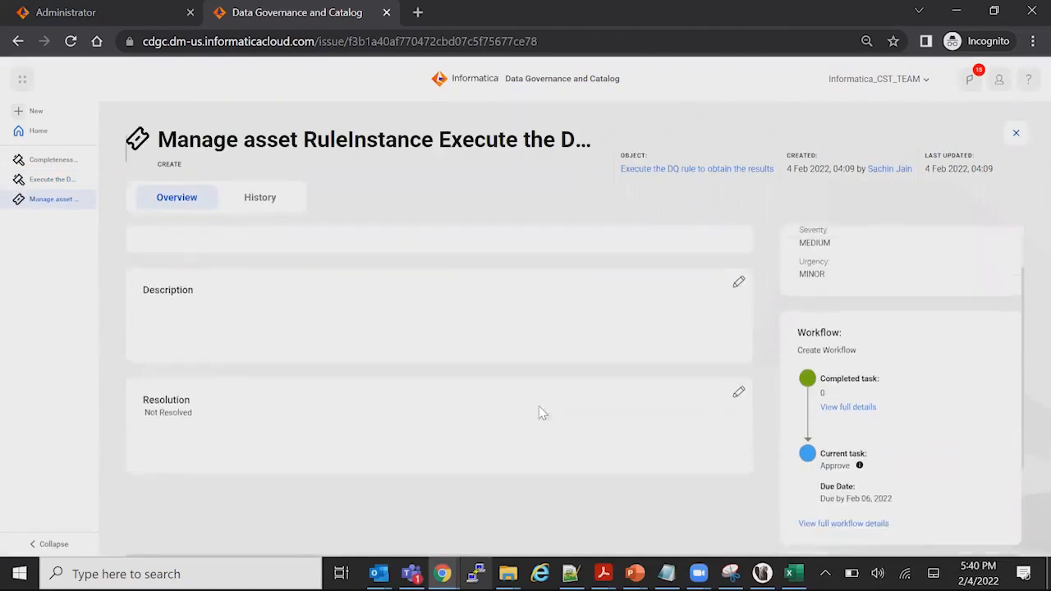
scroll(532, 377, up, 1)
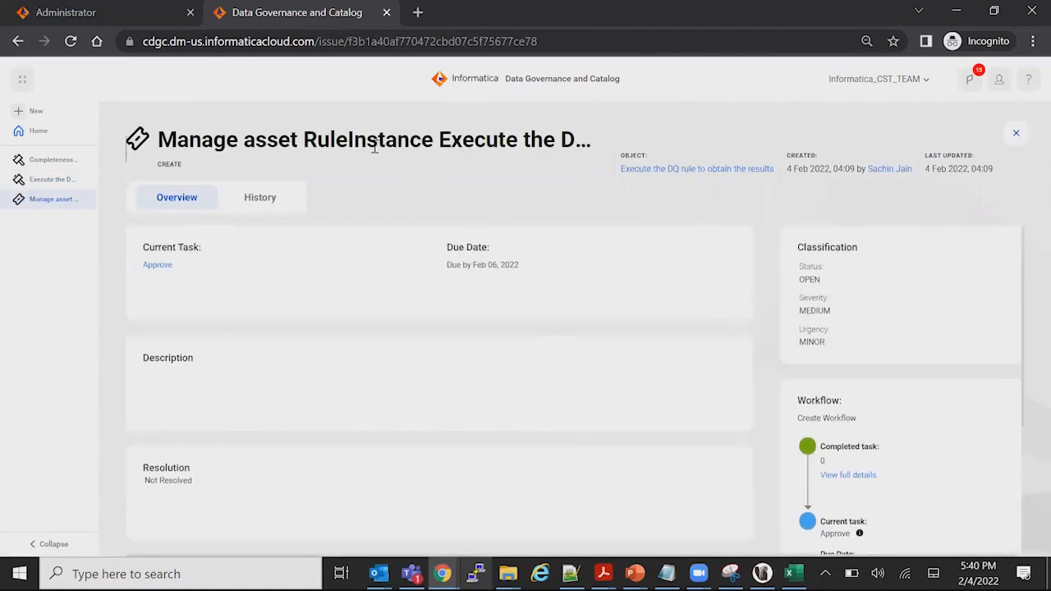
Switch to Outlook, read the newest workflow task assignment e-mail for the rule occurrence, and return to the ticket in the catalog
drag(319, 140, 575, 164)
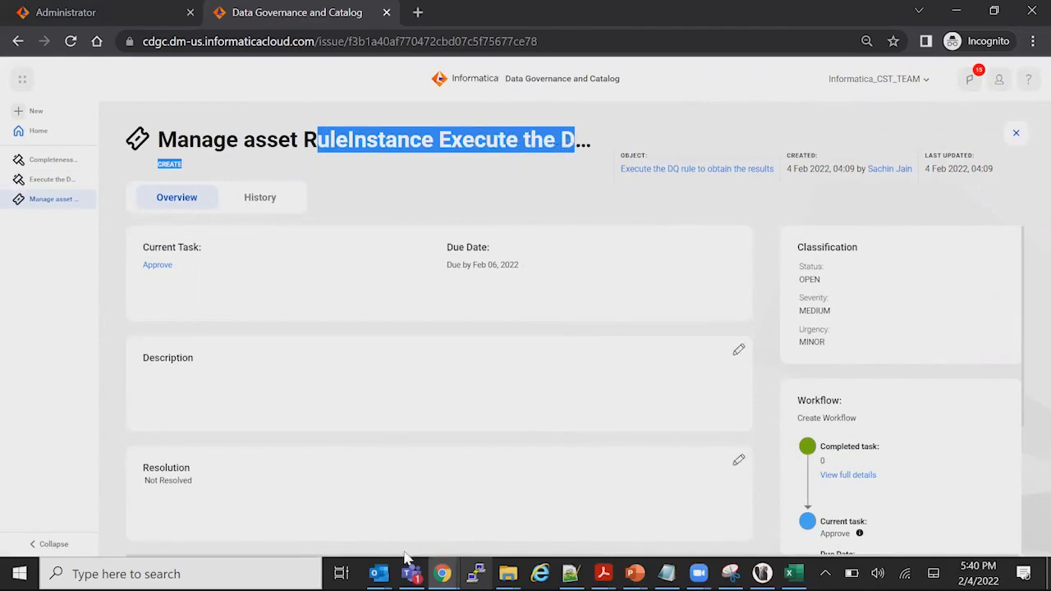
click(379, 574)
click(226, 509)
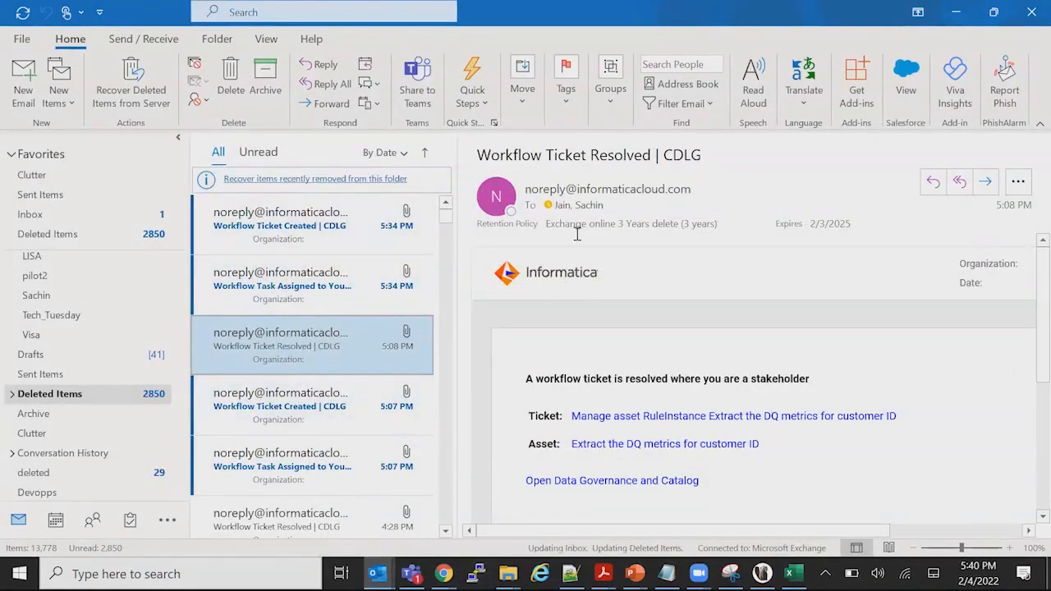
click(281, 236)
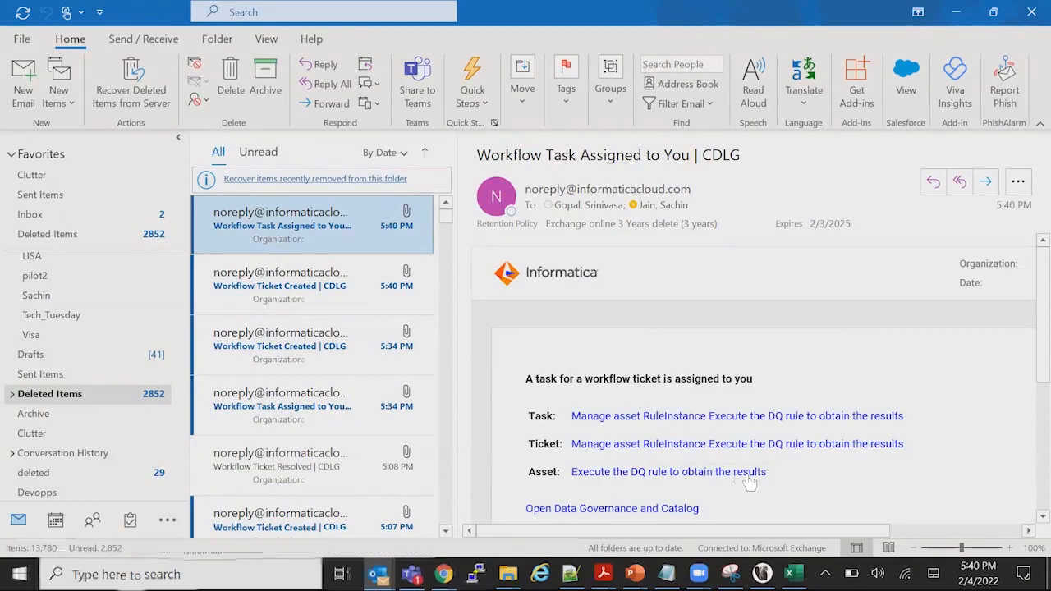
click(957, 13)
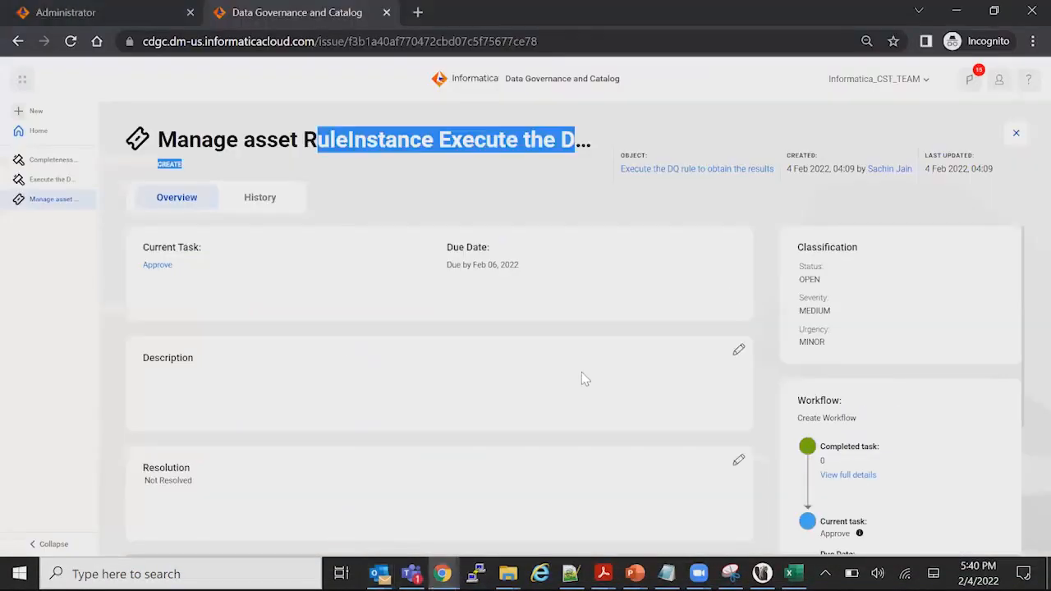
click(445, 385)
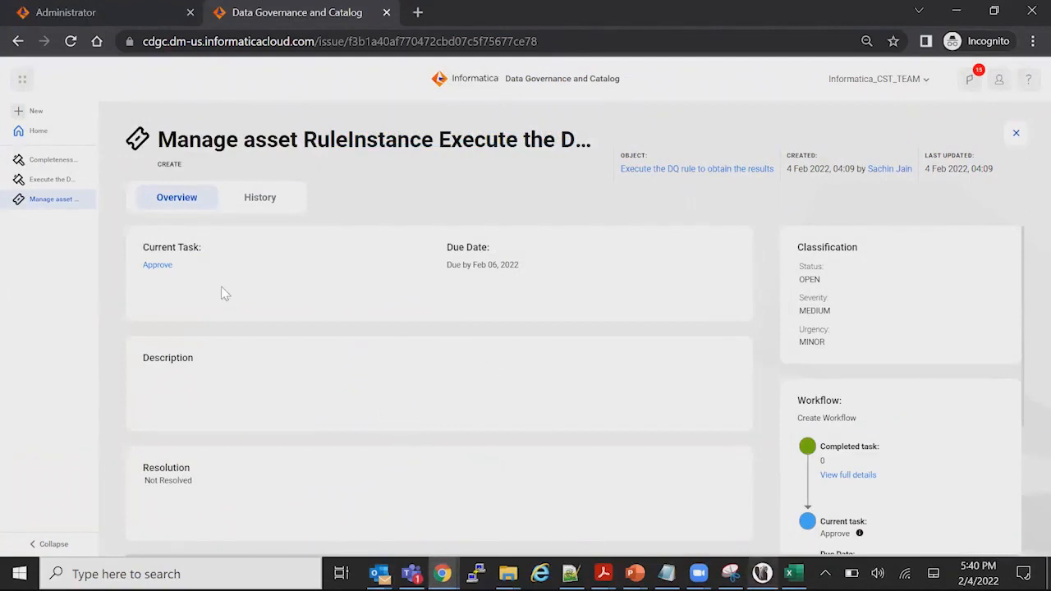
Open the ticket's current approval task in the Workflow Inbox, claim it and start it
click(153, 265)
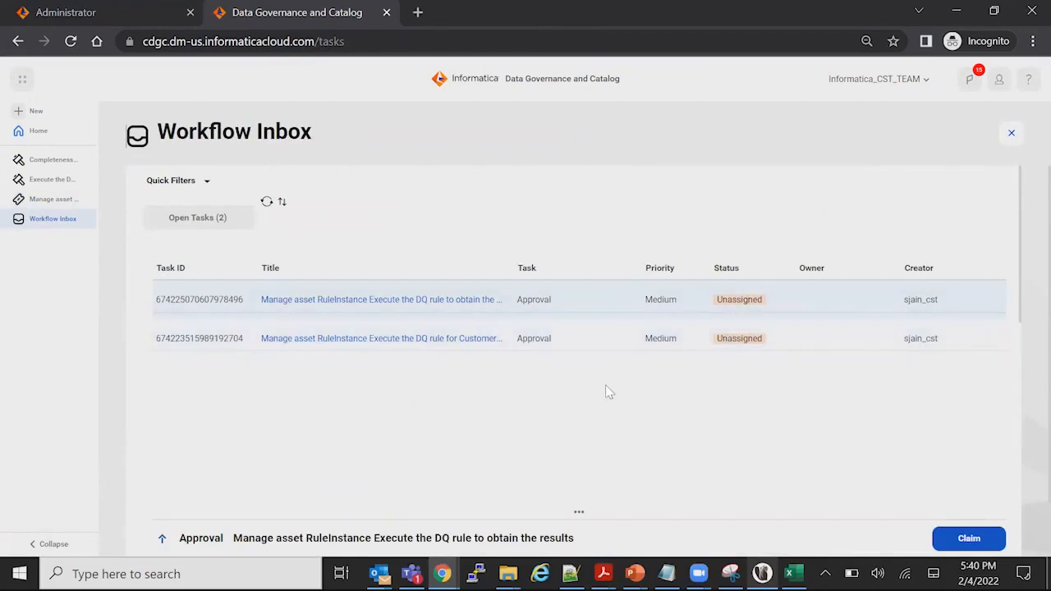
click(965, 540)
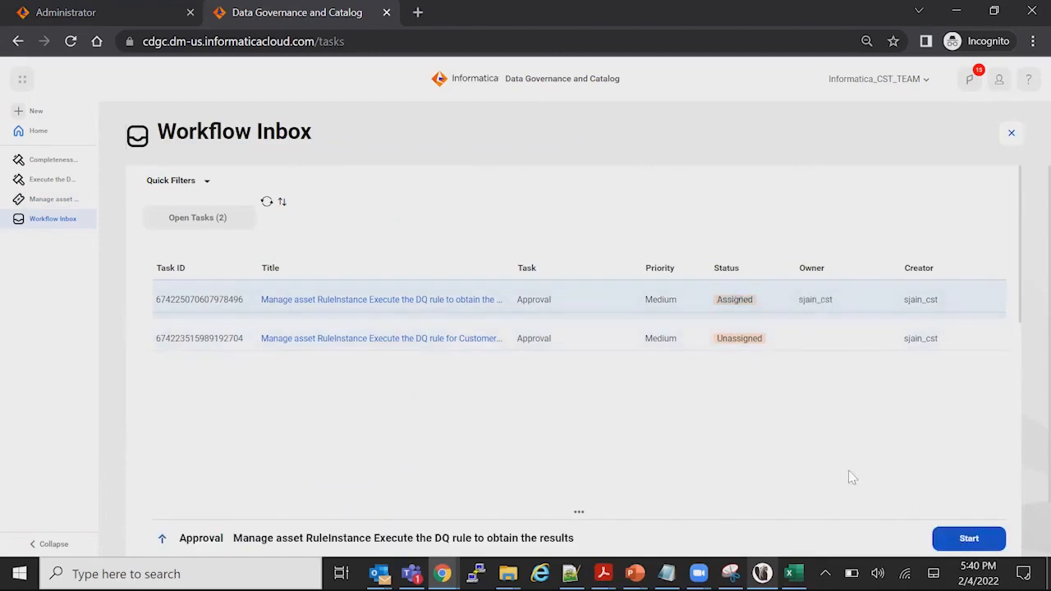
click(968, 541)
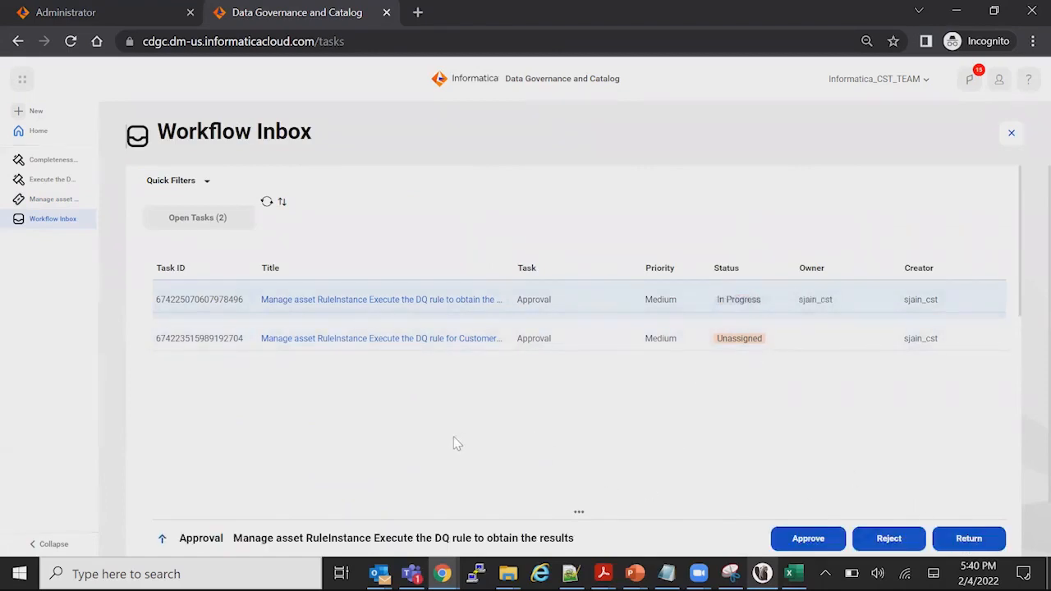
Check the task's ticket and asset details, and approve the creation of the rule occurrence
scroll(456, 440, down, 3)
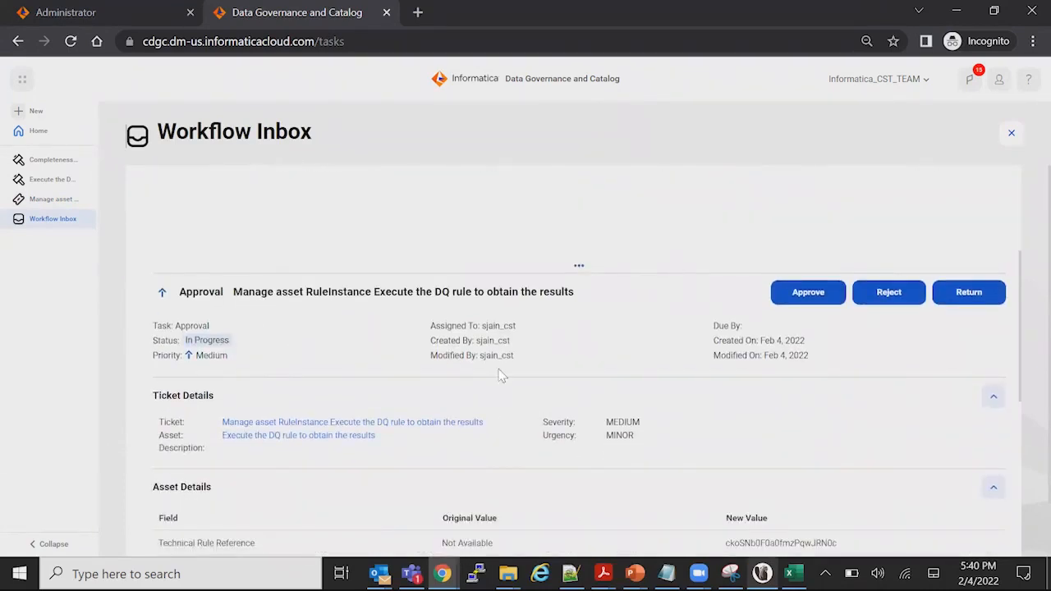
scroll(863, 399, down, 1)
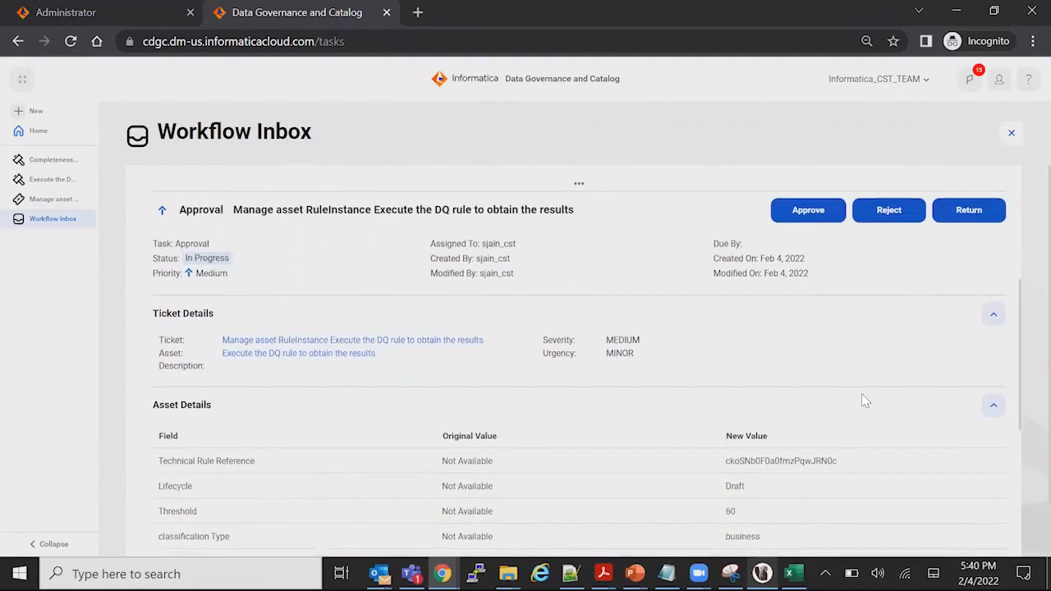
scroll(862, 393, down, 1)
scroll(861, 395, up, 2)
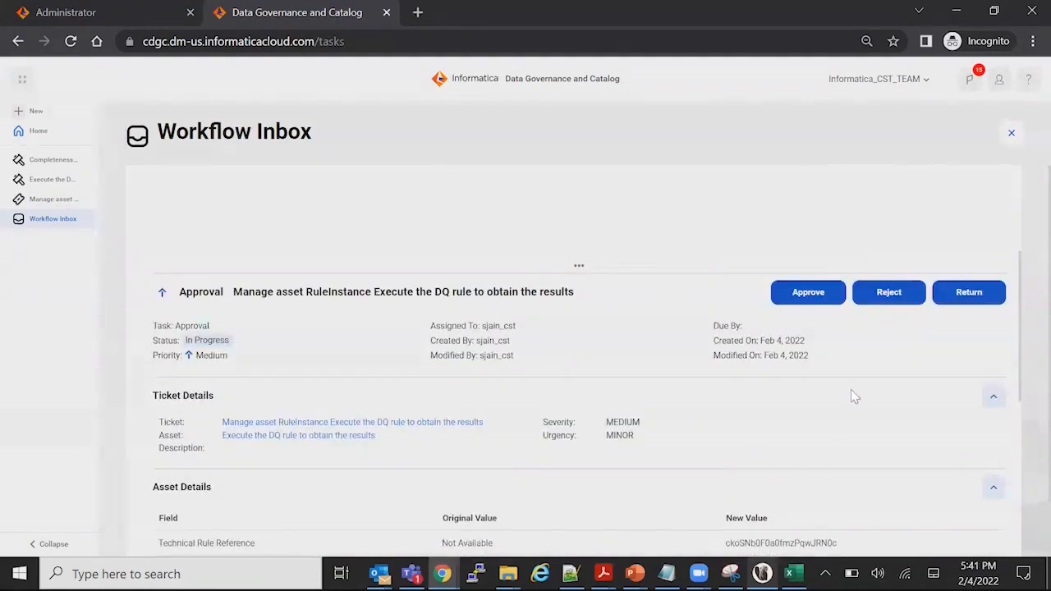
click(712, 284)
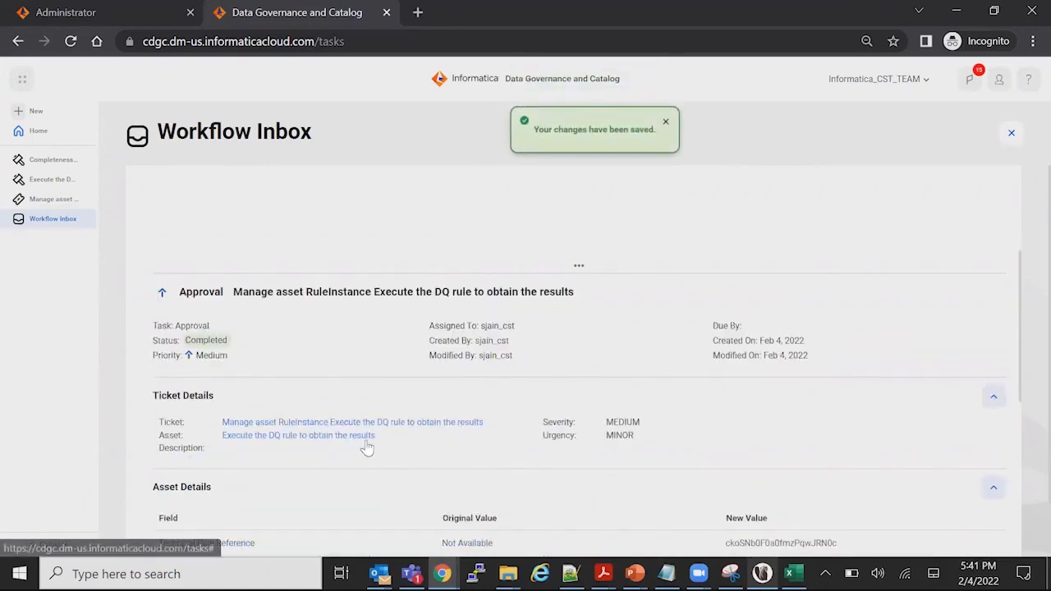
Return to the rule occurrence "Execute the DQ rule to obtain the results" and view its score
scroll(385, 380, up, 1)
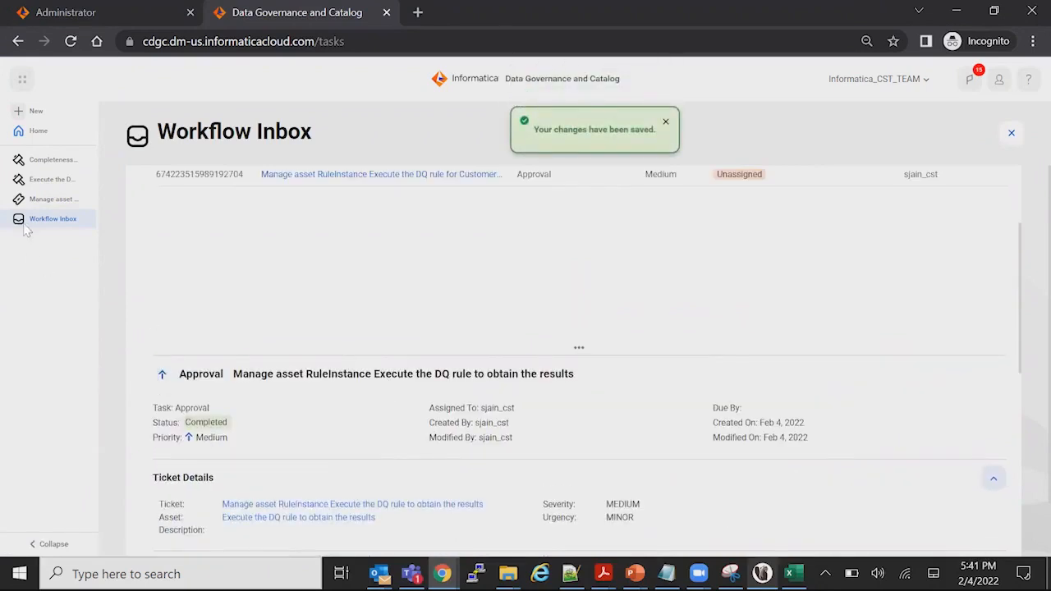
click(49, 179)
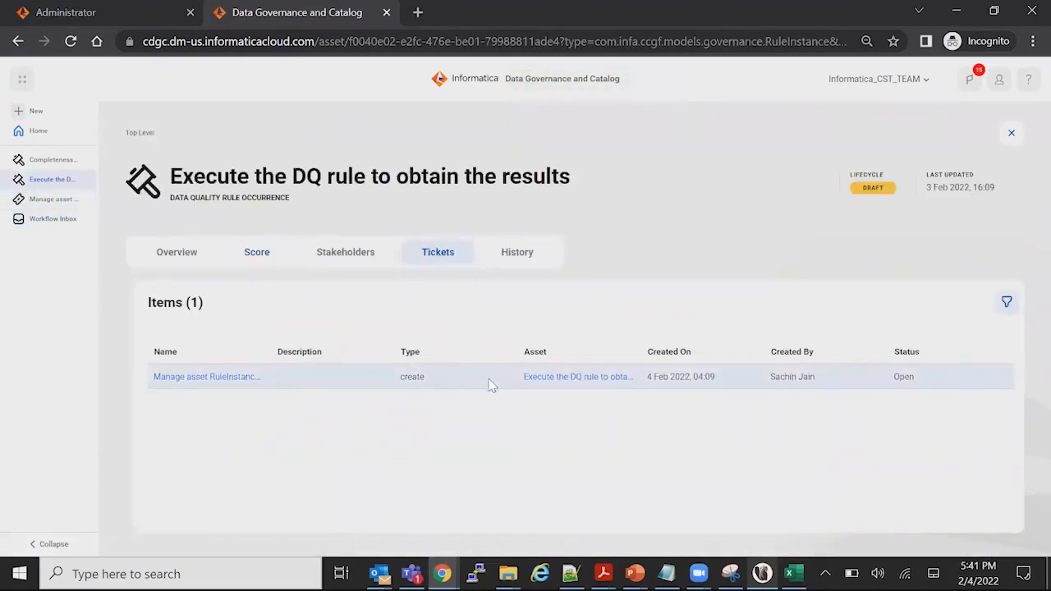
click(250, 263)
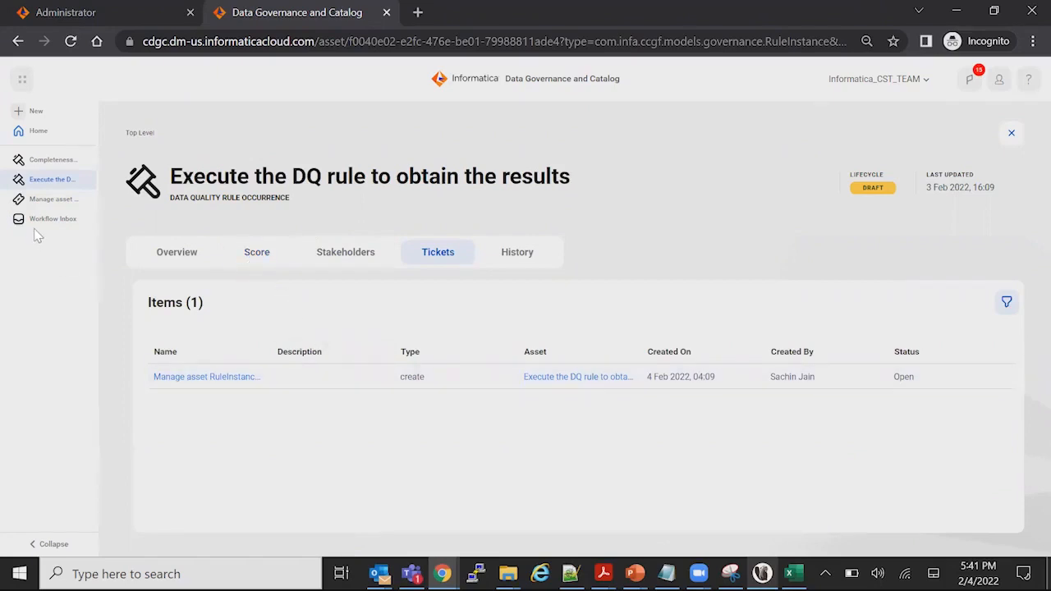
Look through the home page dashboards and drill into the Not Acceptable Completeness bar of the DQ Dashboard on My Dashboard
click(36, 131)
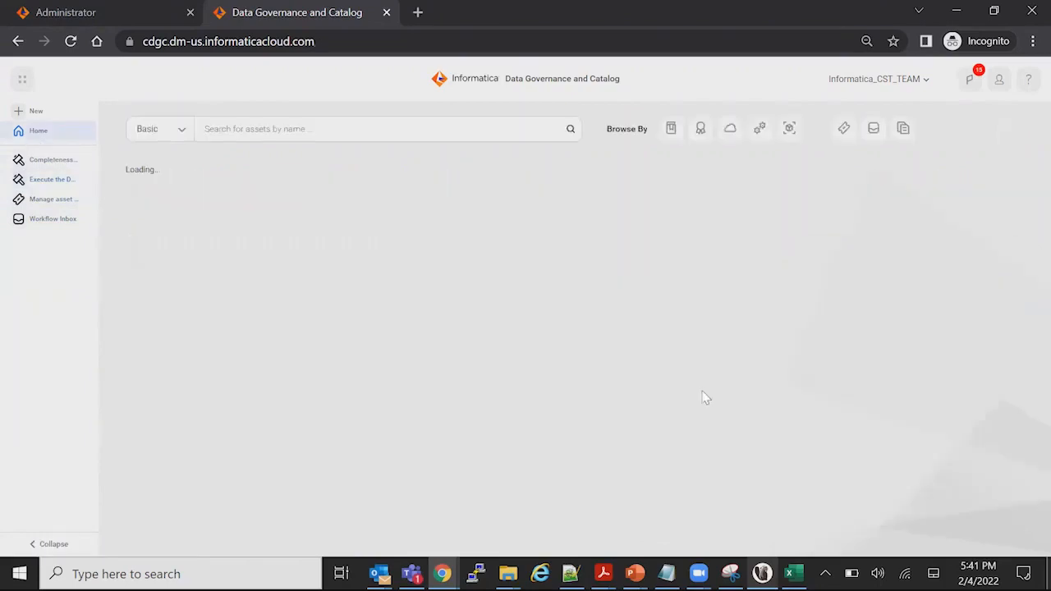
scroll(504, 434, down, 2)
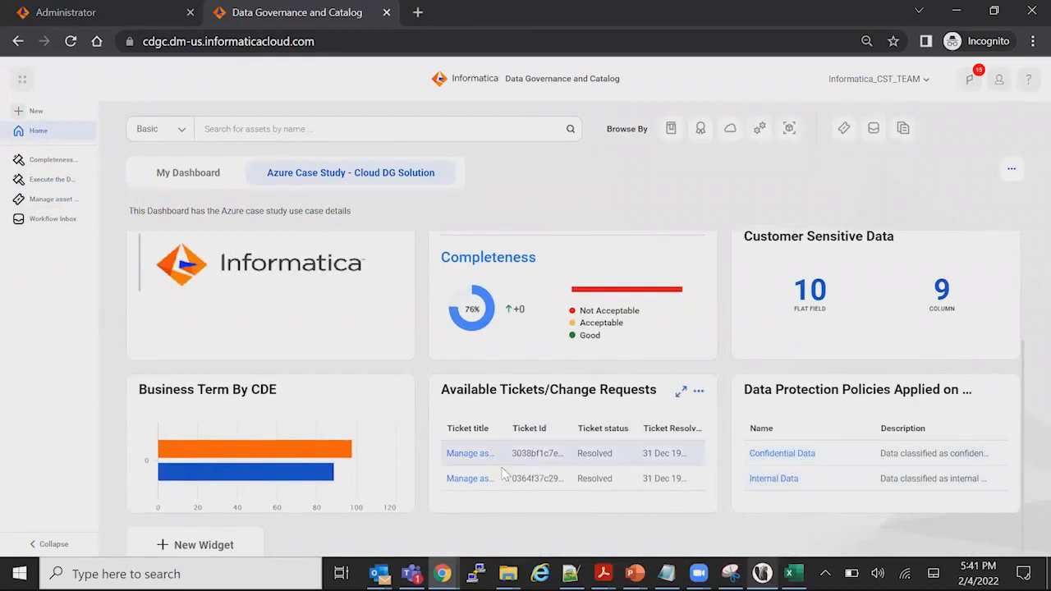
scroll(542, 395, up, 1)
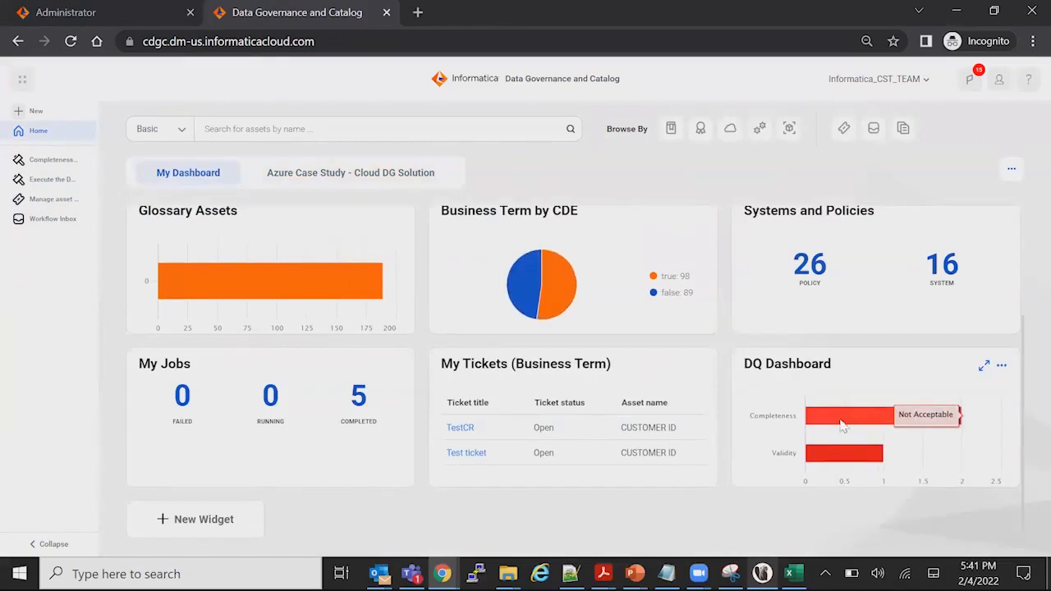
click(842, 425)
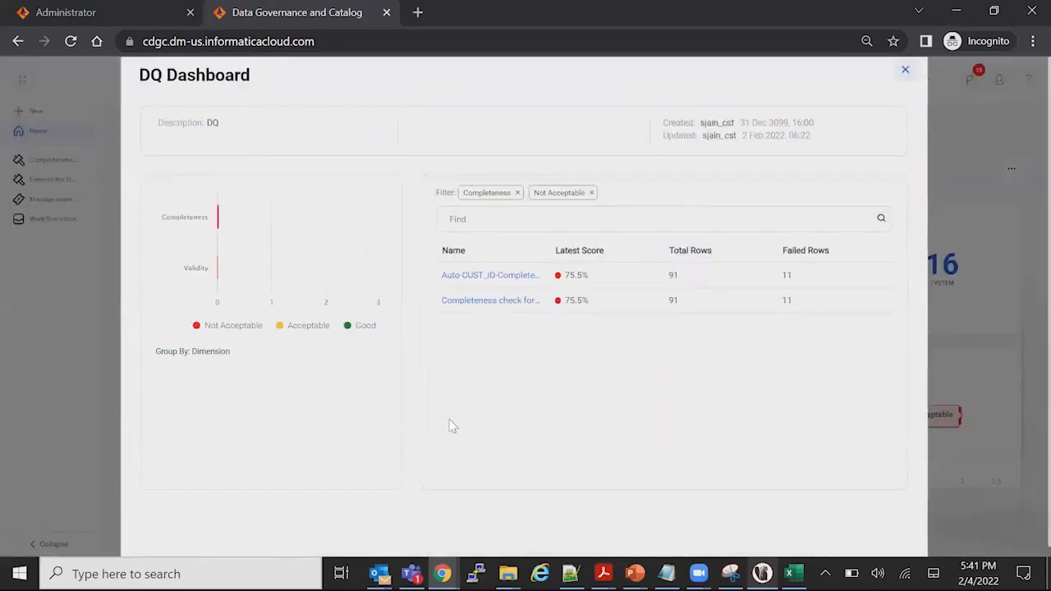
Open the rule occurrence for the customer completeness check and review its latest data quality score, score trend and runs
click(475, 304)
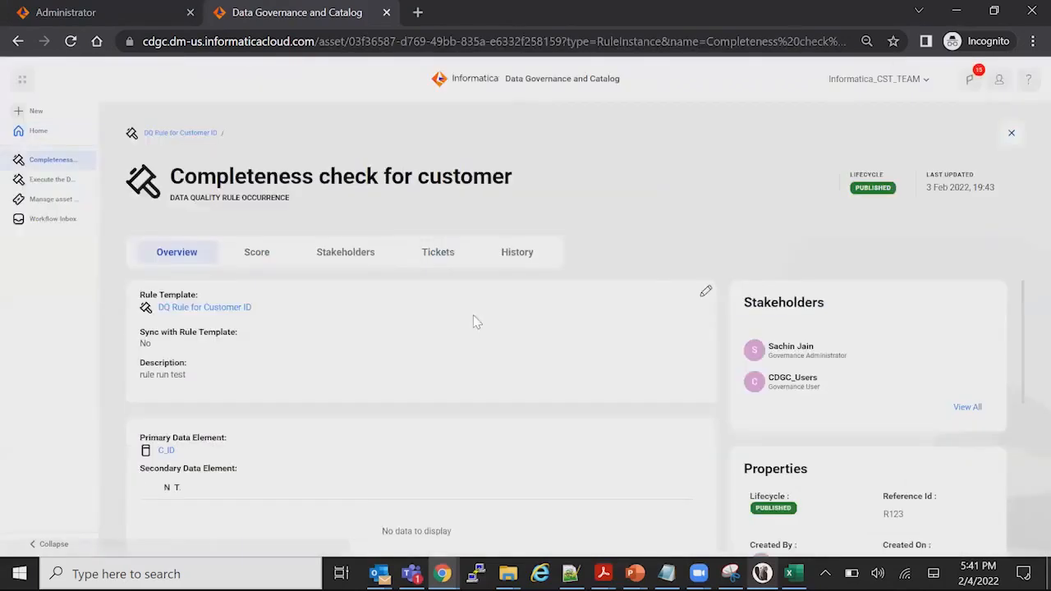
click(256, 252)
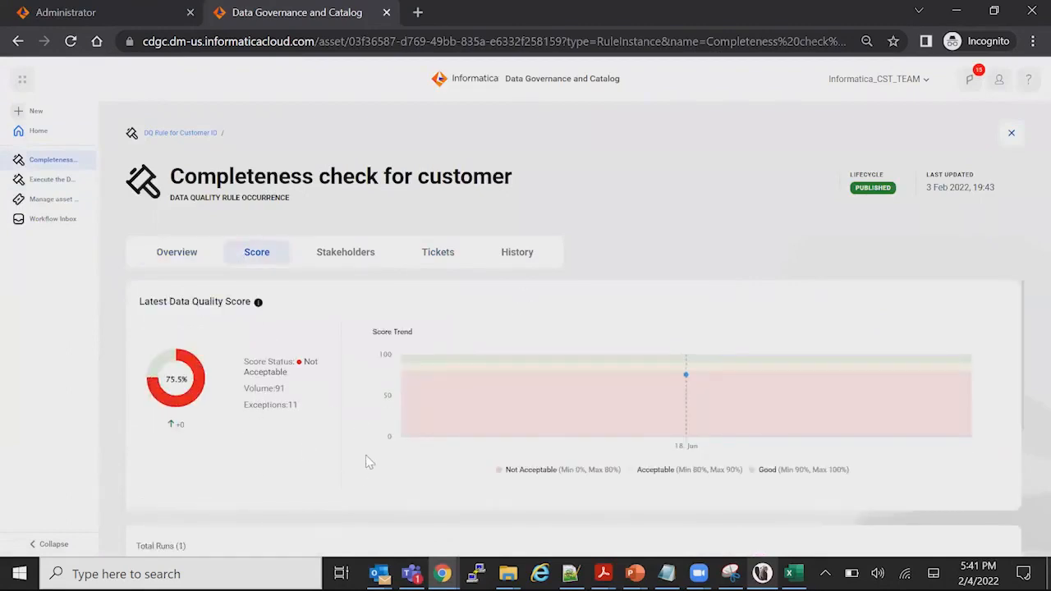
scroll(271, 444, down, 2)
scroll(271, 441, up, 2)
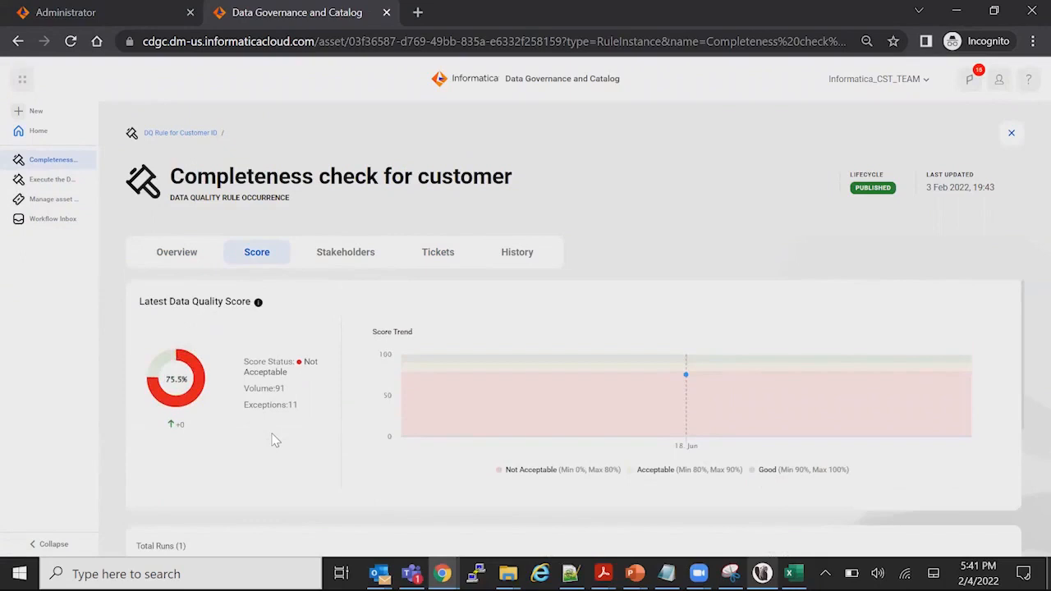